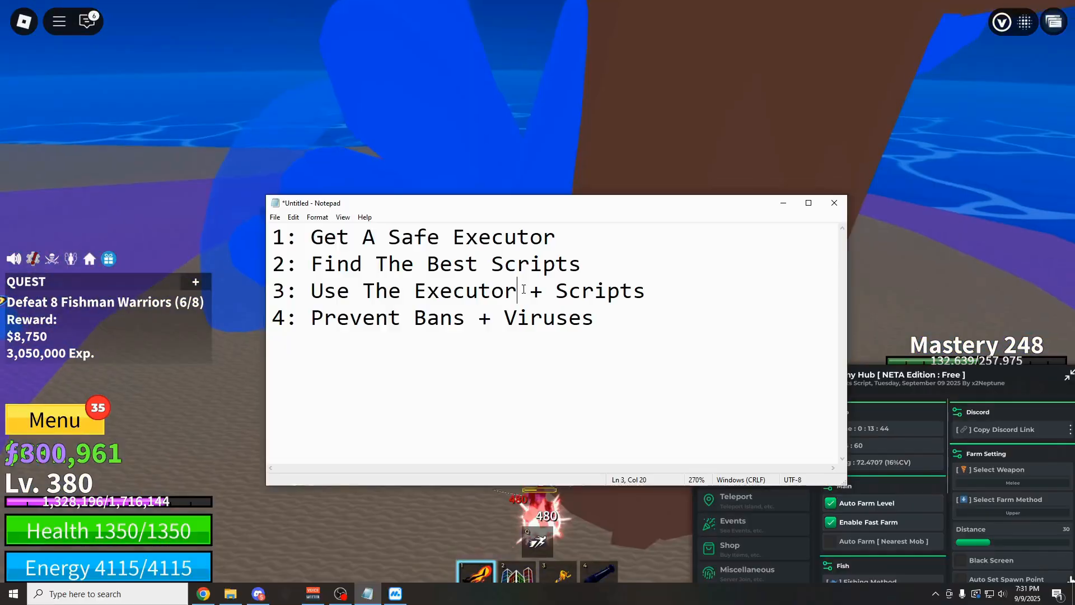
Highlight each tutorial step from 'Get A Safe Executor' to 'Prevent Bans + Viruses' in turn.
{"action": "left_click_drag", "start_coordinate": [312, 238], "coordinate": [557, 244]}
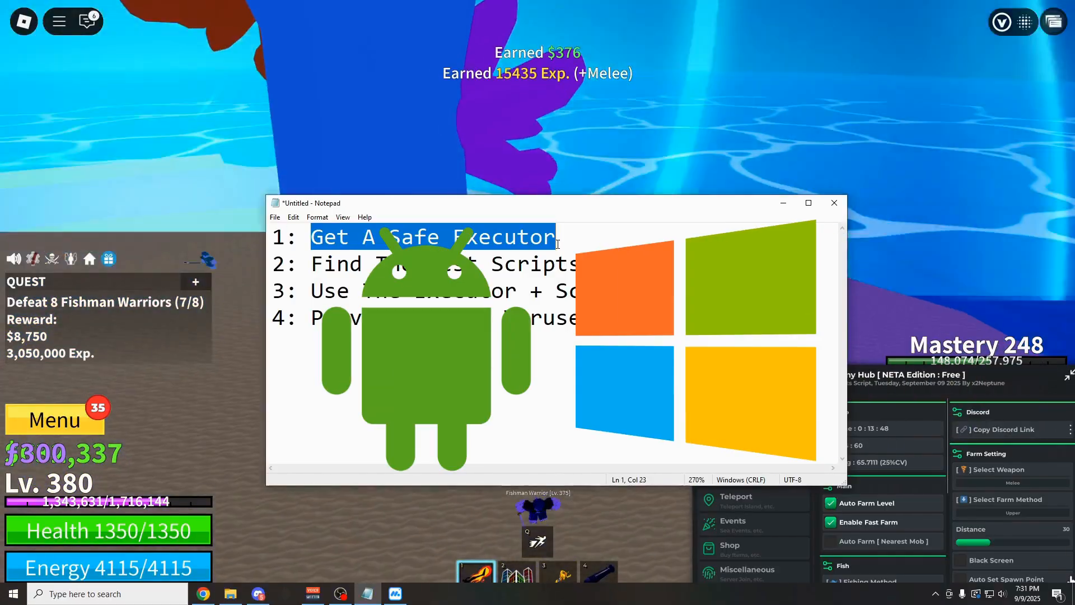
{"action": "left_click_drag", "start_coordinate": [312, 263], "coordinate": [580, 265]}
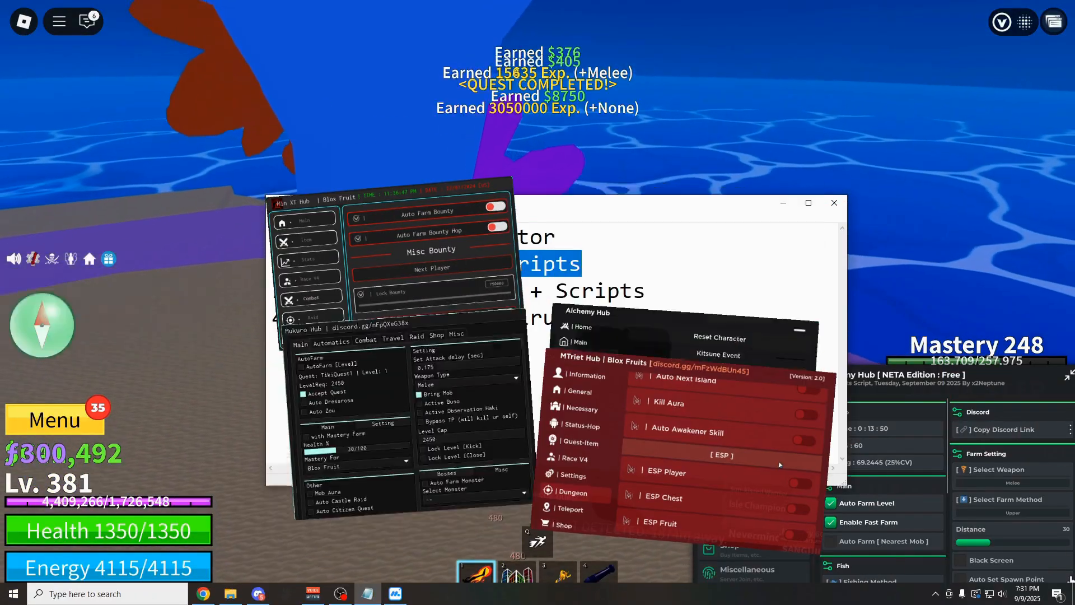
{"action": "left_click_drag", "start_coordinate": [323, 291], "coordinate": [634, 291]}
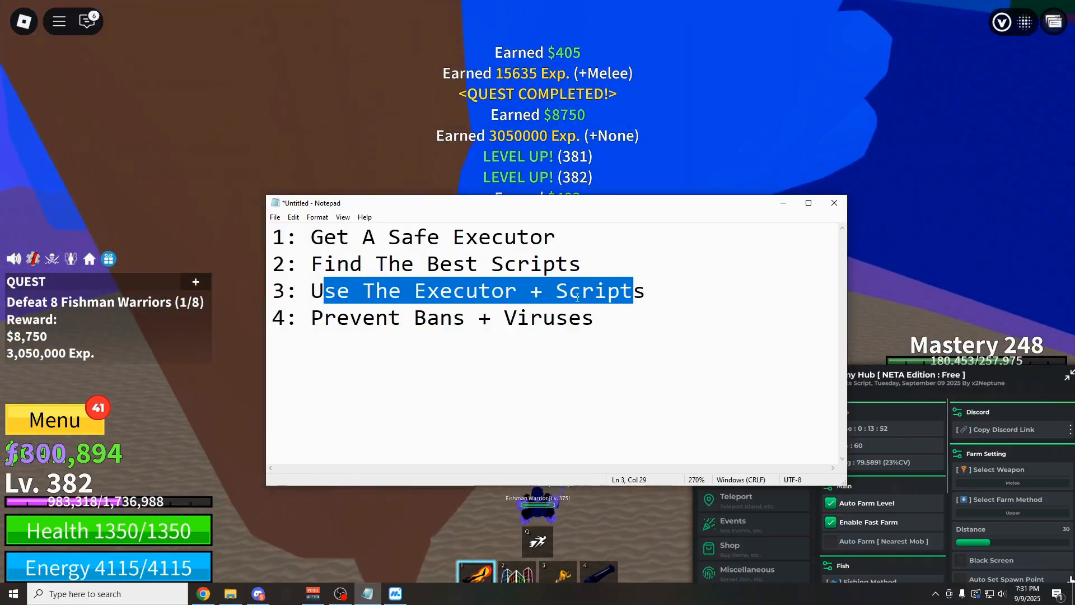
{"action": "left_click_drag", "start_coordinate": [311, 318], "coordinate": [594, 318]}
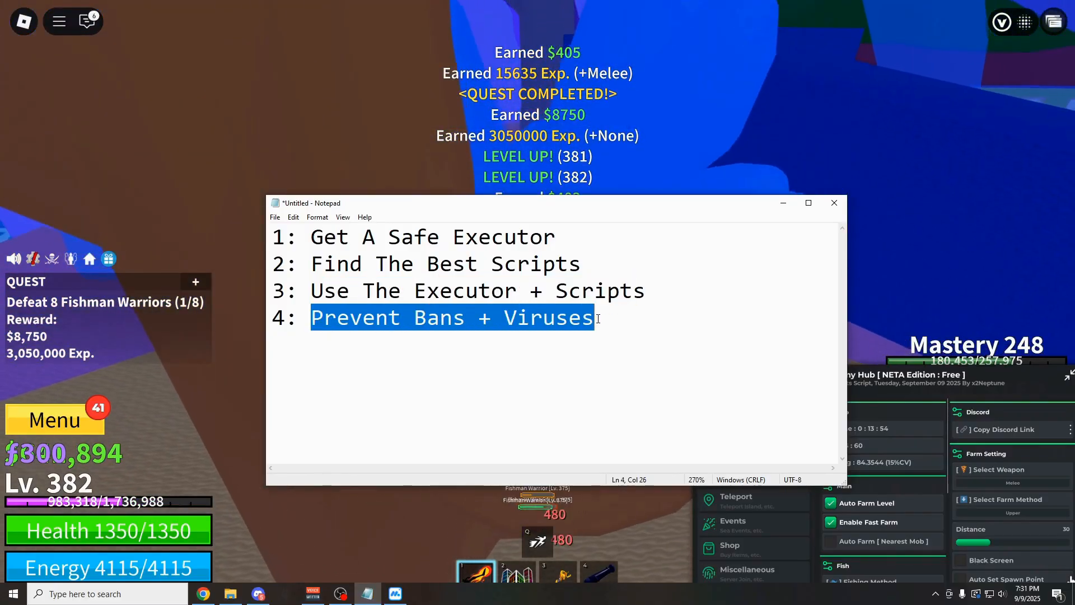
{"action": "left_click", "coordinate": [599, 318]}
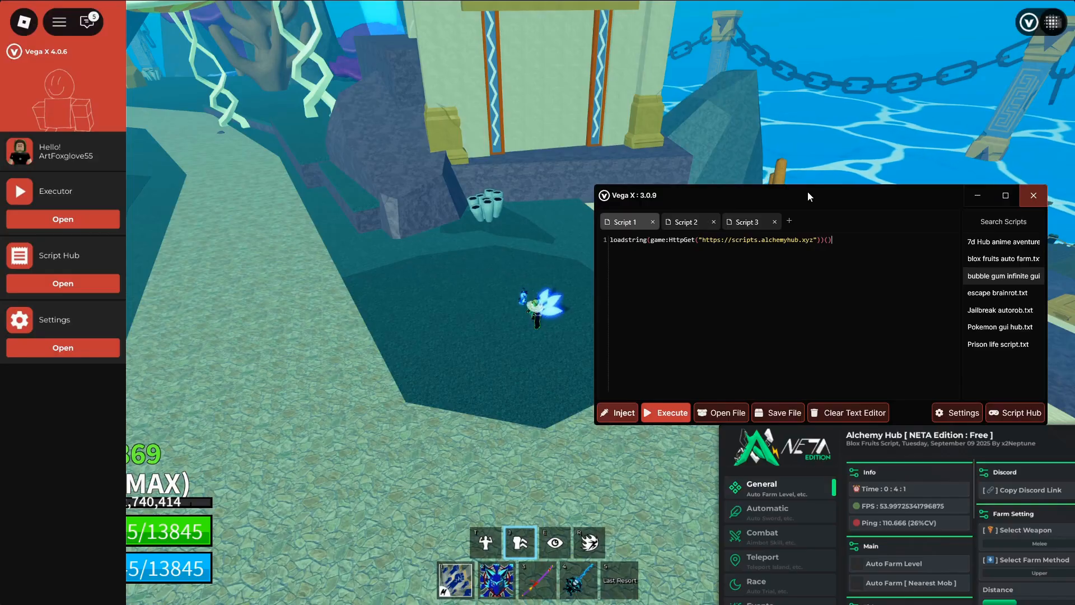
Reposition the Vega X window, show the in-game Executor panel and return to the script editor.
{"action": "left_click_drag", "start_coordinate": [806, 194], "coordinate": [837, 191]}
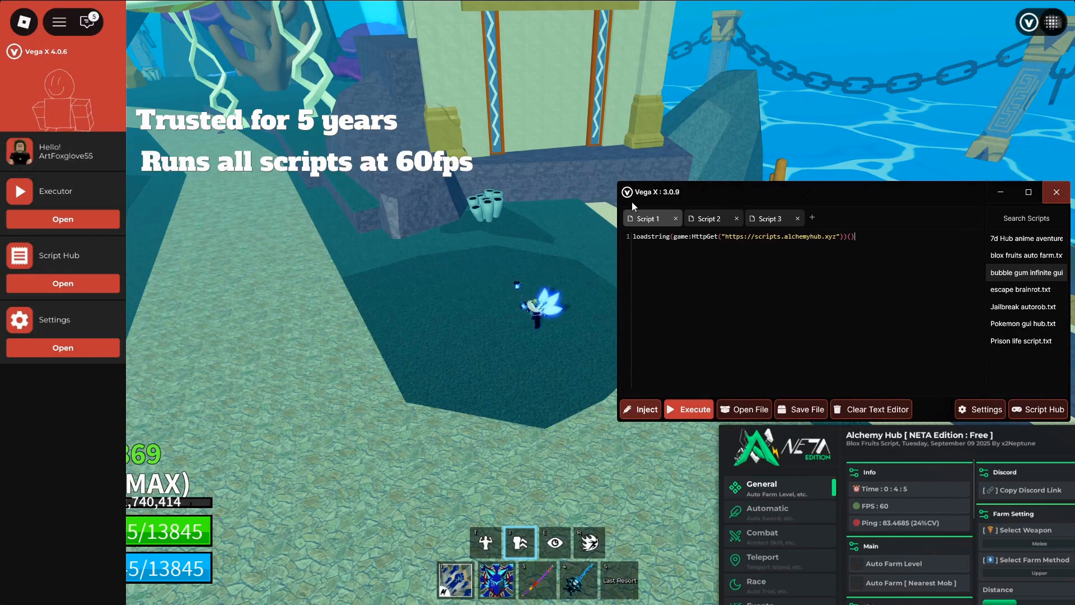
{"action": "left_click", "coordinate": [73, 221]}
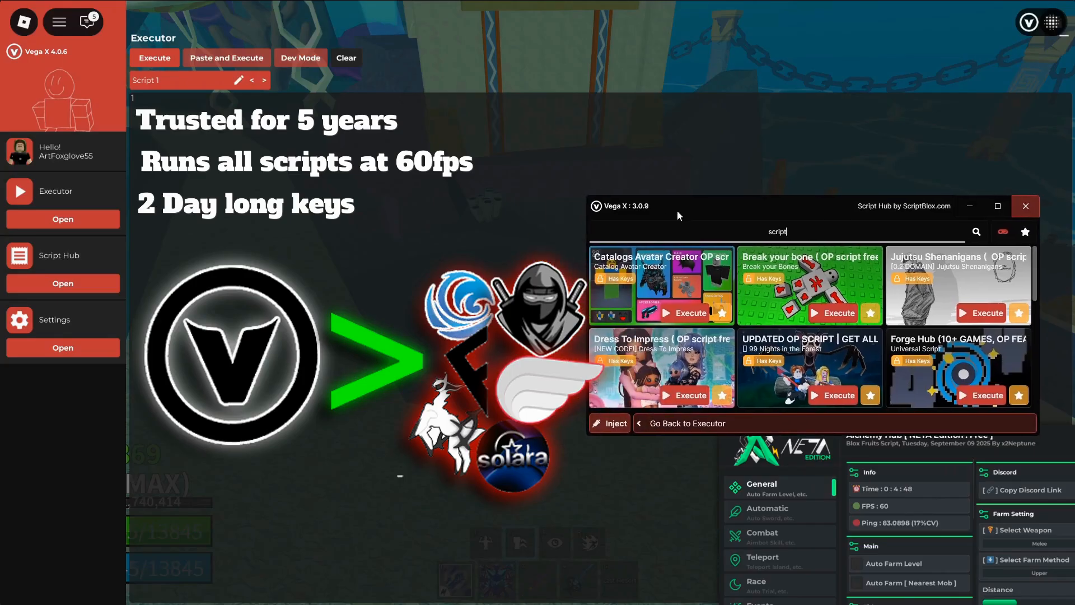
{"action": "left_click", "coordinate": [97, 224]}
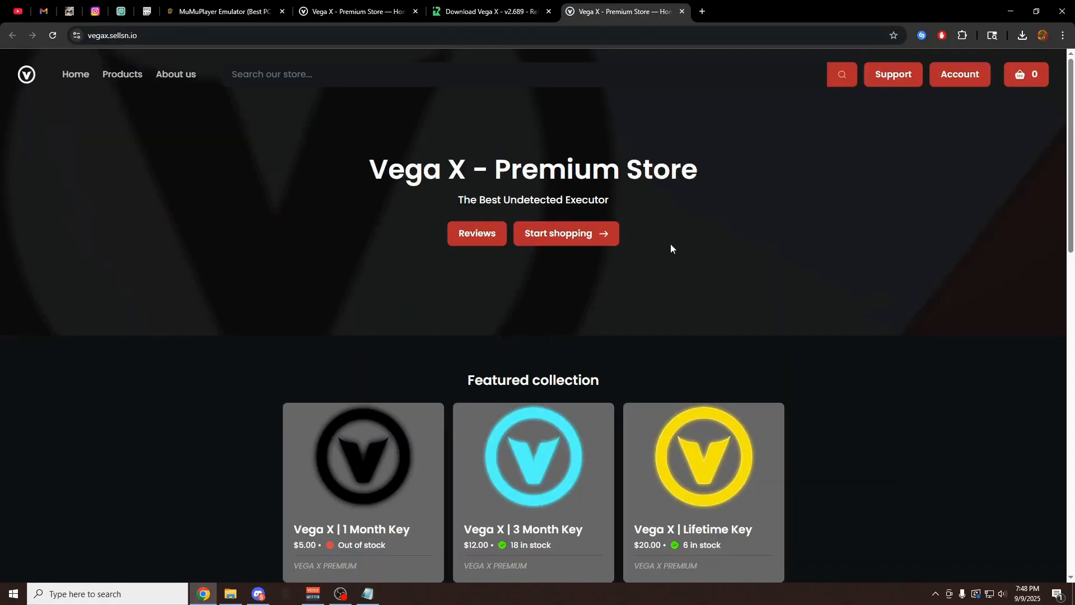
{"action": "scroll", "coordinate": [705, 441], "scroll_direction": "down", "scroll_amount": 1}
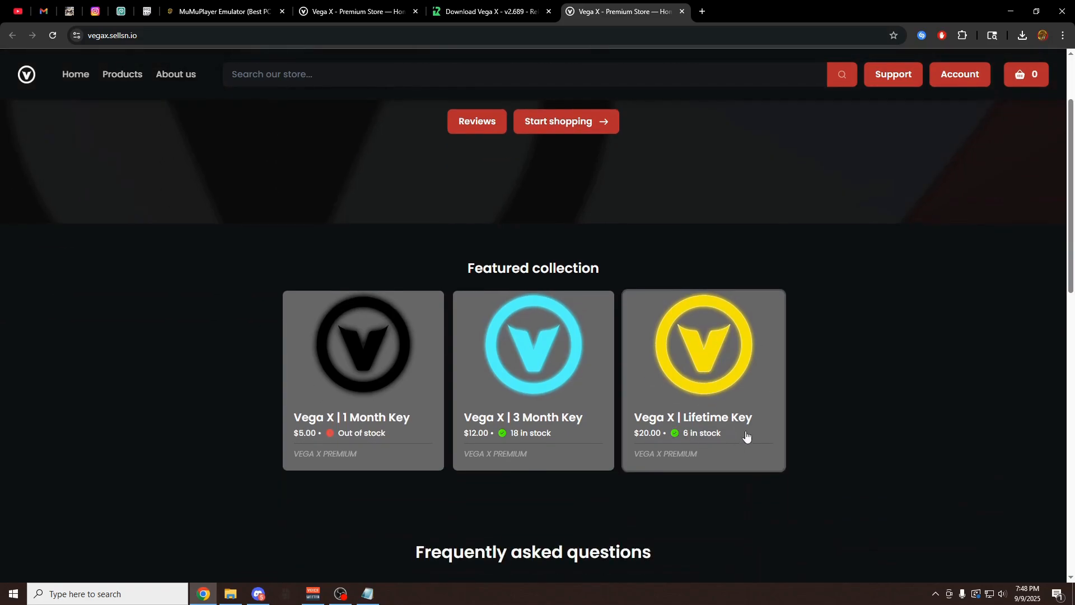
{"action": "scroll", "coordinate": [766, 430], "scroll_direction": "up", "scroll_amount": 1}
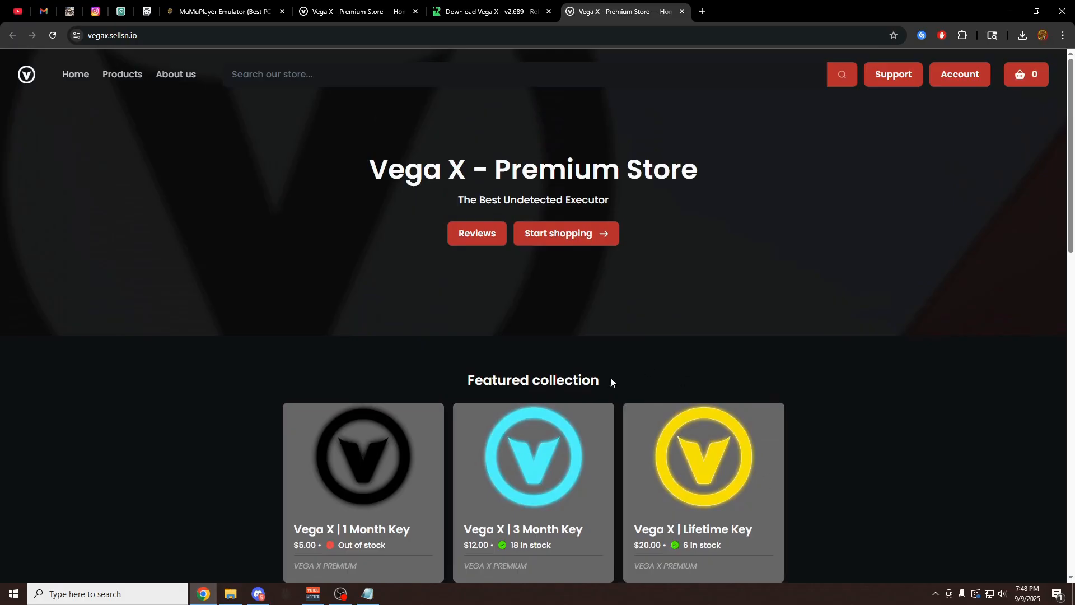
Switch to the Download Vega X rekonise page with unlock progress 1/1.
{"action": "left_click", "coordinate": [492, 12]}
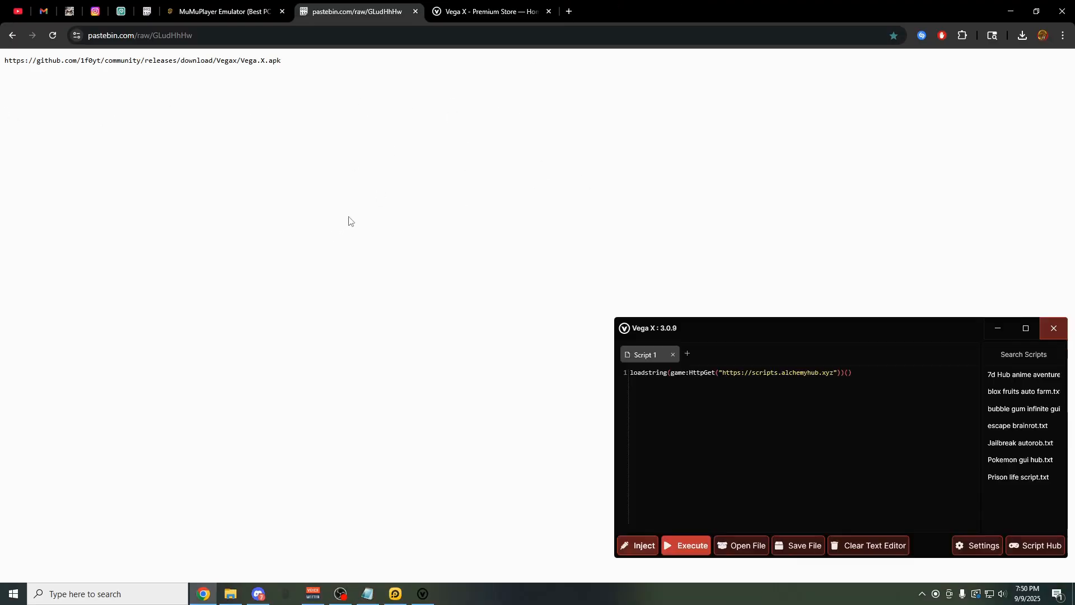
Switch through the Roblox game and back to Chrome's MuMuPlayer Emulator post.
{"action": "key", "text": "ctrl+shift+Tab"}
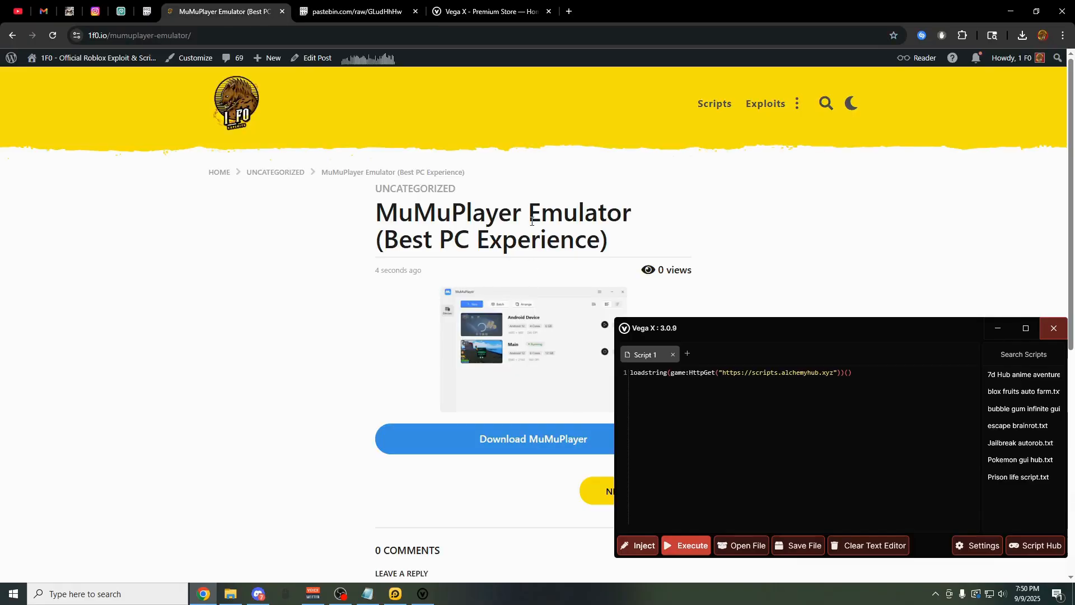
{"action": "key", "text": "alt+Tab"}
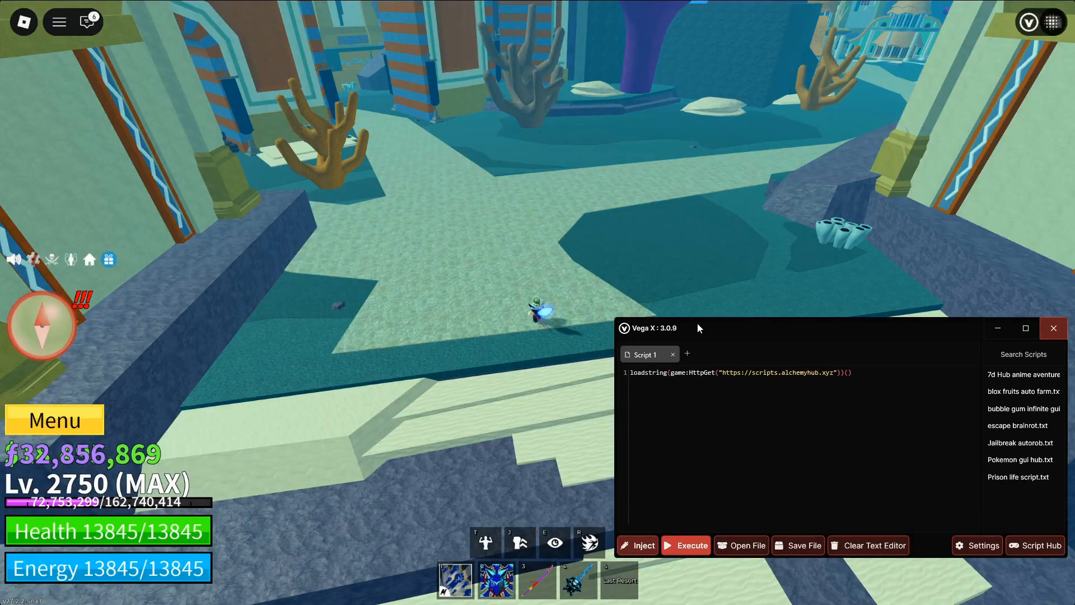
{"action": "key", "text": "1"}
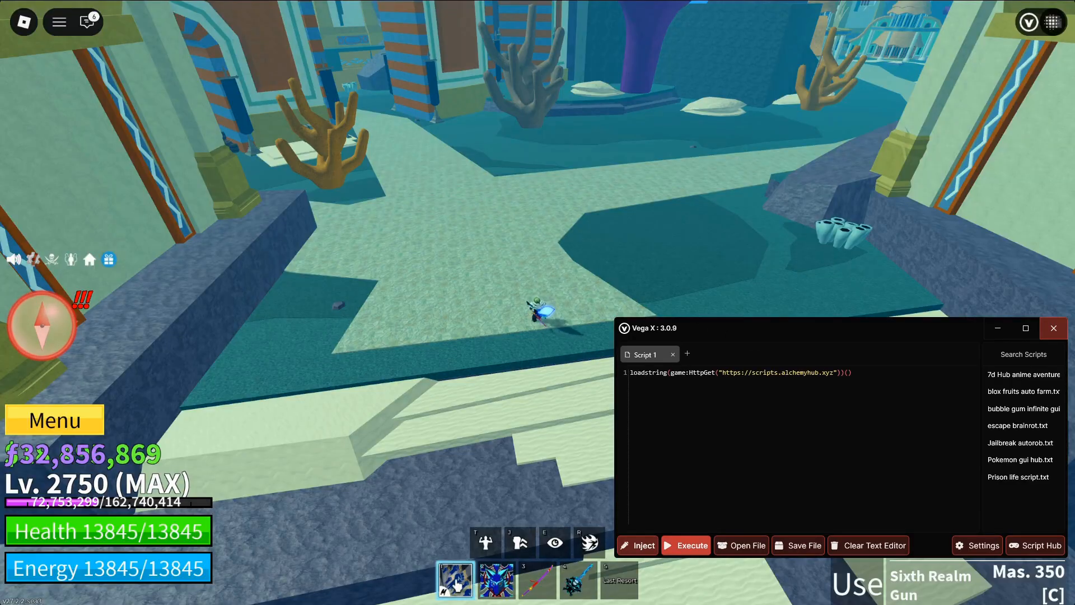
{"action": "key", "text": "1"}
{"action": "left_click_drag", "start_coordinate": [664, 327], "coordinate": [645, 309]}
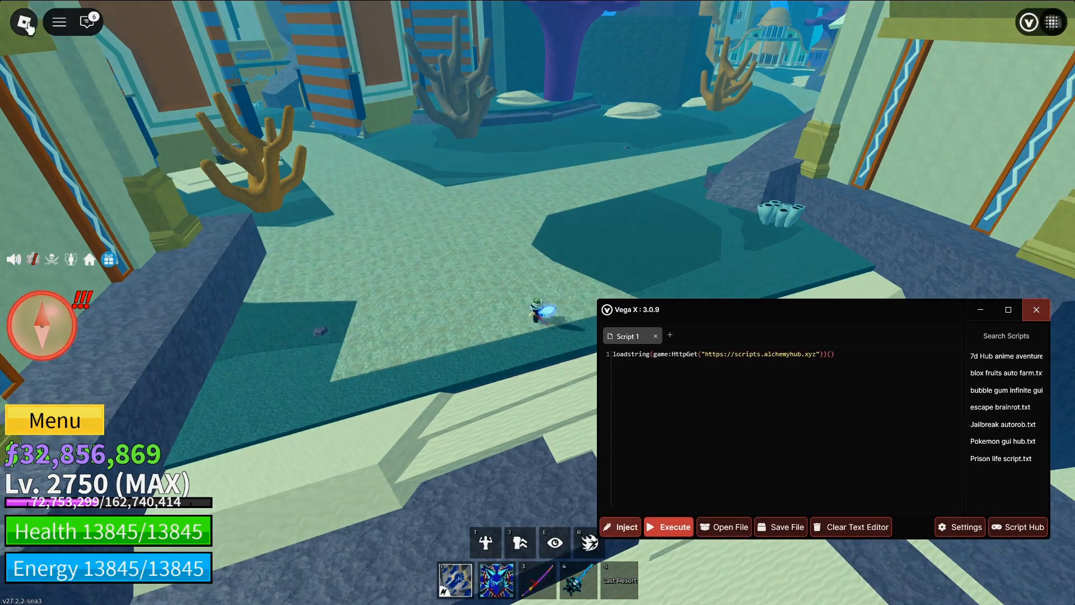
{"action": "left_click", "coordinate": [25, 22]}
{"action": "key", "text": "alt+Tab"}
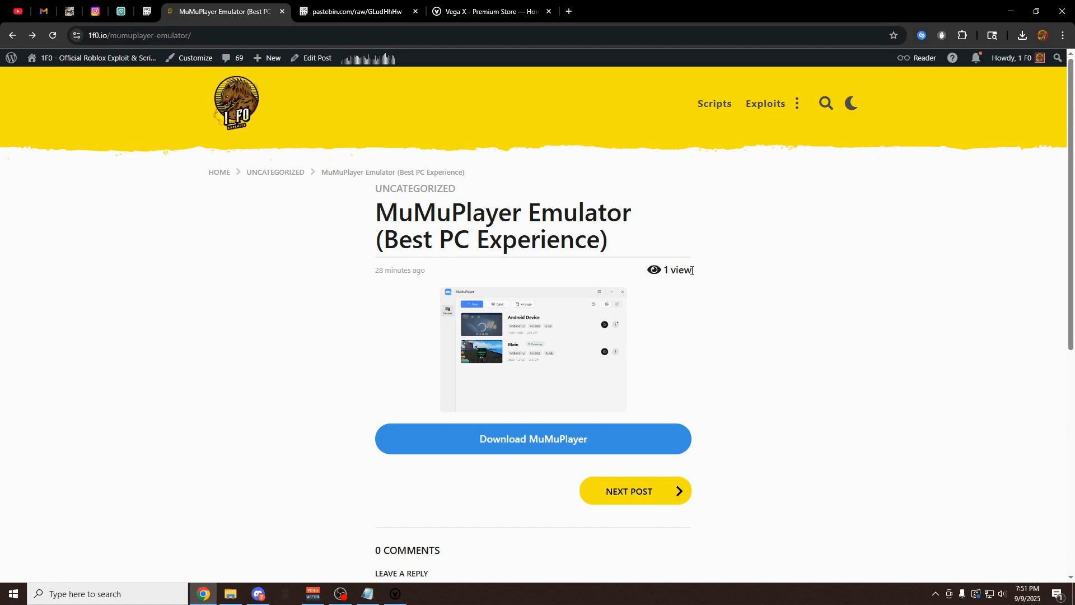
Download MuMuPlayer, run its installer and accept the user agreement.
{"action": "left_click", "coordinate": [585, 439]}
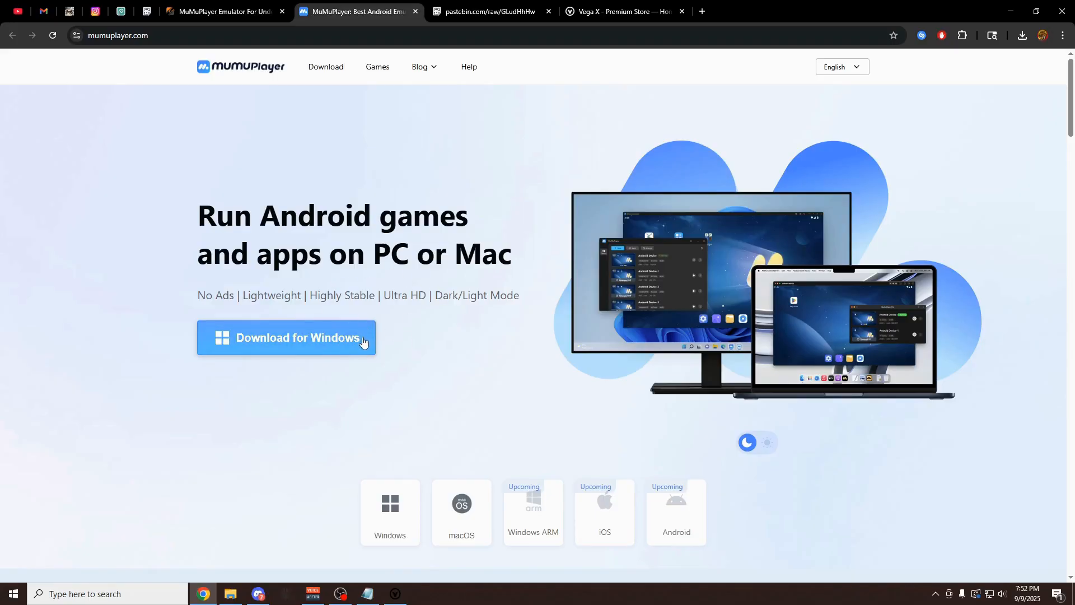
{"action": "mouse_move", "coordinate": [924, 64]}
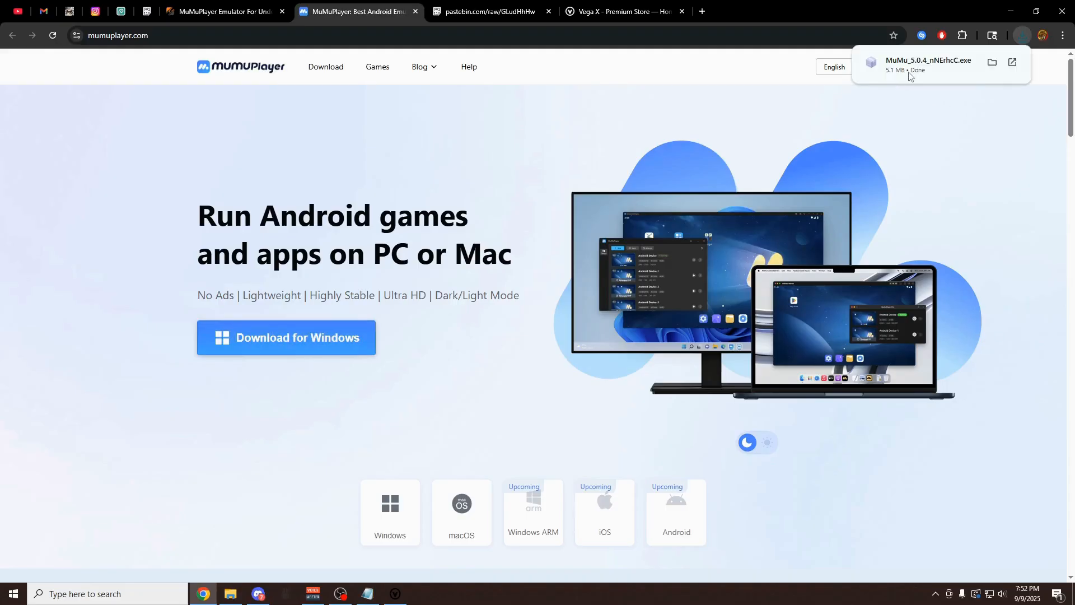
{"action": "left_click", "coordinate": [934, 71]}
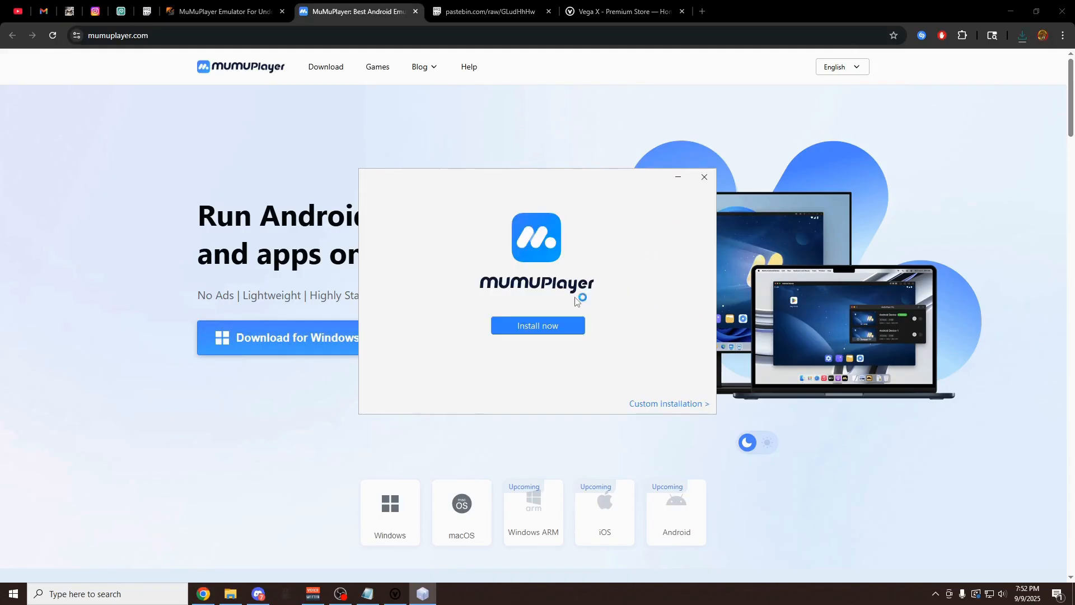
{"action": "left_click", "coordinate": [558, 324]}
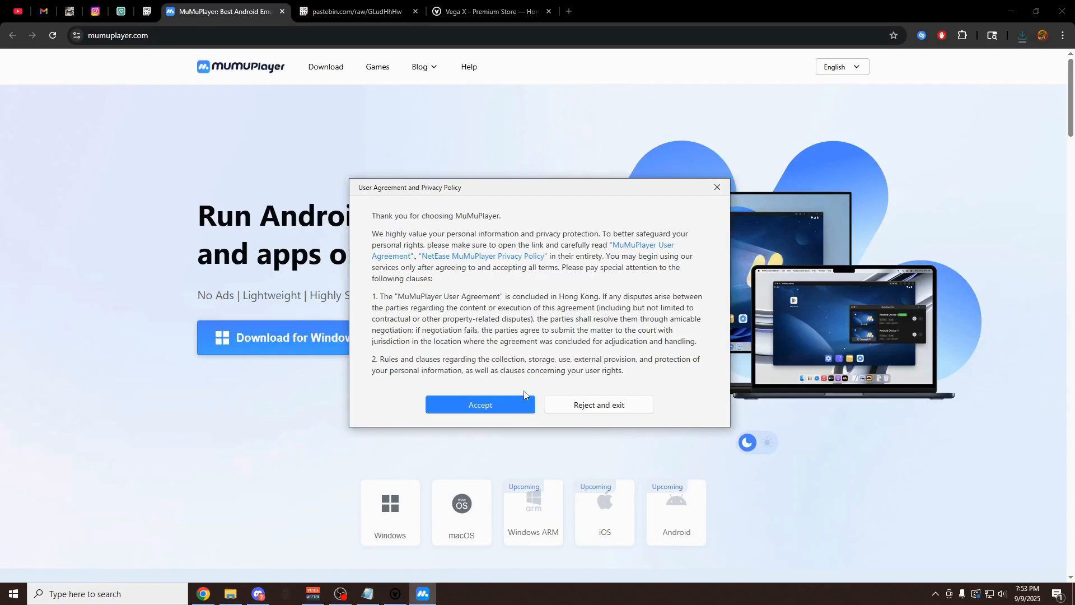
{"action": "left_click", "coordinate": [514, 404]}
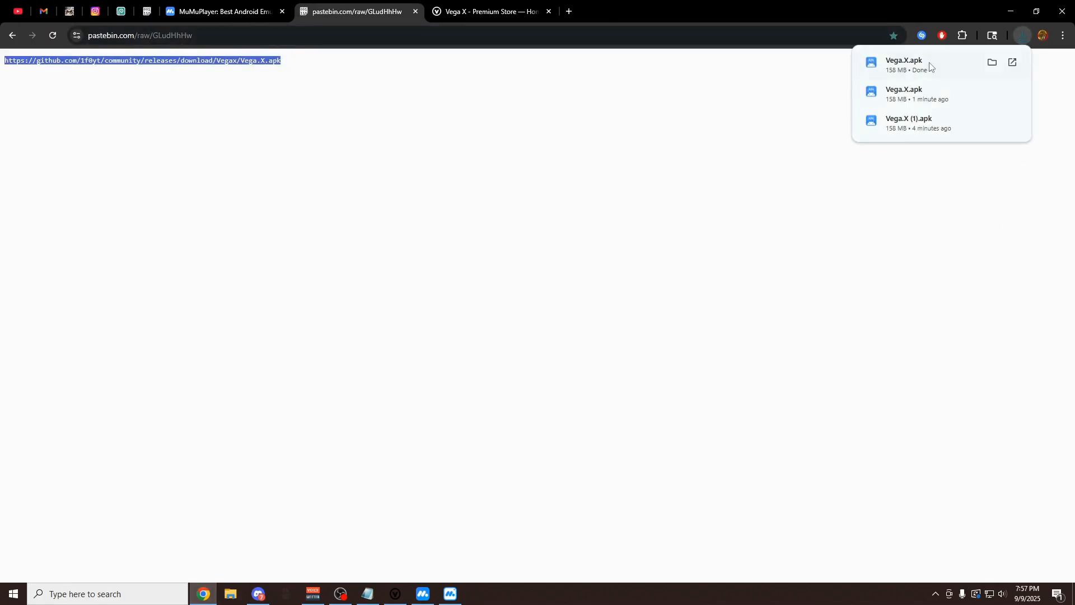
Install the Vega.X APK from Downloads via the emulator's APK Installation tool.
{"action": "left_click", "coordinate": [451, 594]}
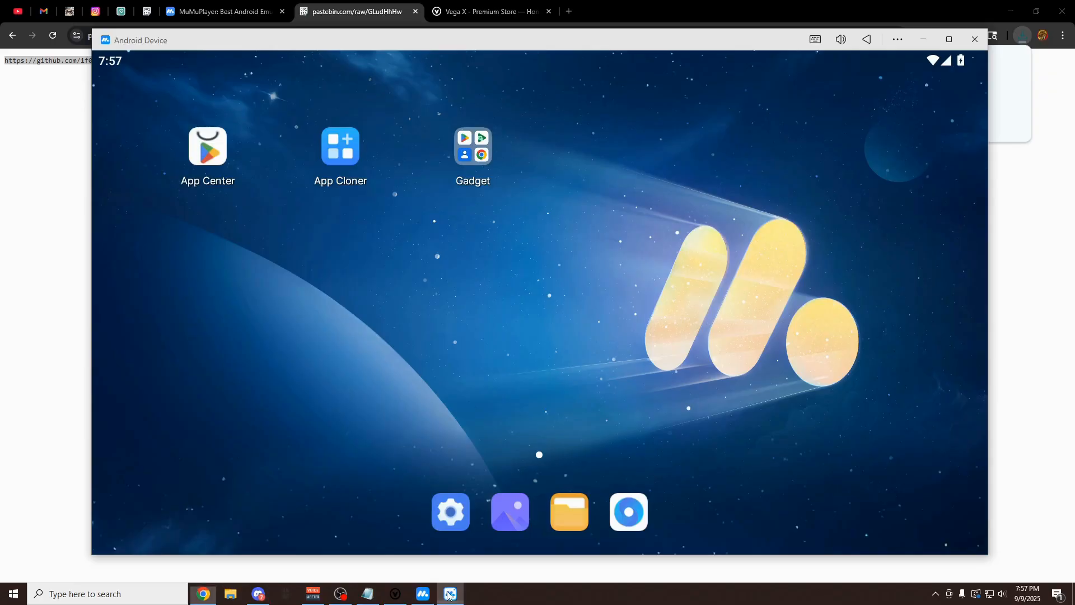
{"action": "left_click", "coordinate": [897, 42]}
{"action": "mouse_move", "coordinate": [928, 263]}
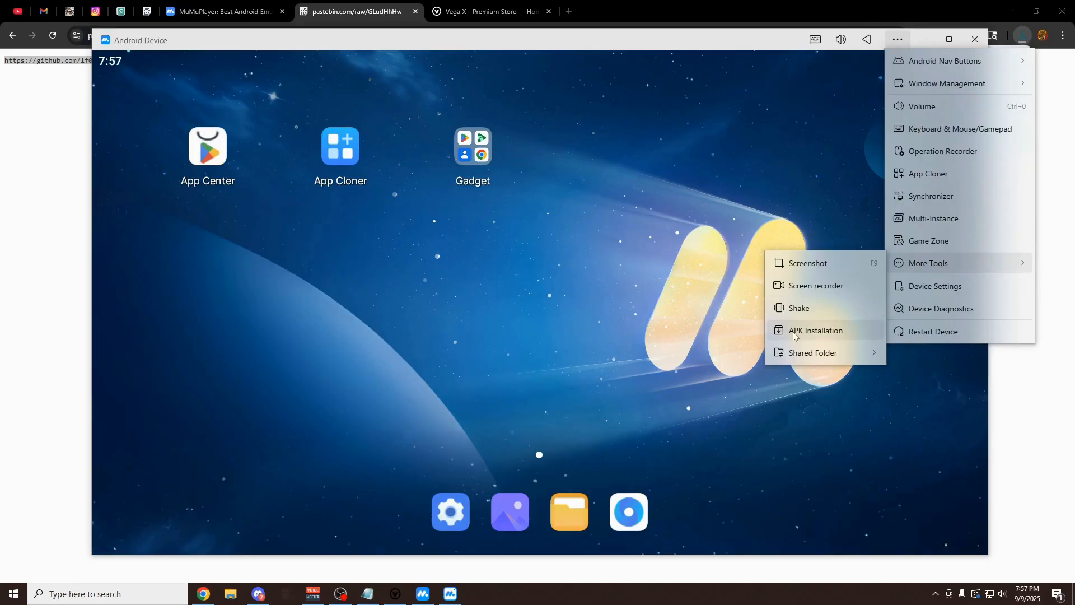
{"action": "left_click", "coordinate": [848, 330]}
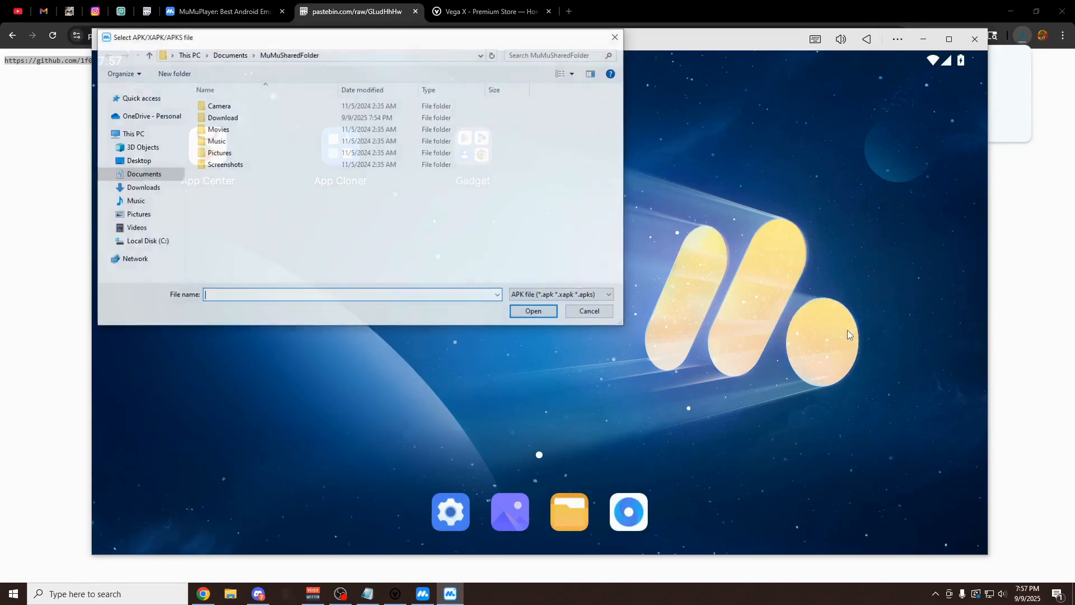
{"action": "left_click", "coordinate": [143, 188]}
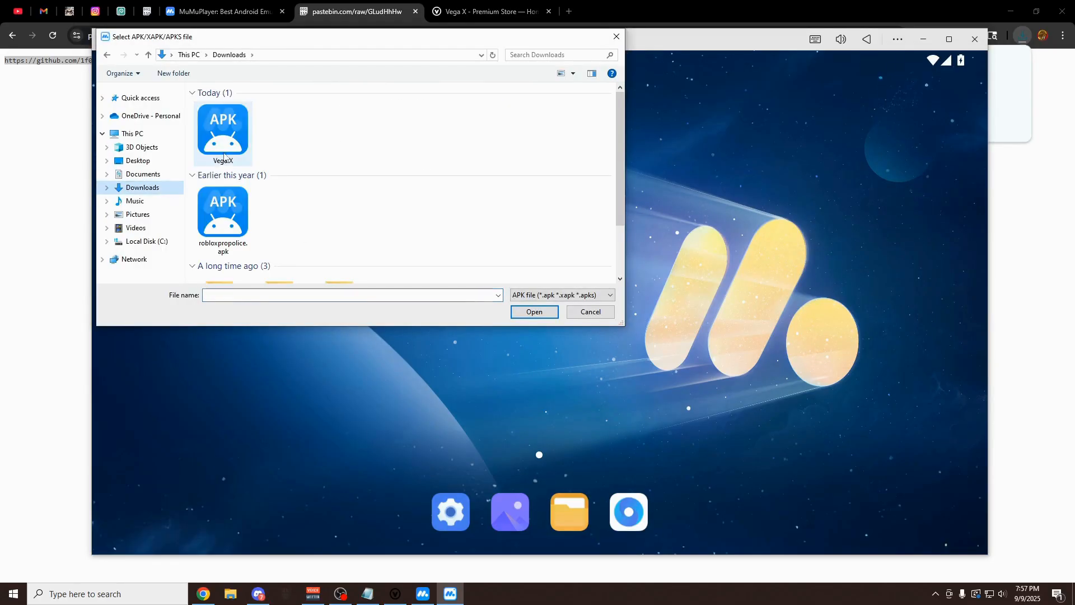
{"action": "left_click", "coordinate": [229, 144]}
{"action": "left_click", "coordinate": [532, 313]}
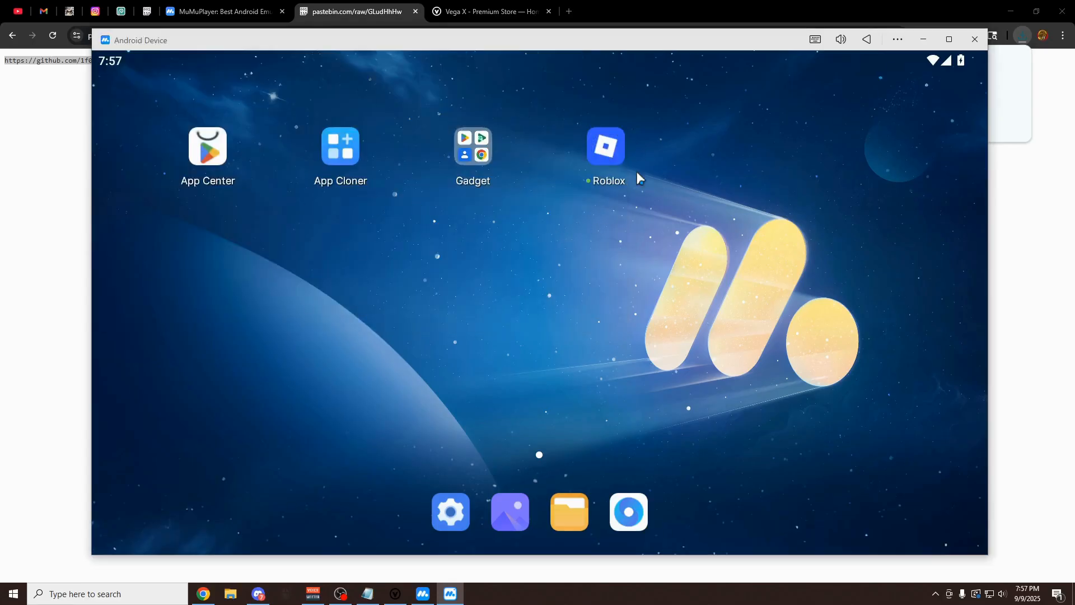
Drag the Vega X APK from the PC's Downloads folder onto the Android screen.
{"action": "left_click", "coordinate": [230, 593]}
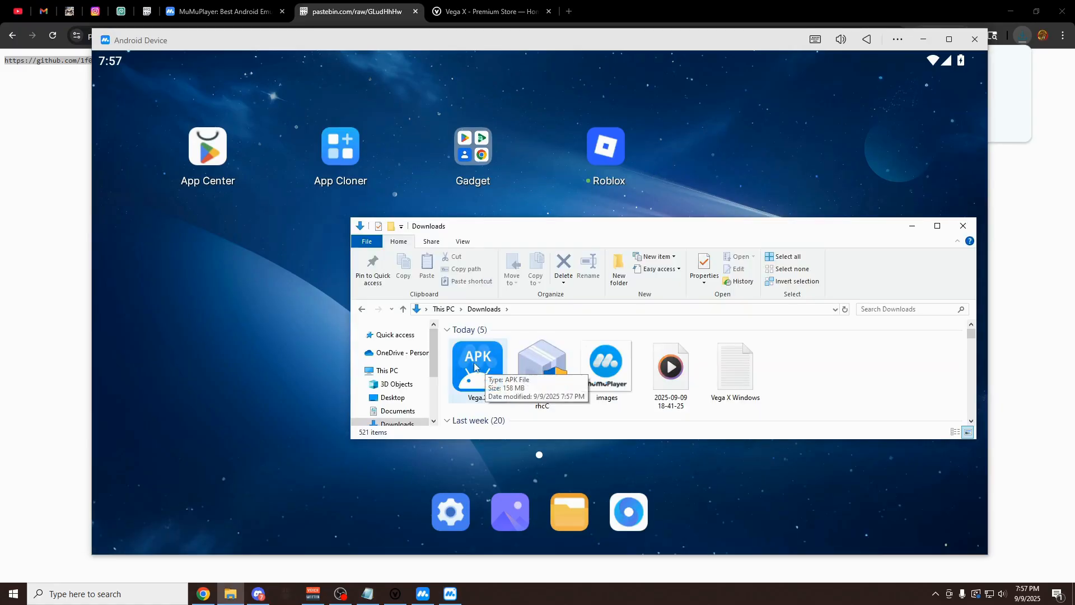
{"action": "left_click_drag", "start_coordinate": [478, 367], "coordinate": [759, 160]}
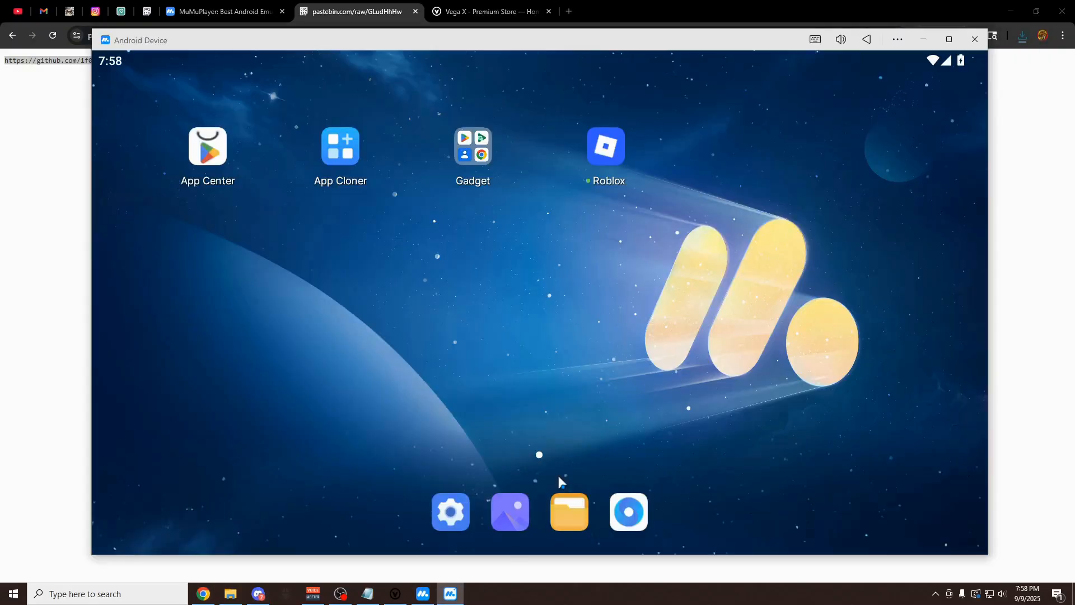
Load the GitHub Vega.X.apk link in Android Chrome from the Gadget folder.
{"action": "left_click", "coordinate": [470, 160]}
{"action": "left_click", "coordinate": [520, 261]}
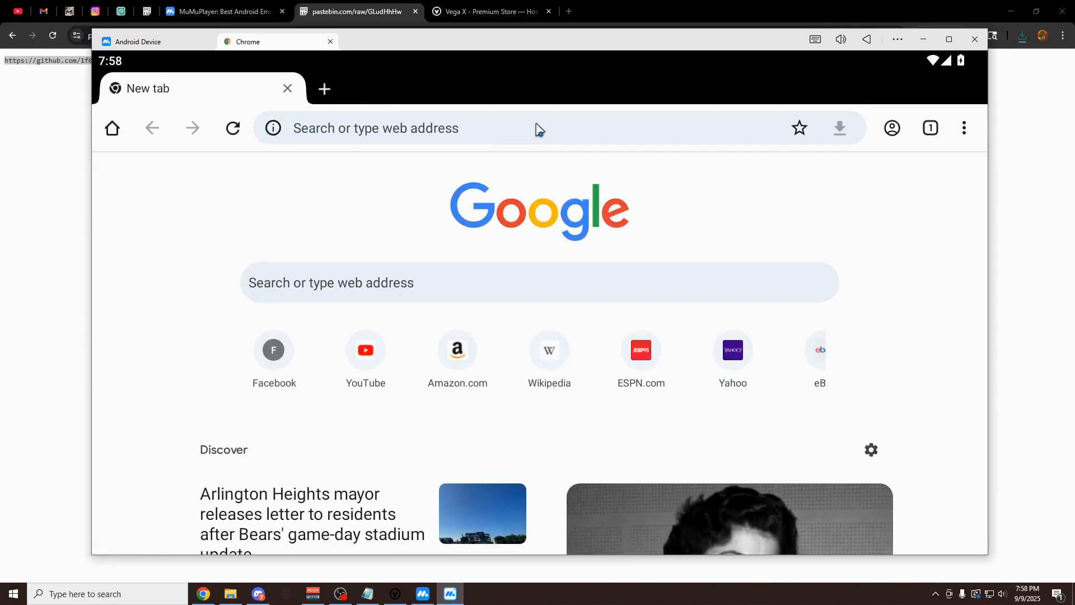
{"action": "left_click", "coordinate": [536, 129]}
{"action": "key", "text": "ctrl+v"}
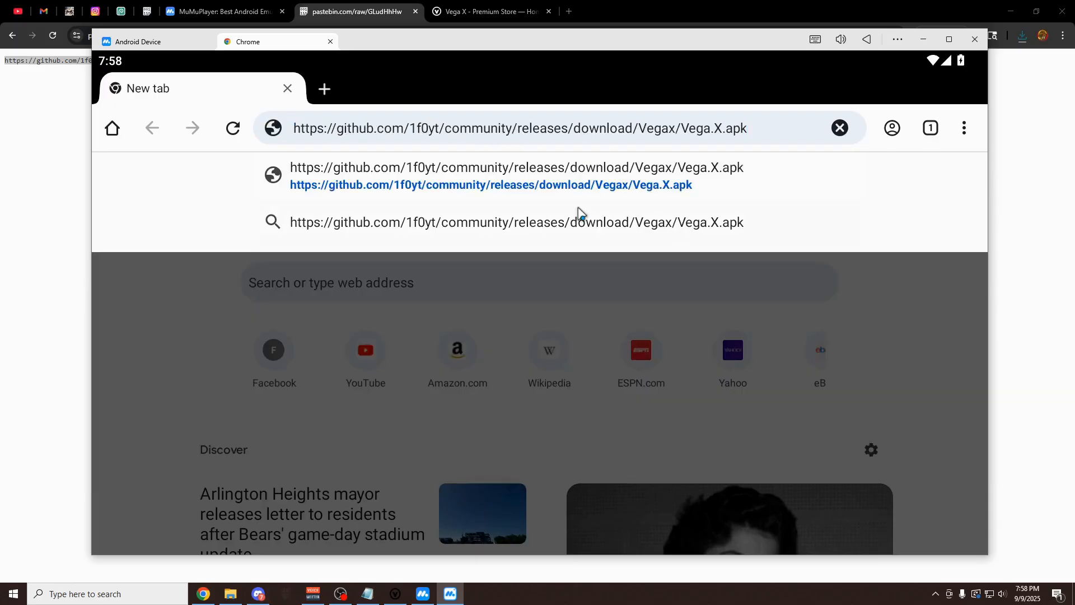
{"action": "key", "text": "Return"}
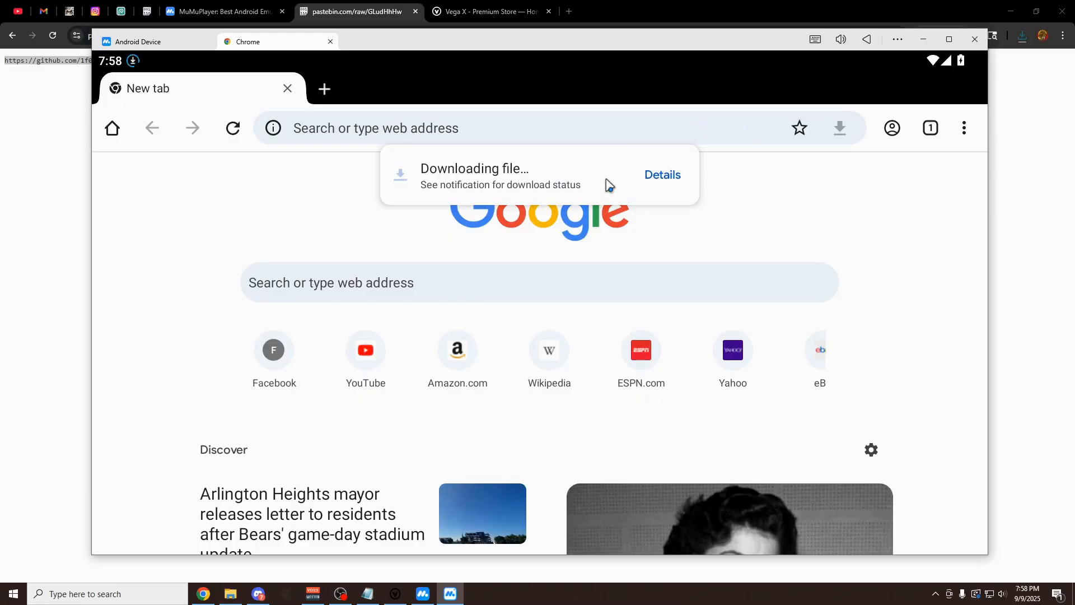
Open the downloaded APK, decline the Roblox update and close the Android browser.
{"action": "left_click", "coordinate": [664, 182]}
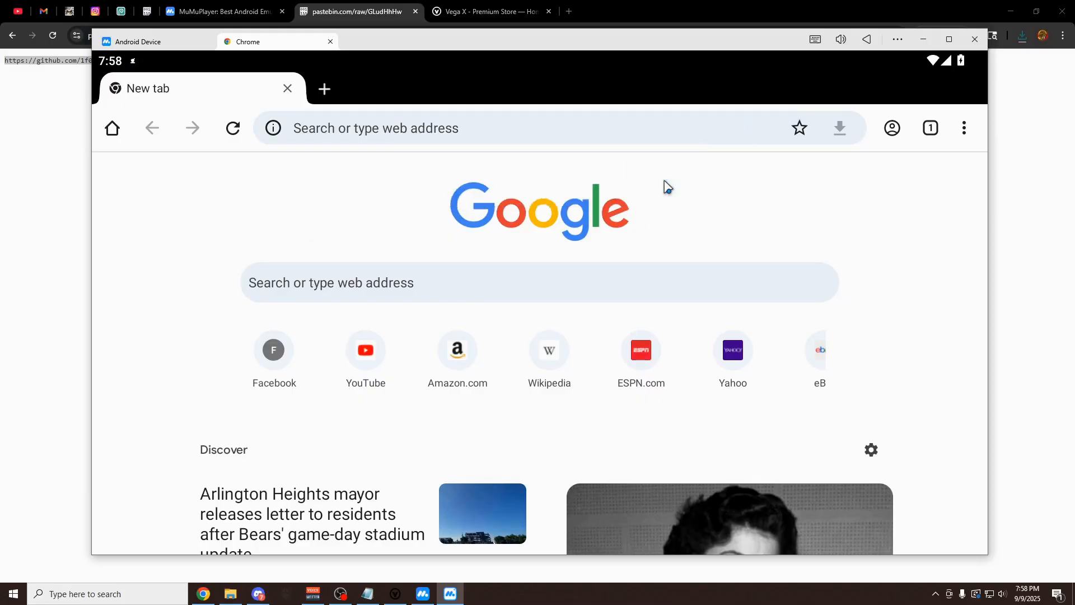
{"action": "left_click", "coordinate": [672, 357]}
{"action": "left_click", "coordinate": [330, 42]}
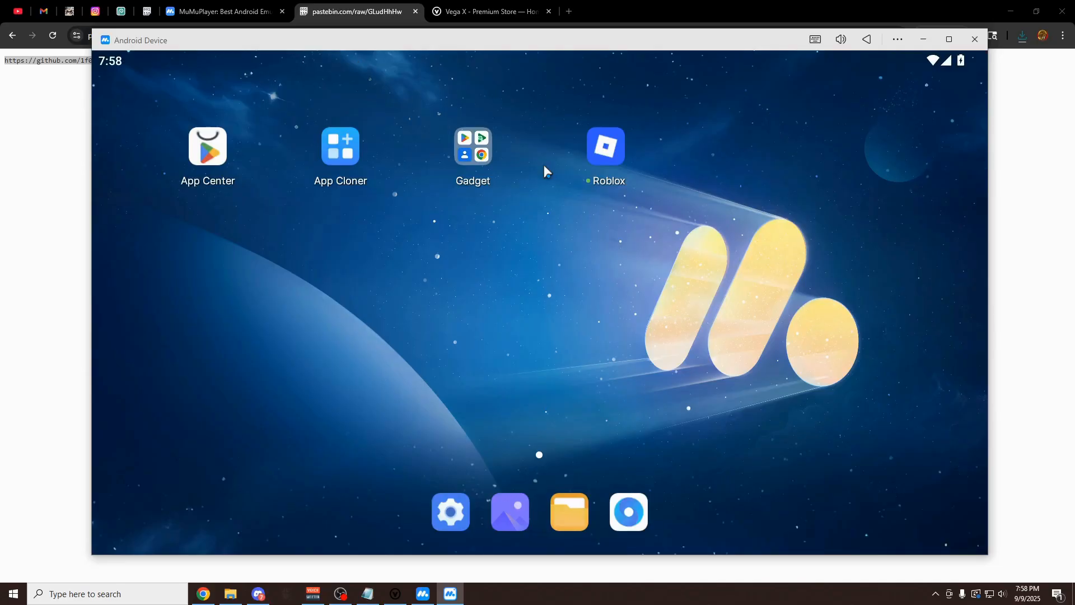
Launch Roblox, grant 'Allow access to manage all files' and leave the settings.
{"action": "left_click", "coordinate": [607, 150]}
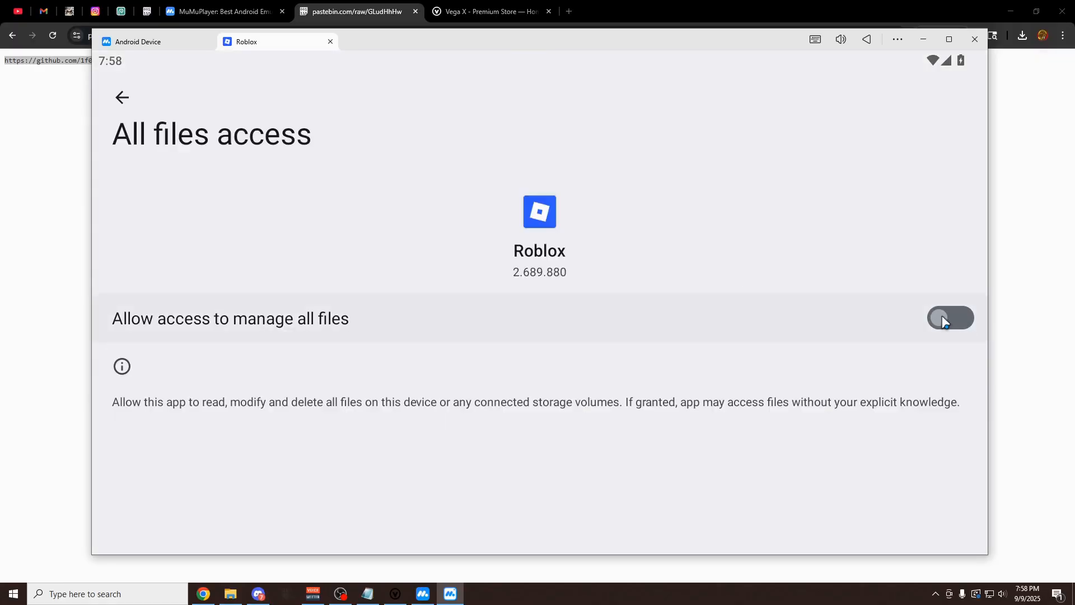
{"action": "left_click", "coordinate": [943, 322]}
{"action": "left_click", "coordinate": [124, 103]}
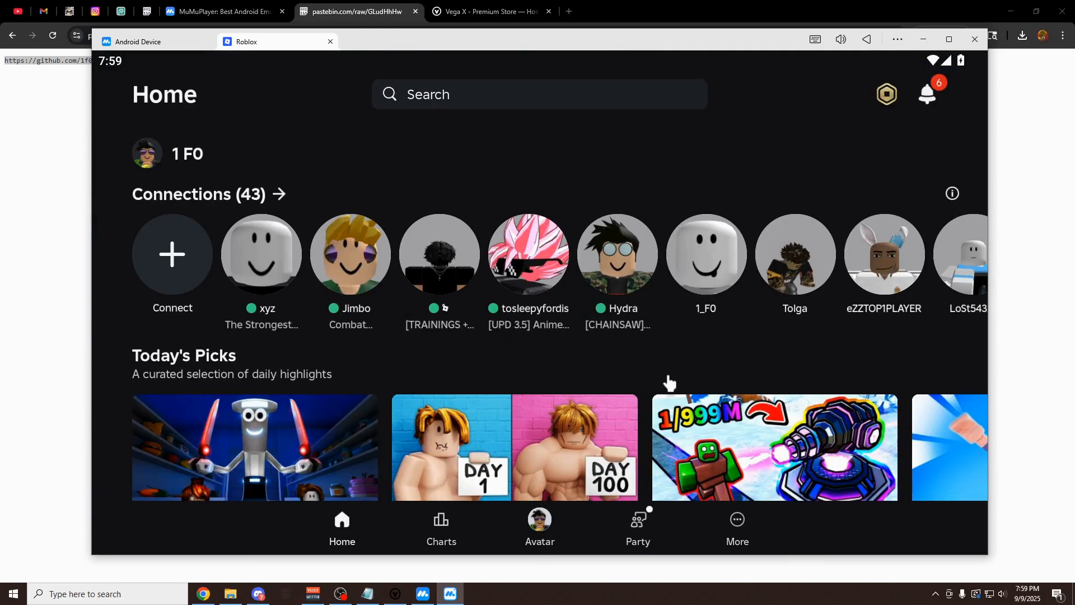
{"action": "scroll", "coordinate": [674, 381], "scroll_direction": "down", "scroll_amount": 3}
{"action": "scroll", "coordinate": [554, 341], "scroll_direction": "down", "scroll_amount": 3}
{"action": "scroll", "coordinate": [434, 305], "scroll_direction": "down", "scroll_amount": 2}
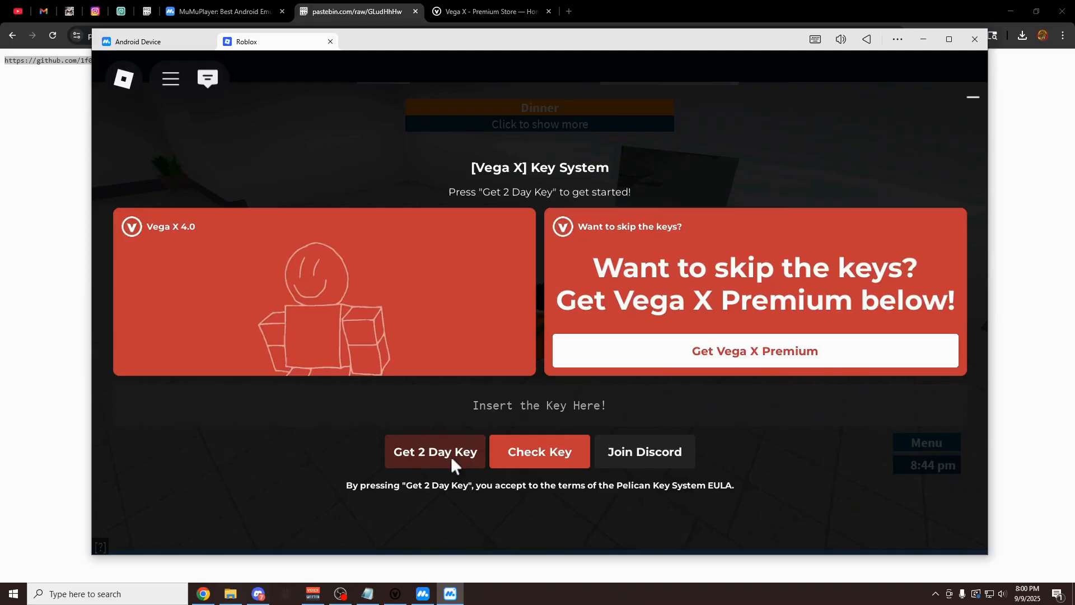
Copy the Vega X Premium website link from the in-game Key System prompt.
{"action": "left_click", "coordinate": [689, 351]}
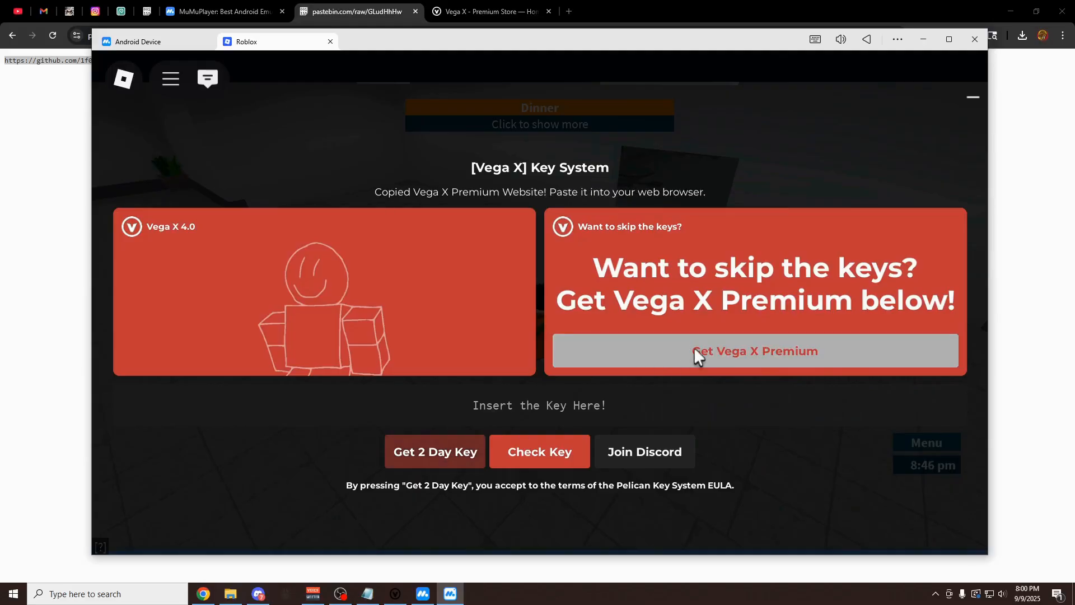
Load the vegax.sellsn.io Premium Store in a new Chrome tab.
{"action": "left_click", "coordinate": [563, 9]}
{"action": "key", "text": "ctrl+v"}
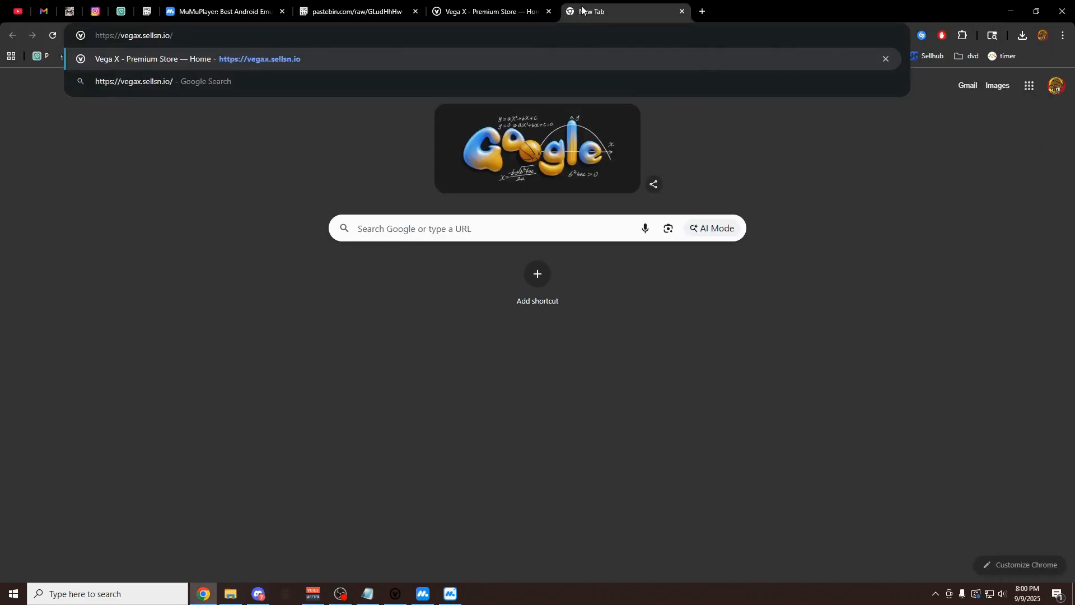
{"action": "key", "text": "Return"}
{"action": "scroll", "coordinate": [470, 439], "scroll_direction": "down", "scroll_amount": 1}
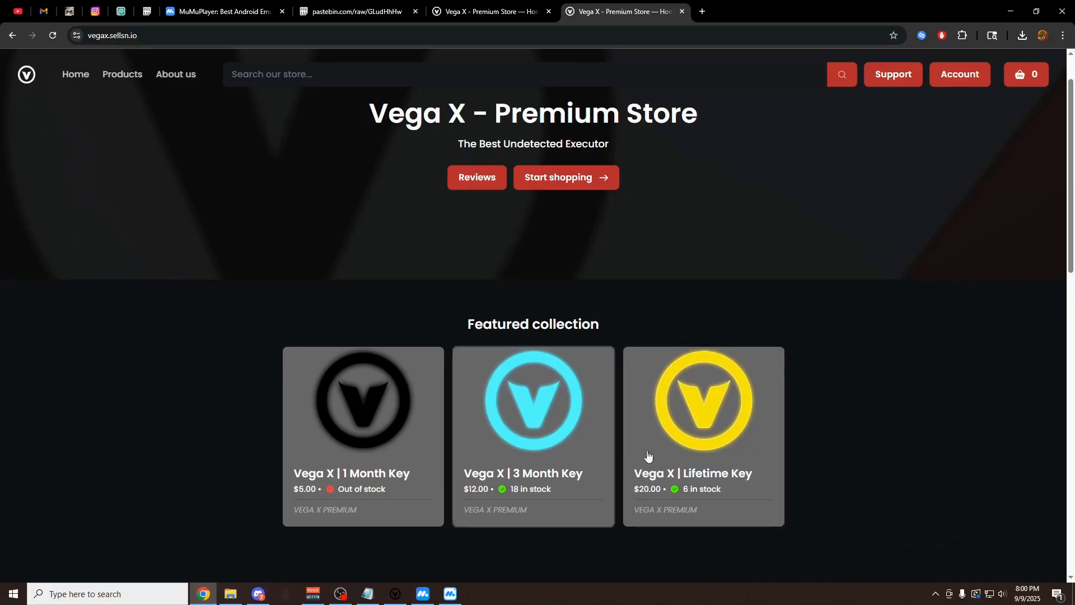
Copy the 'Get 2 Day Key' link in the emulator and paste it into a new tab.
{"action": "key", "text": "alt+Tab"}
{"action": "left_click", "coordinate": [438, 462]}
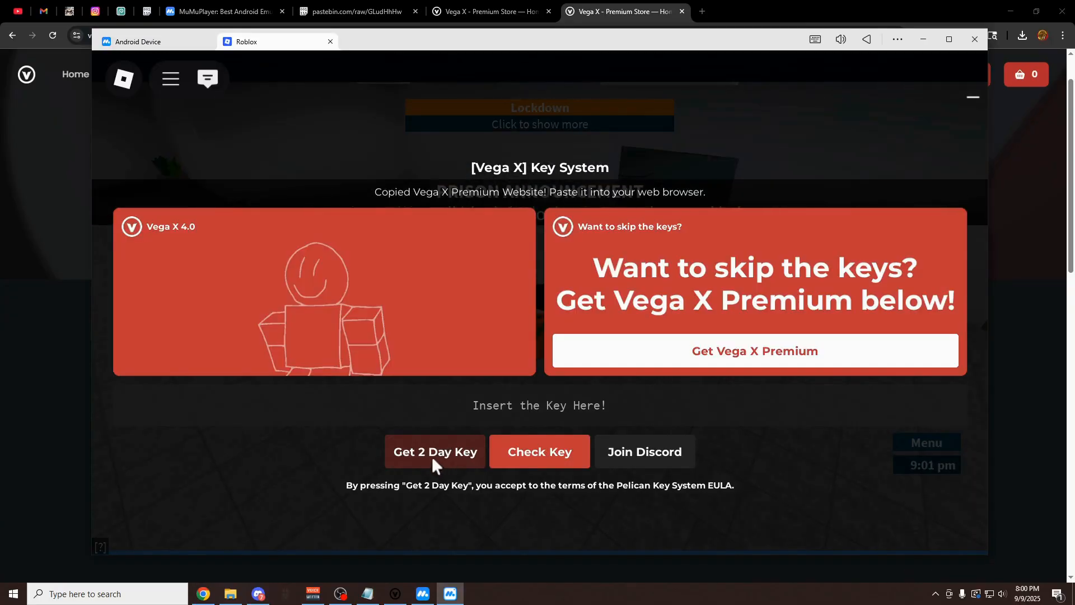
{"action": "left_click", "coordinate": [700, 8]}
{"action": "key", "text": "ctrl+v"}
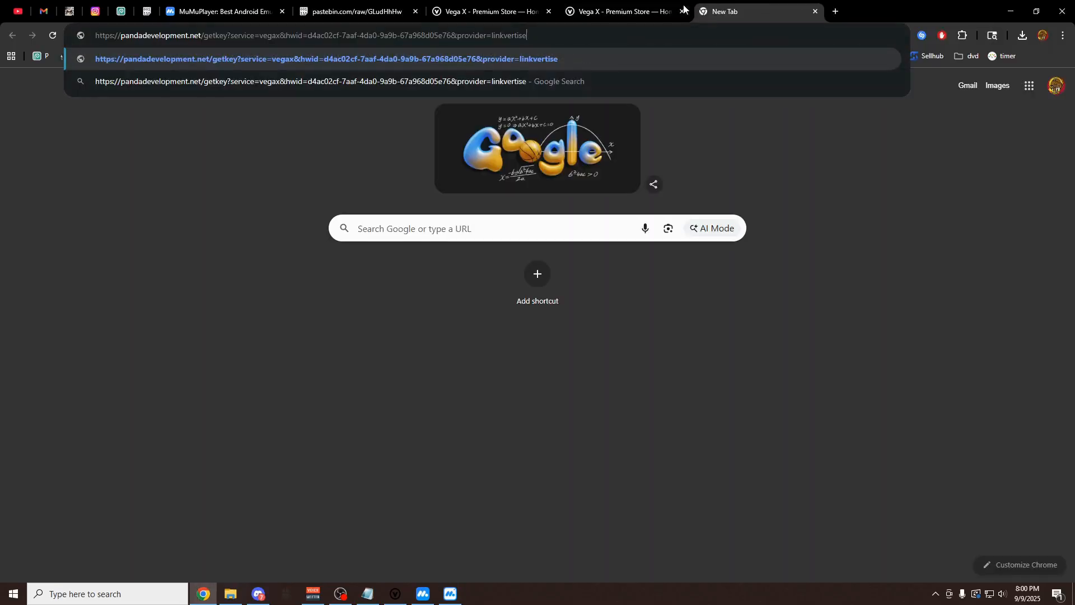
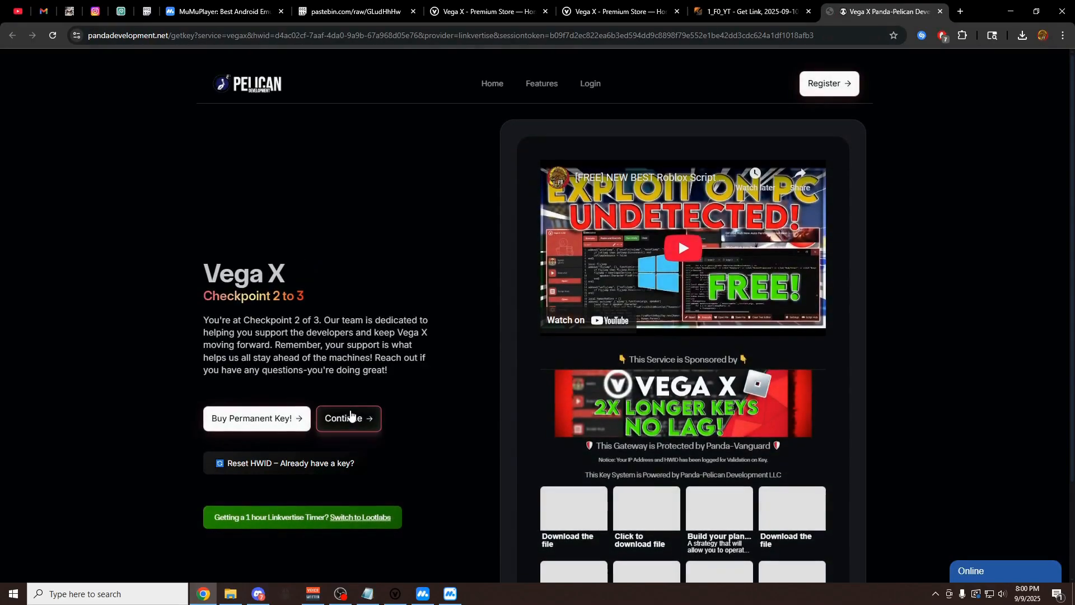
Pass the second Panda checkpoint through Linkvertise and close the leftover ad tab.
{"action": "left_click", "coordinate": [351, 417]}
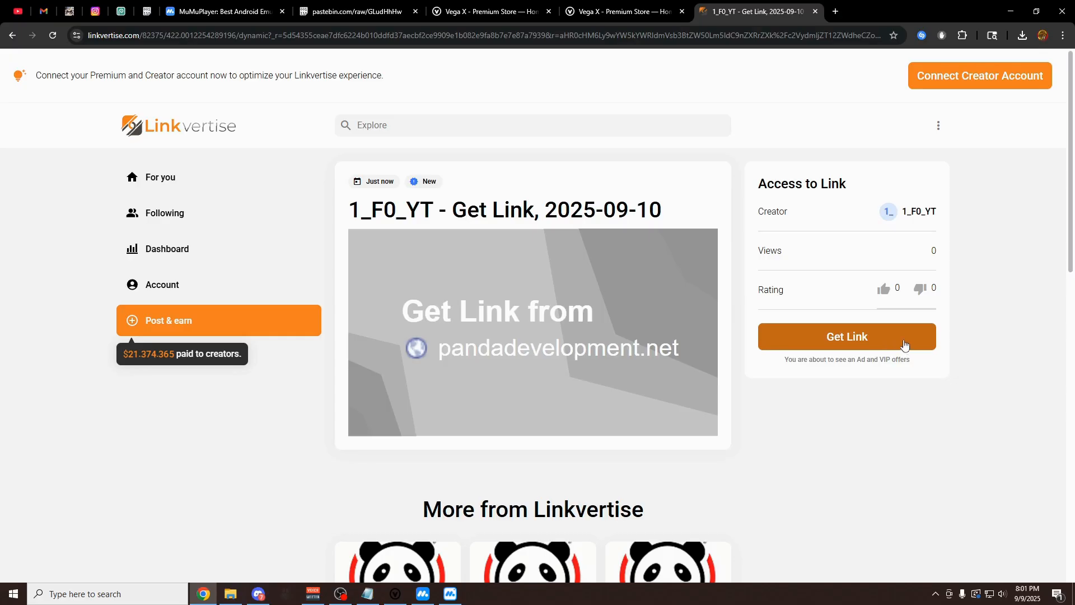
{"action": "left_click", "coordinate": [883, 339]}
{"action": "left_click", "coordinate": [548, 368]}
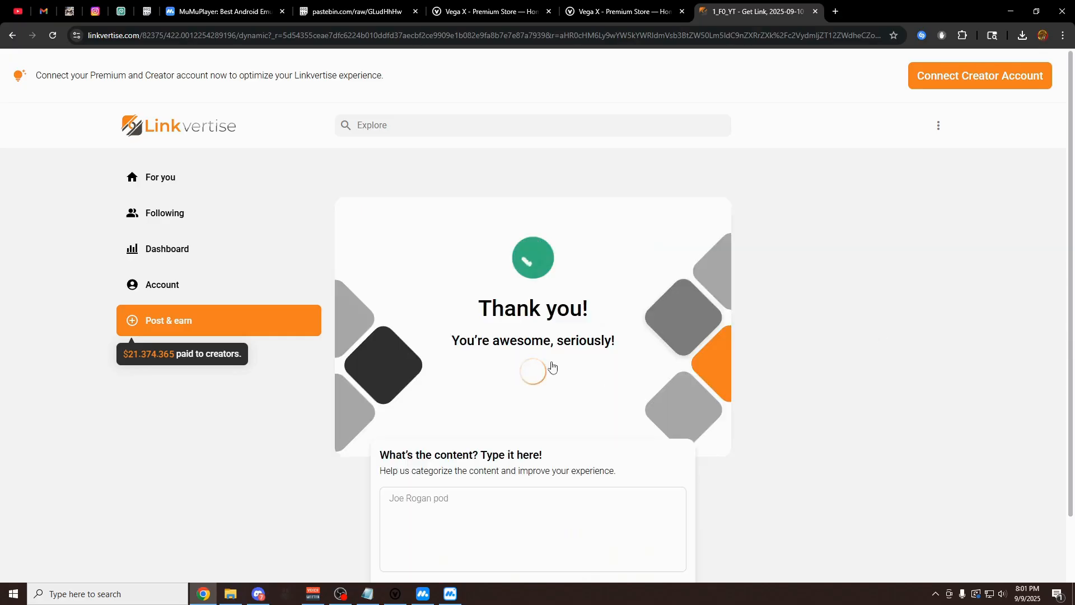
{"action": "left_click", "coordinate": [808, 11]}
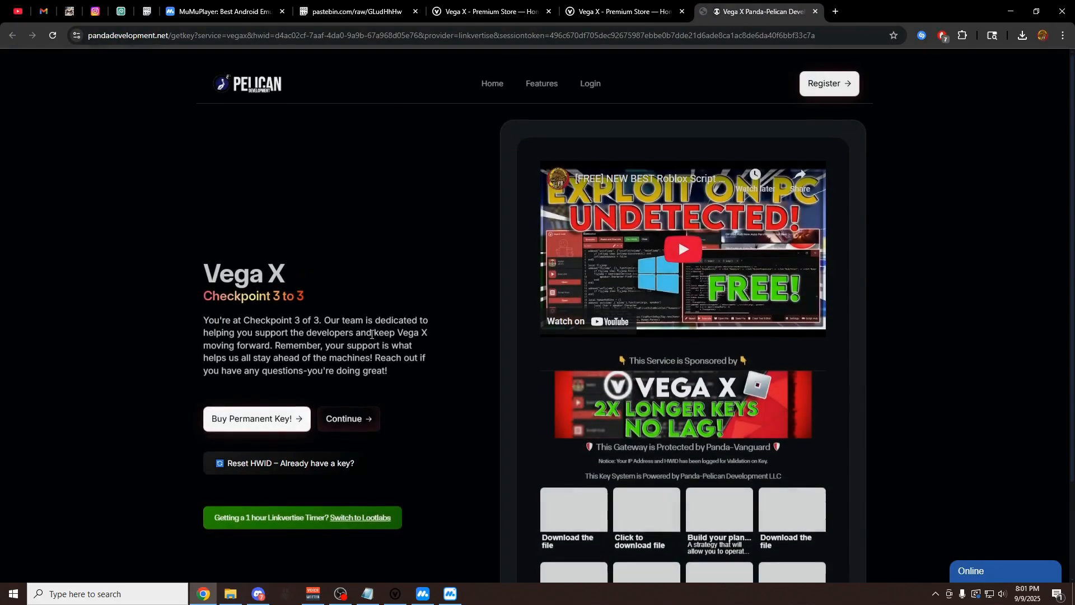
{"action": "scroll", "coordinate": [496, 244], "scroll_direction": "down", "scroll_amount": 2}
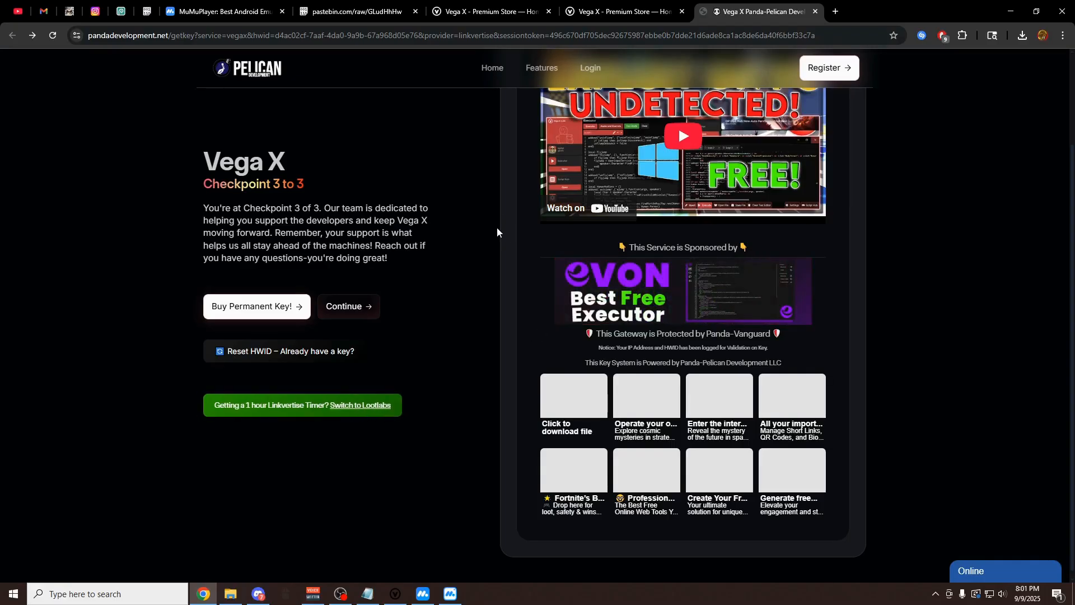
{"action": "scroll", "coordinate": [496, 232], "scroll_direction": "up", "scroll_amount": 2}
Pass checkpoint 3 to the Congratulations page and select the generated Vega X key.
{"action": "left_click", "coordinate": [367, 420]}
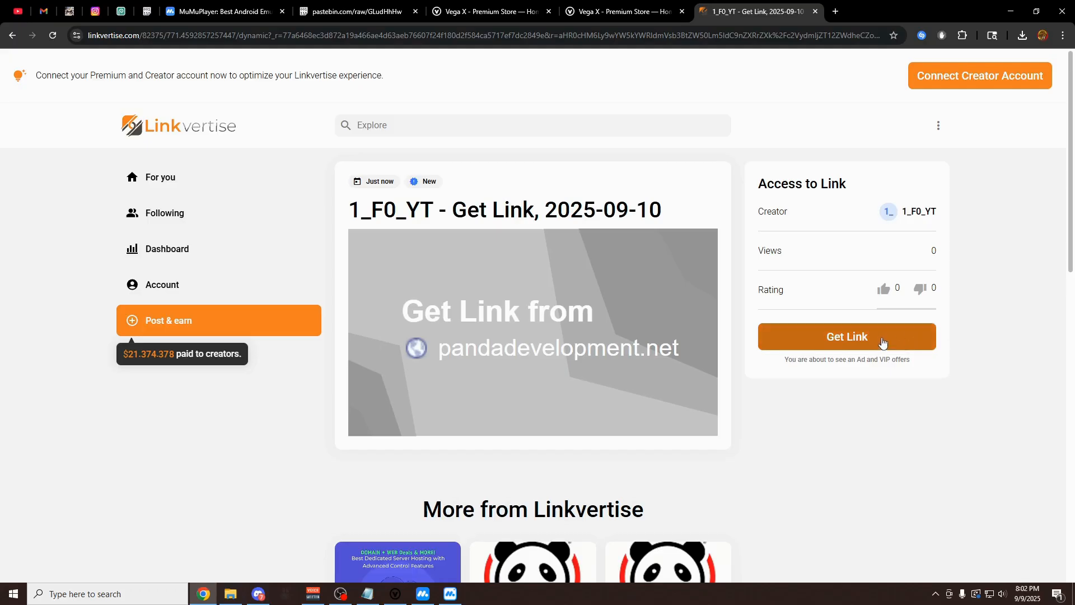
{"action": "left_click", "coordinate": [881, 342]}
{"action": "left_click", "coordinate": [582, 371]}
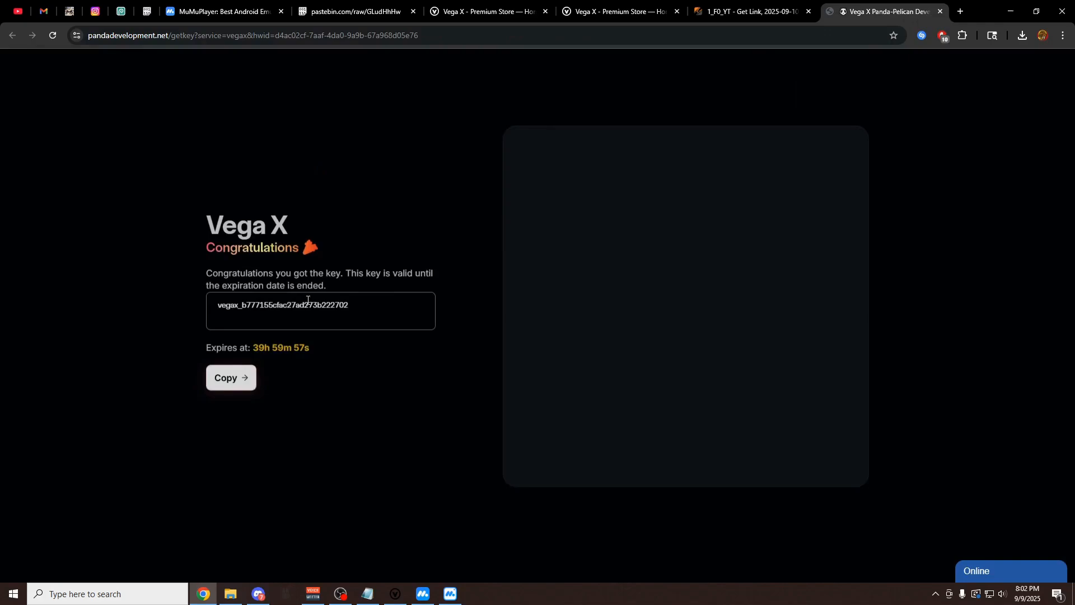
{"action": "left_click_drag", "start_coordinate": [384, 305], "coordinate": [213, 297]}
{"action": "key", "text": "ctrl+c"}
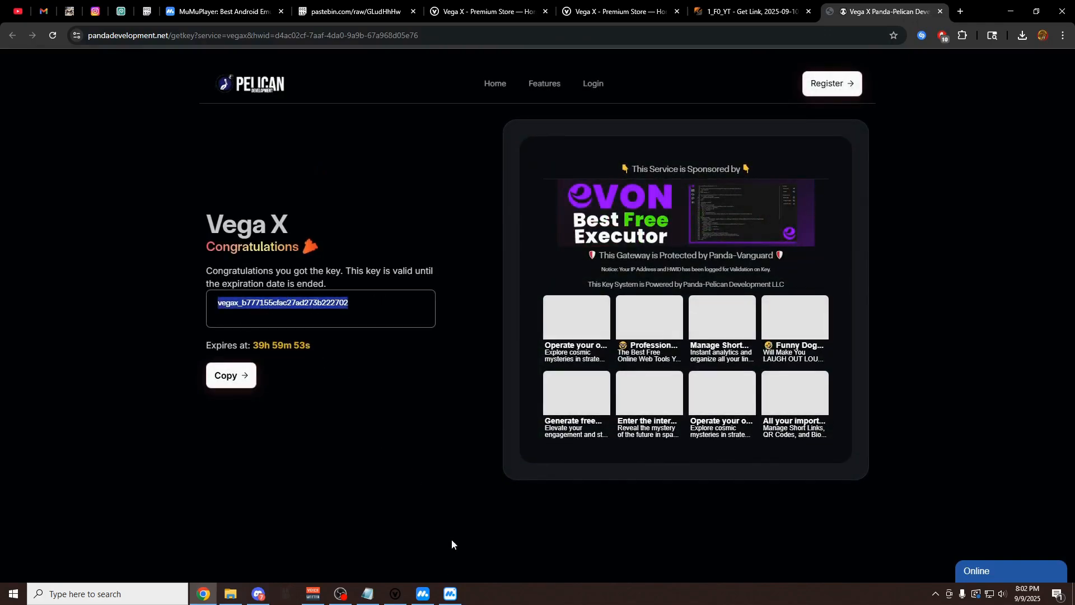
Paste the copied key into the emulator's Vega X key field and submit it with Check Key.
{"action": "left_click", "coordinate": [450, 593]}
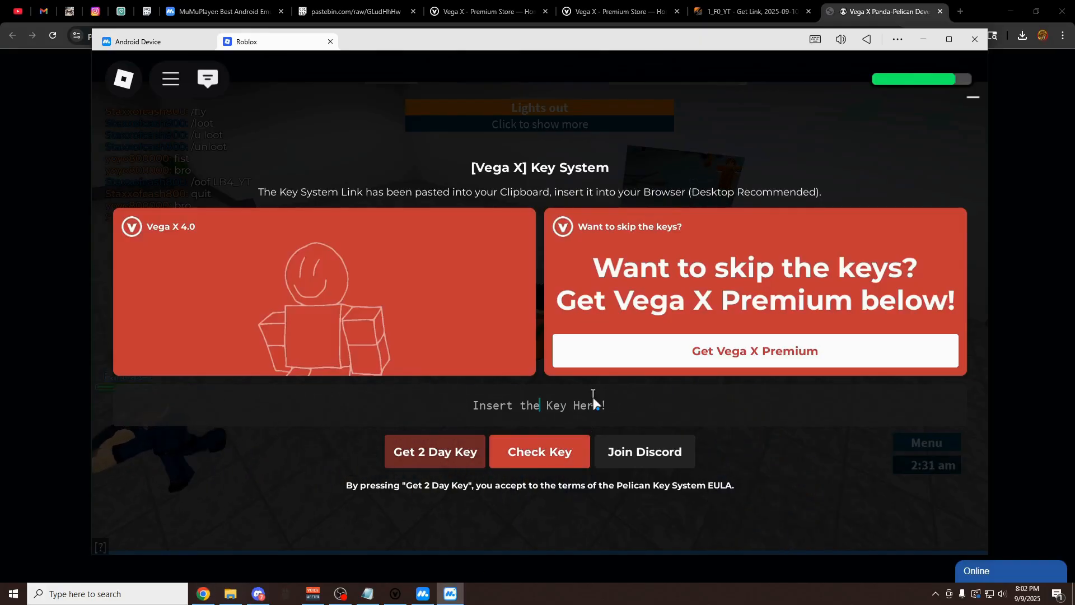
{"action": "key", "text": "ctrl+v"}
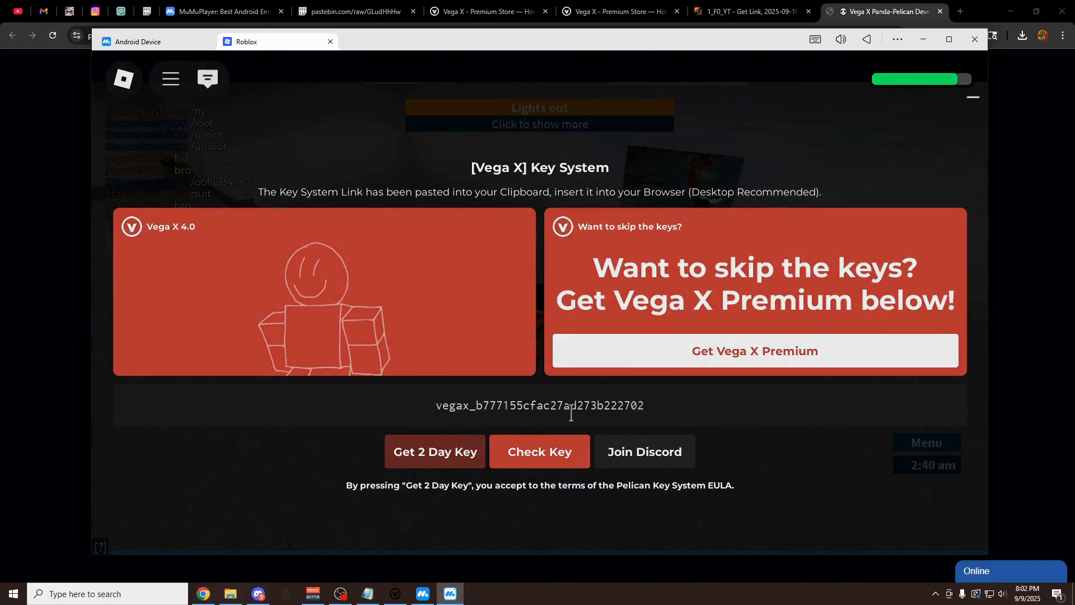
{"action": "left_click", "coordinate": [536, 454]}
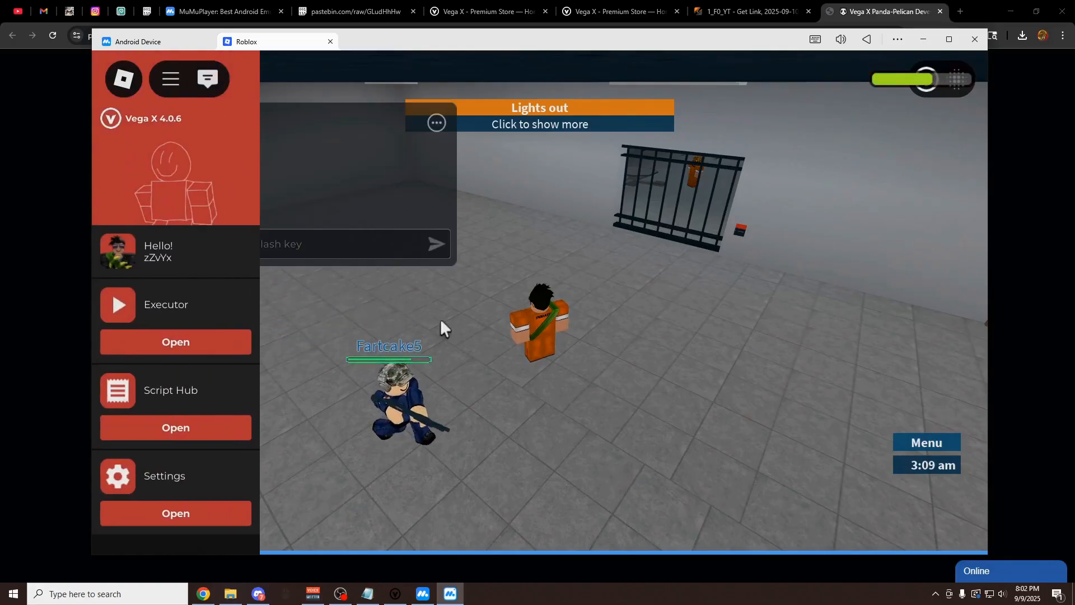
Search the Vega X Script Hub for 'infinite yield' and run the Infinite Yield script.
{"action": "left_click", "coordinate": [941, 42]}
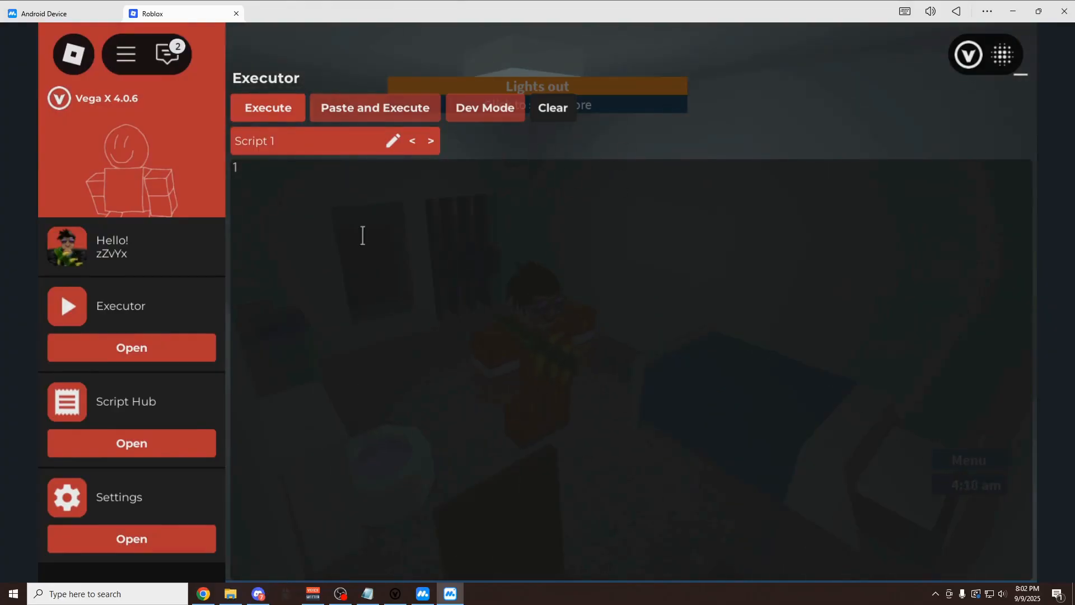
{"action": "left_click", "coordinate": [176, 438]}
{"action": "scroll", "coordinate": [490, 281], "scroll_direction": "down", "scroll_amount": 3}
{"action": "scroll", "coordinate": [493, 280], "scroll_direction": "down", "scroll_amount": 5}
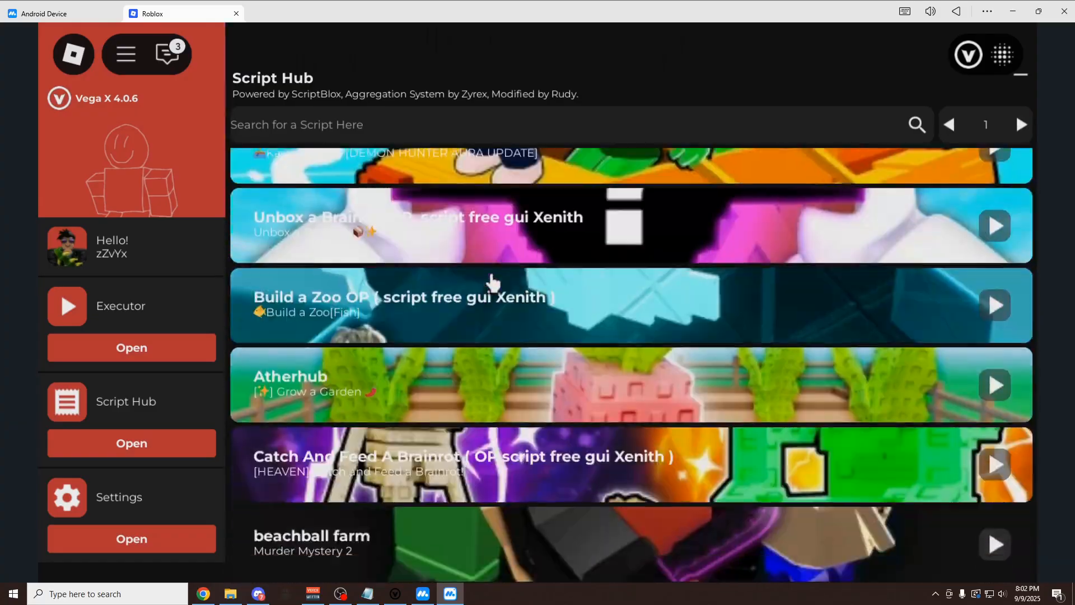
{"action": "scroll", "coordinate": [492, 280], "scroll_direction": "down", "scroll_amount": 2}
{"action": "scroll", "coordinate": [496, 282], "scroll_direction": "down", "scroll_amount": 3}
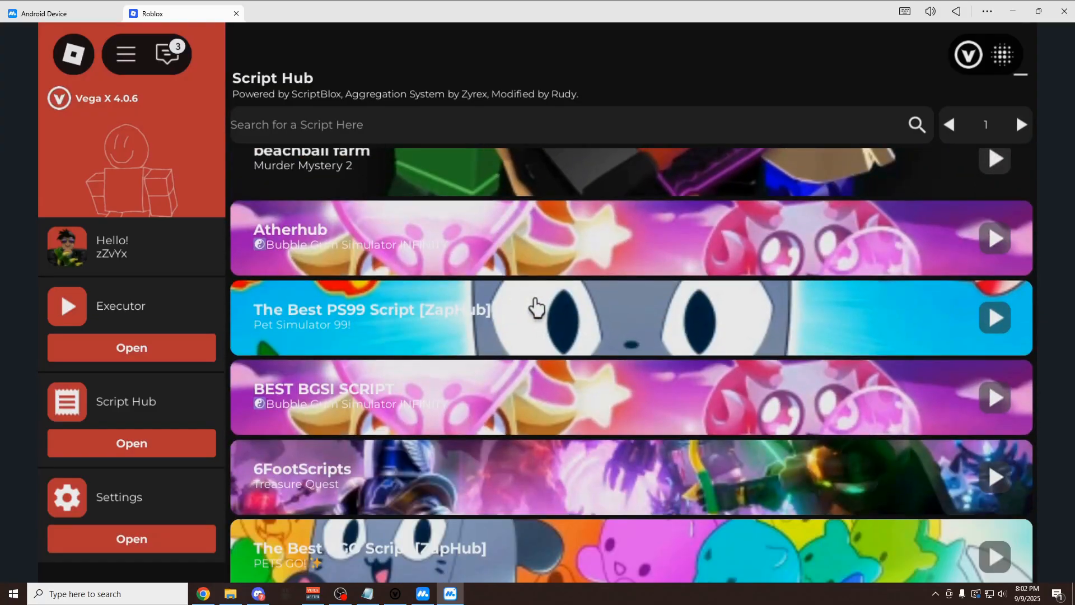
{"action": "scroll", "coordinate": [535, 308], "scroll_direction": "up", "scroll_amount": 10}
{"action": "left_click", "coordinate": [481, 125]}
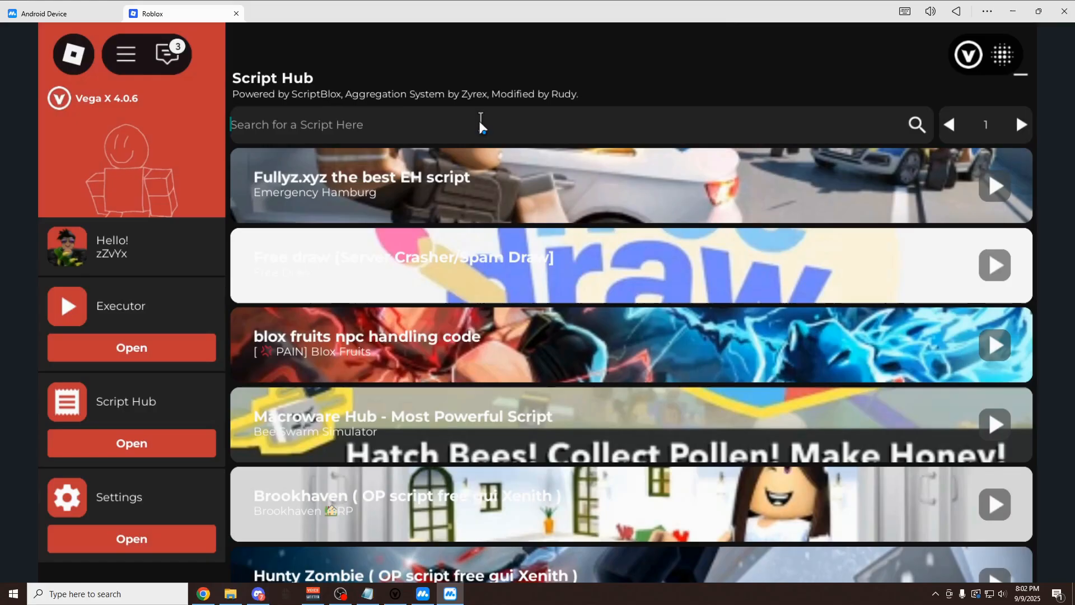
{"action": "type", "text": "infinite yield"}
{"action": "key", "text": "Return"}
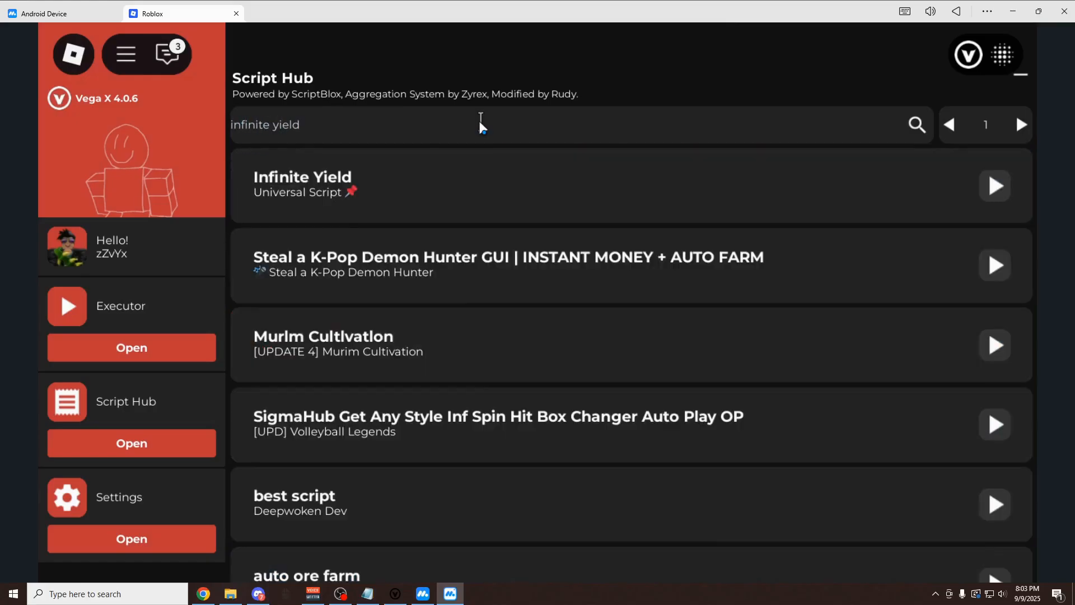
{"action": "left_click", "coordinate": [996, 187]}
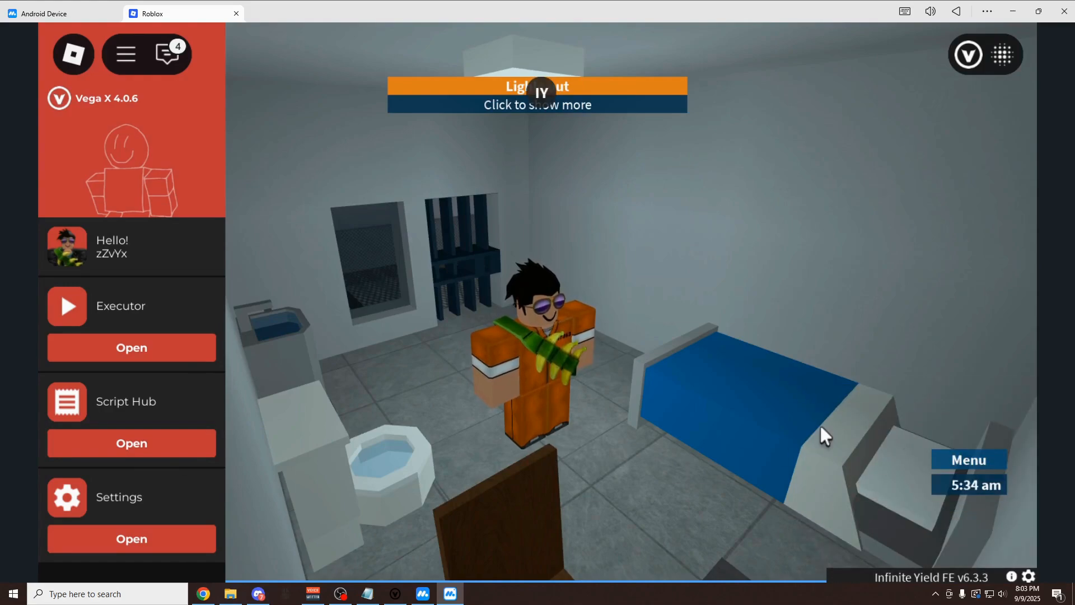
Run fly and noclip from the Infinite Yield command bar and rise above the prison roof.
{"action": "key", "text": "semicolon"}
{"action": "type", "text": "fly"}
{"action": "key", "text": "Return"}
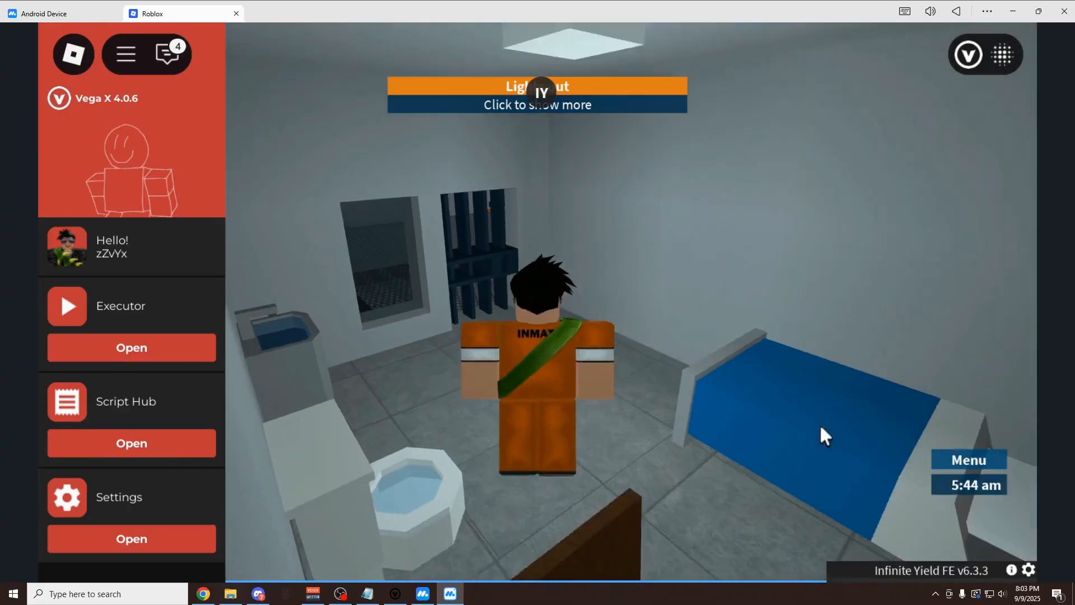
{"action": "key", "text": "semicolon"}
{"action": "type", "text": "noclip"}
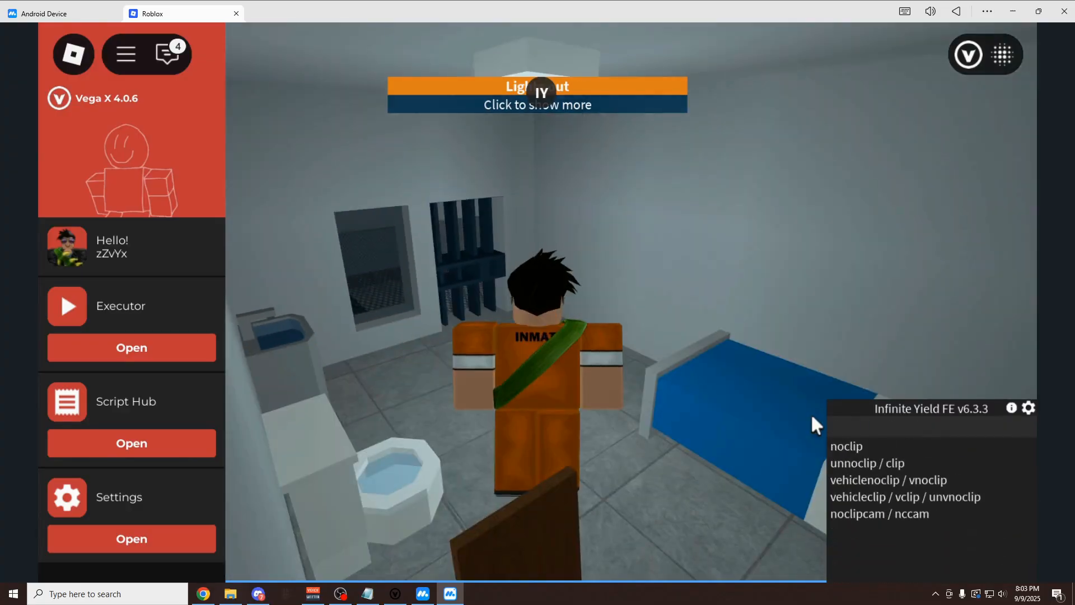
{"action": "key", "text": "Return"}
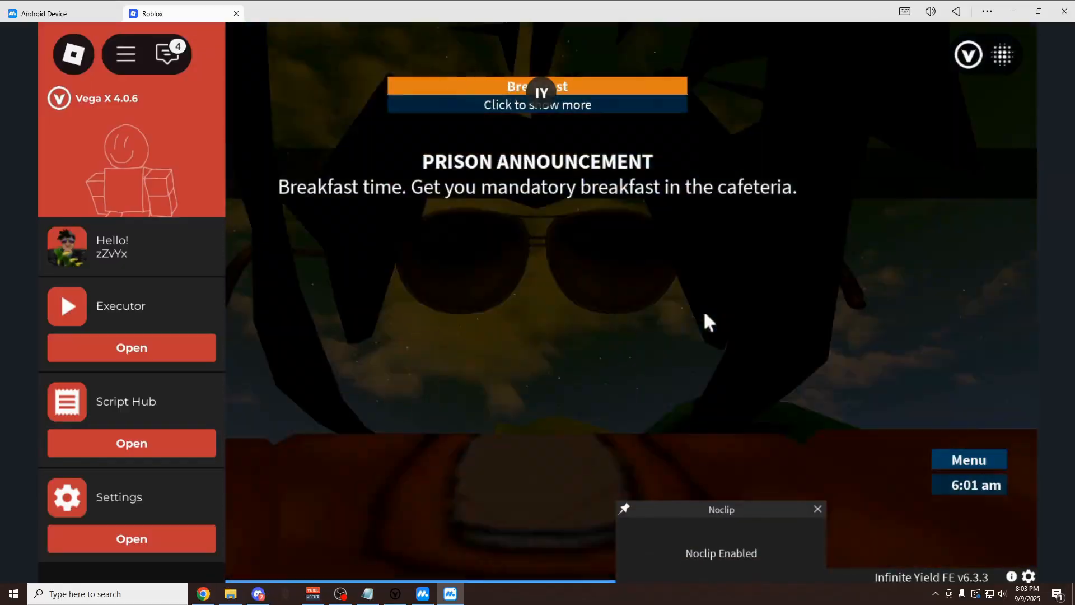
{"action": "key", "text": "e"}
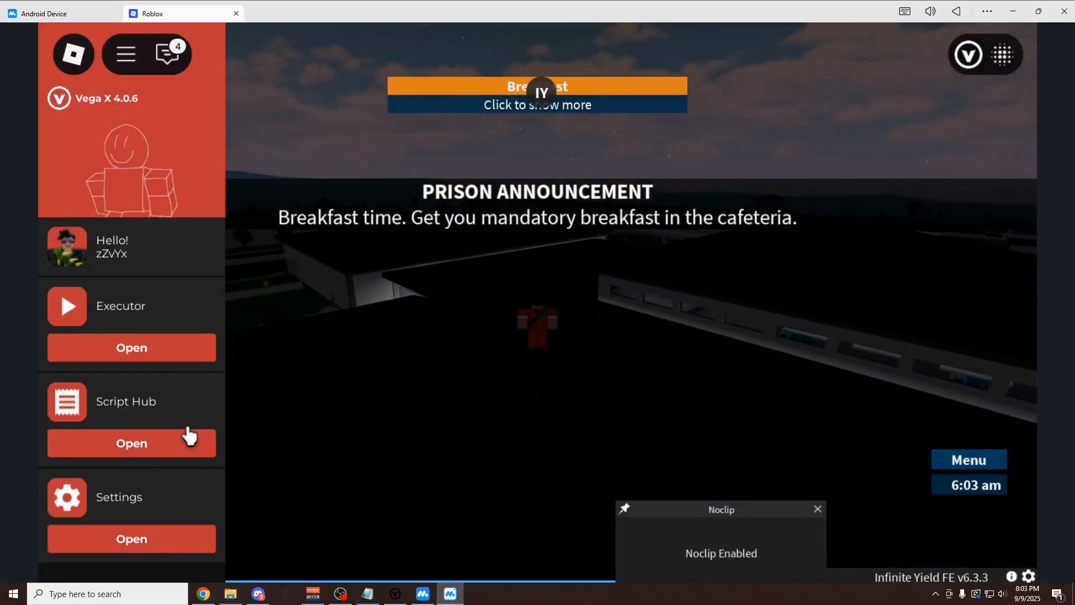
{"action": "left_click", "coordinate": [188, 435]}
{"action": "scroll", "coordinate": [487, 193], "scroll_direction": "down", "scroll_amount": 2}
{"action": "scroll", "coordinate": [517, 208], "scroll_direction": "down", "scroll_amount": 3}
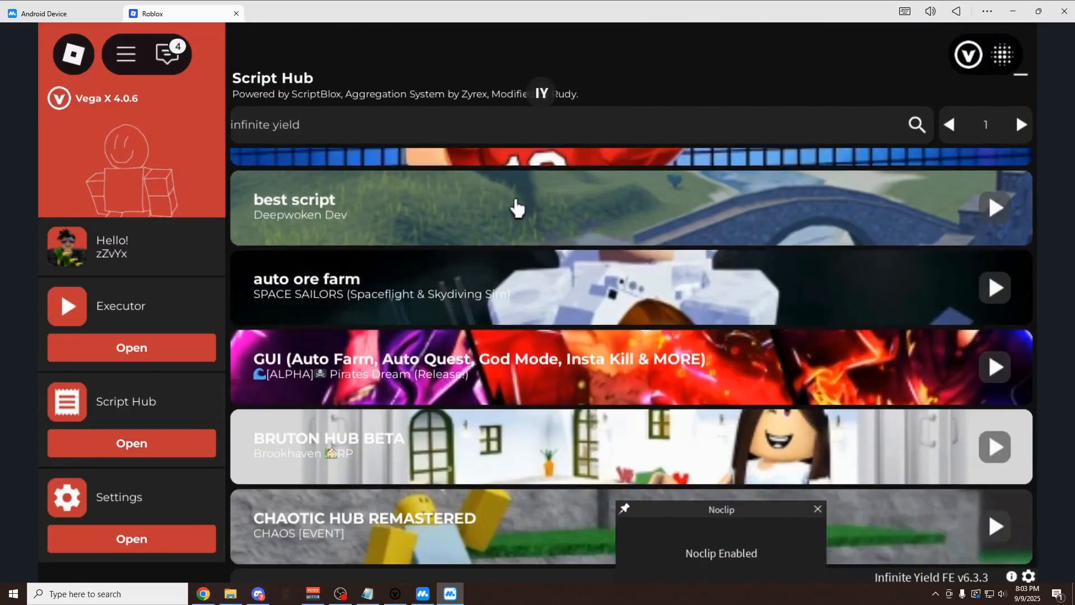
{"action": "scroll", "coordinate": [525, 210], "scroll_direction": "down", "scroll_amount": 3}
{"action": "scroll", "coordinate": [533, 217], "scroll_direction": "down", "scroll_amount": 2}
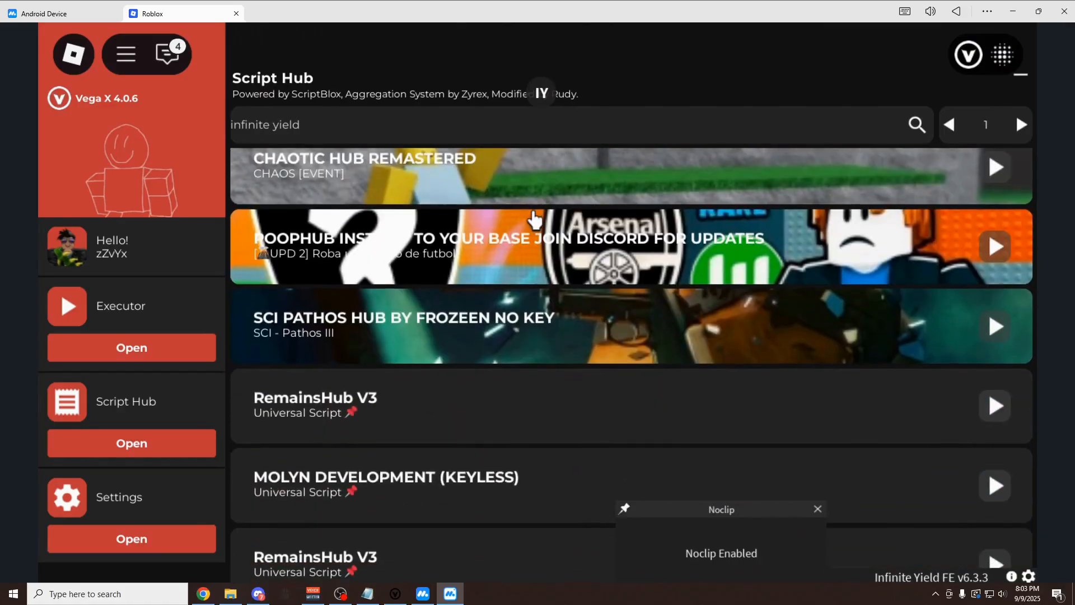
{"action": "scroll", "coordinate": [534, 218], "scroll_direction": "down", "scroll_amount": 2}
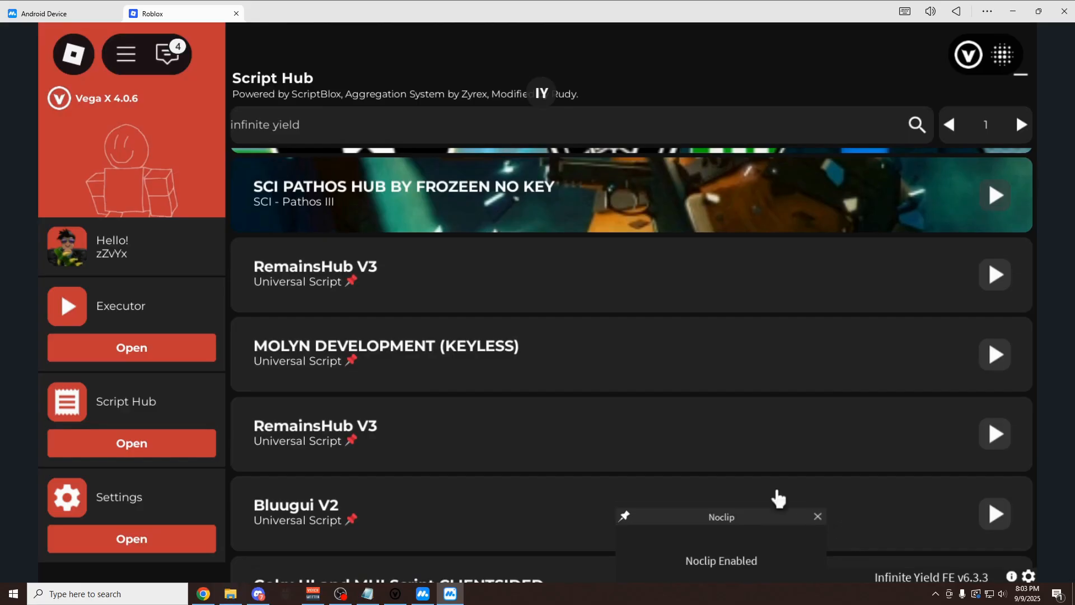
{"action": "left_click", "coordinate": [156, 445]}
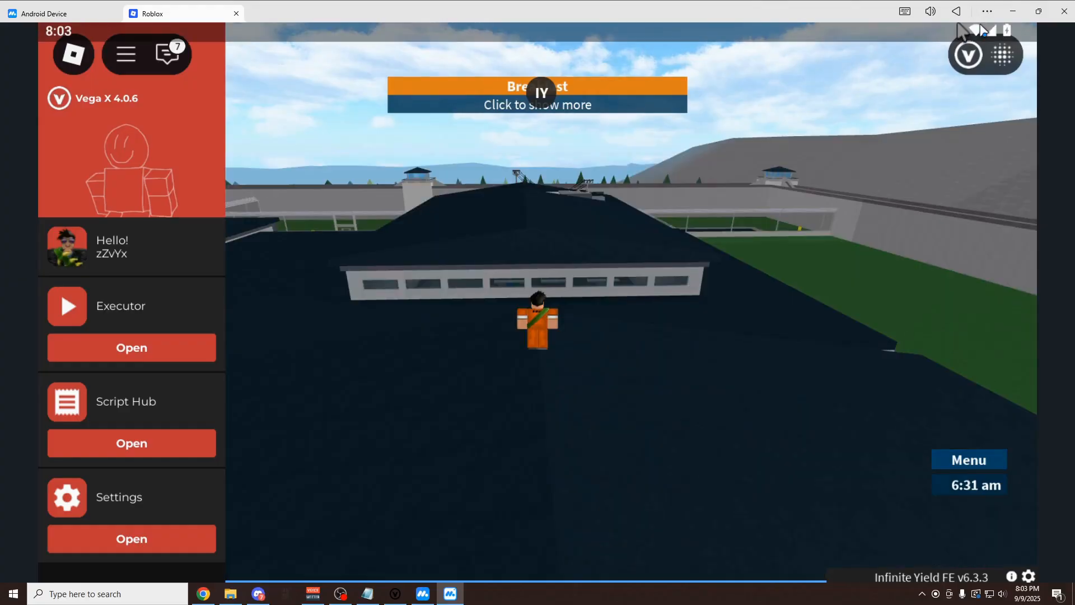
Reach the Display pane of MuMu's Device Settings from the ... menu.
{"action": "left_click", "coordinate": [987, 11]}
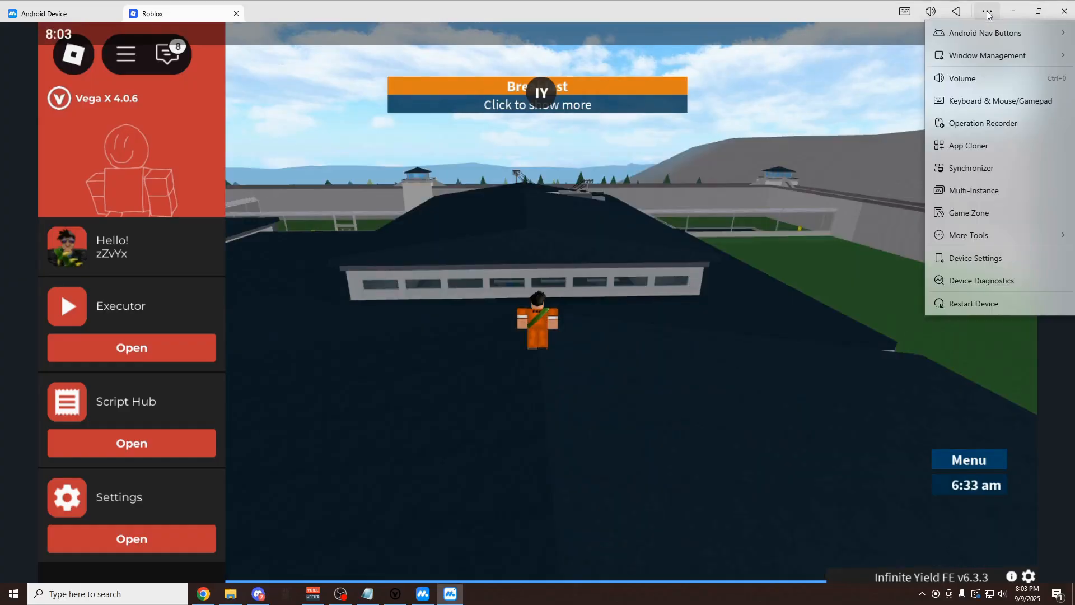
{"action": "left_click", "coordinate": [978, 261]}
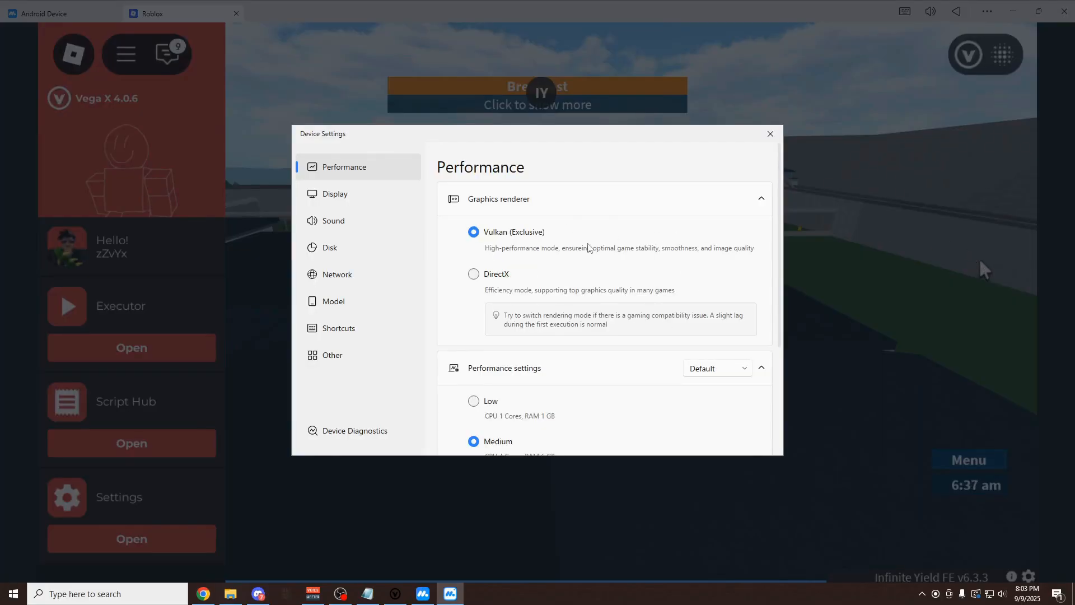
{"action": "scroll", "coordinate": [588, 246], "scroll_direction": "down", "scroll_amount": 2}
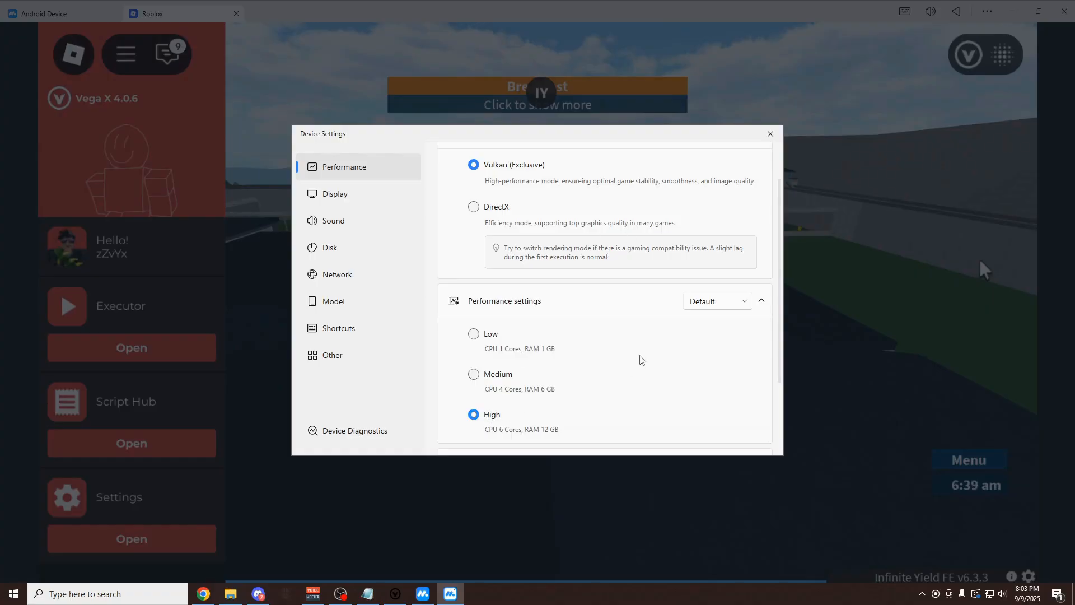
{"action": "scroll", "coordinate": [640, 360], "scroll_direction": "down", "scroll_amount": 2}
{"action": "scroll", "coordinate": [644, 356], "scroll_direction": "down", "scroll_amount": 2}
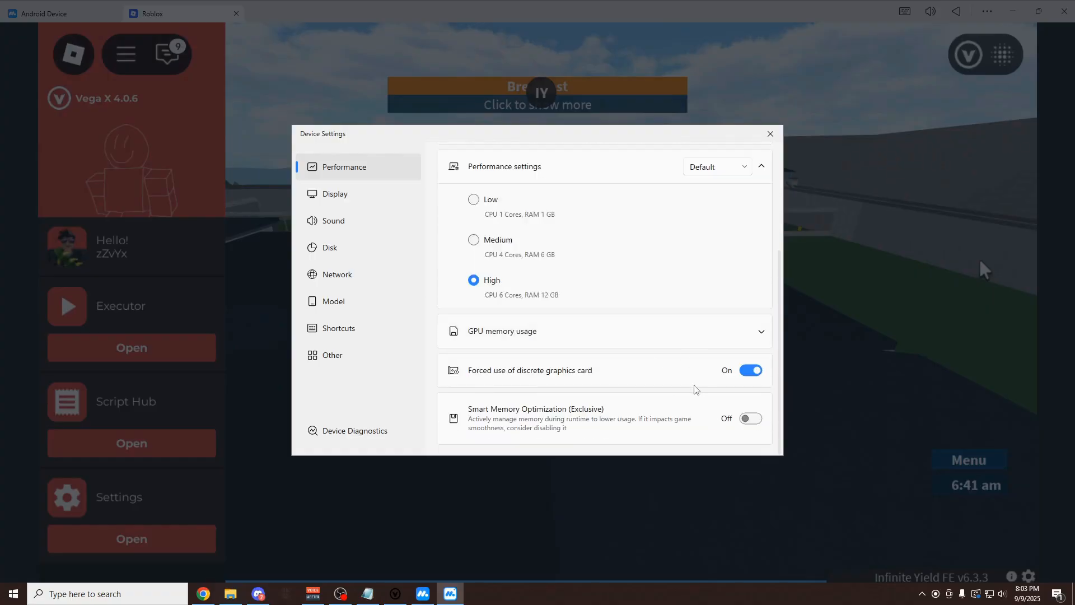
{"action": "left_click", "coordinate": [363, 200]}
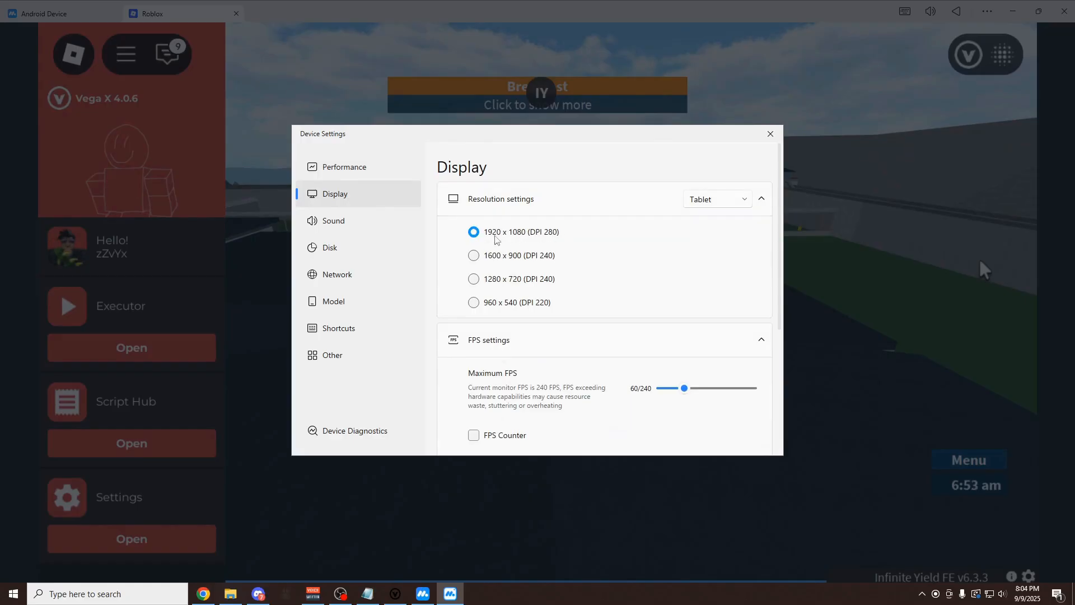
Set a custom 2560 x 1440 resolution at DPI 240 in the Display settings.
{"action": "left_click", "coordinate": [718, 199]}
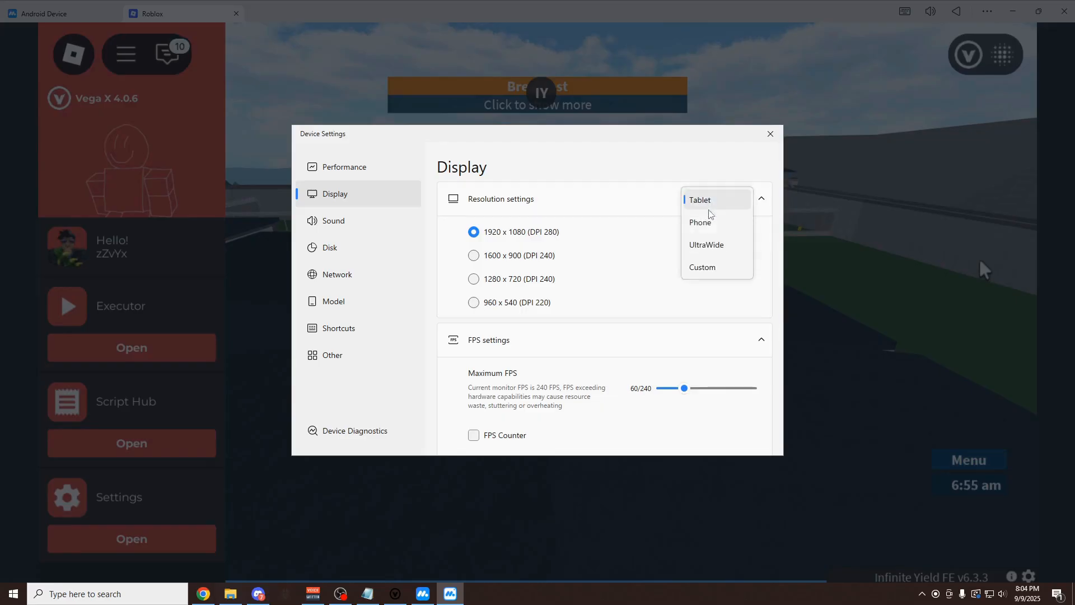
{"action": "left_click", "coordinate": [718, 268]}
{"action": "type", "text": "1440"}
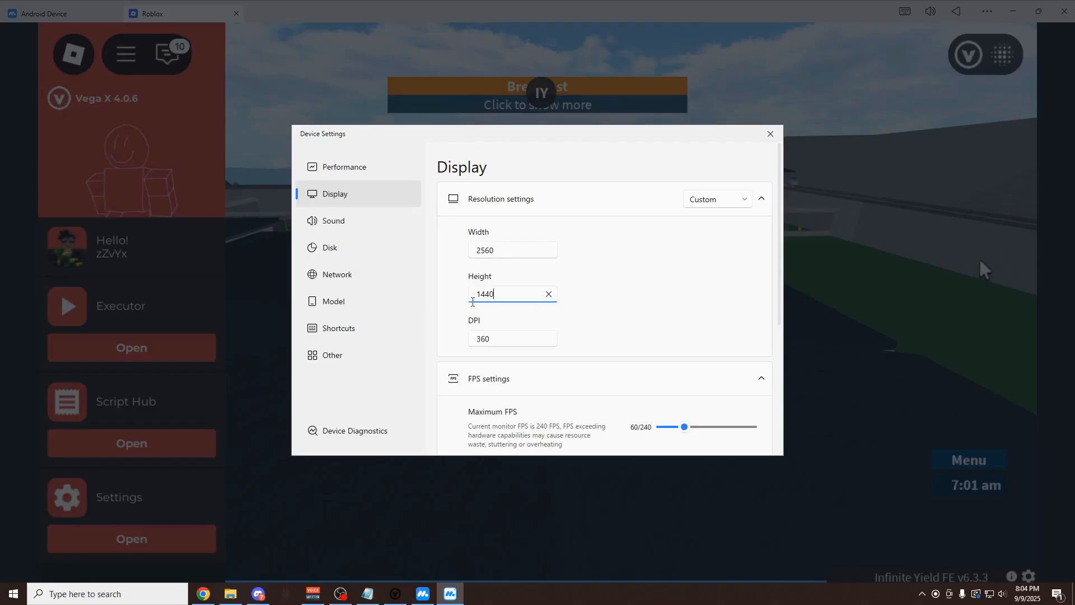
{"action": "double_click", "coordinate": [474, 338]}
{"action": "type", "text": "240"}
{"action": "scroll", "coordinate": [571, 267], "scroll_direction": "down", "scroll_amount": 2}
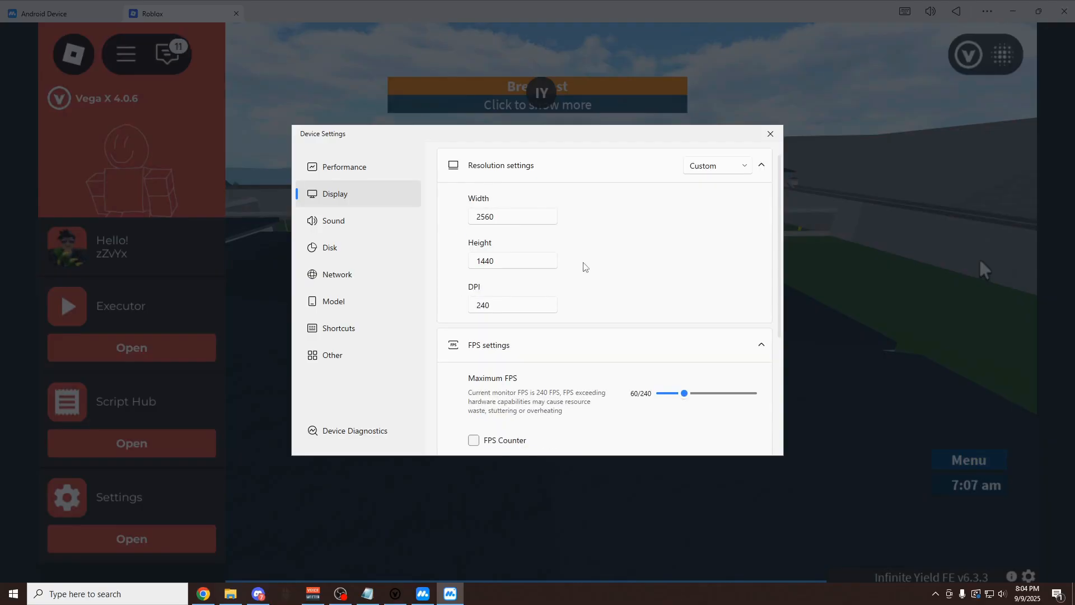
{"action": "scroll", "coordinate": [718, 343], "scroll_direction": "down", "scroll_amount": 1}
{"action": "scroll", "coordinate": [671, 351], "scroll_direction": "down", "scroll_amount": 1}
{"action": "scroll", "coordinate": [596, 332], "scroll_direction": "down", "scroll_amount": 1}
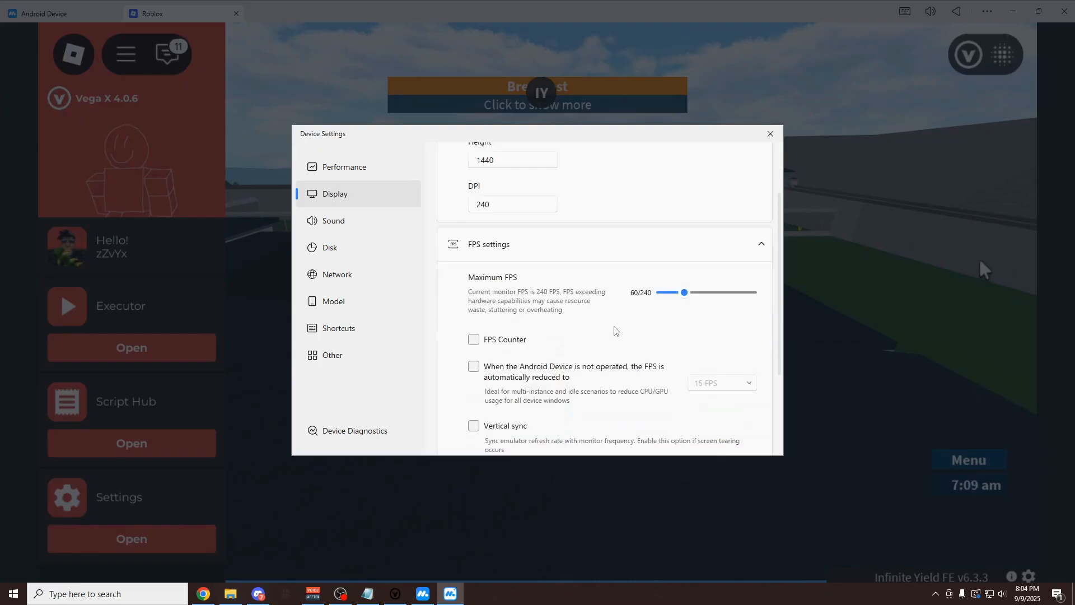
{"action": "scroll", "coordinate": [612, 333], "scroll_direction": "down", "scroll_amount": 1}
{"action": "scroll", "coordinate": [616, 329], "scroll_direction": "down", "scroll_amount": 2}
{"action": "scroll", "coordinate": [617, 330], "scroll_direction": "down", "scroll_amount": 3}
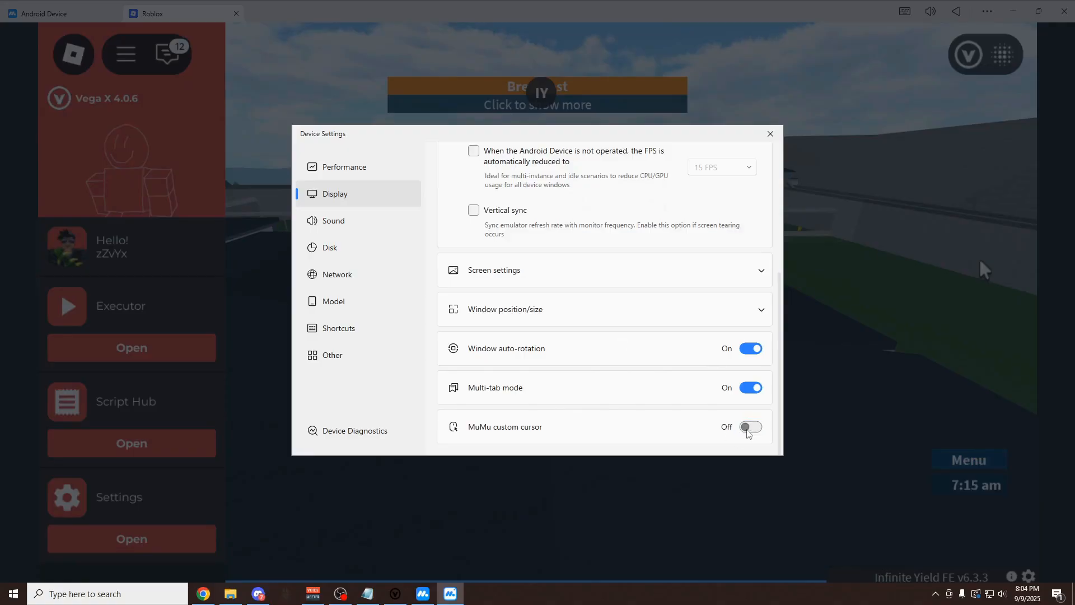
Browse the Sound, Disk, Network and Device model settings panes.
{"action": "left_click", "coordinate": [373, 223]}
{"action": "left_click", "coordinate": [373, 247]}
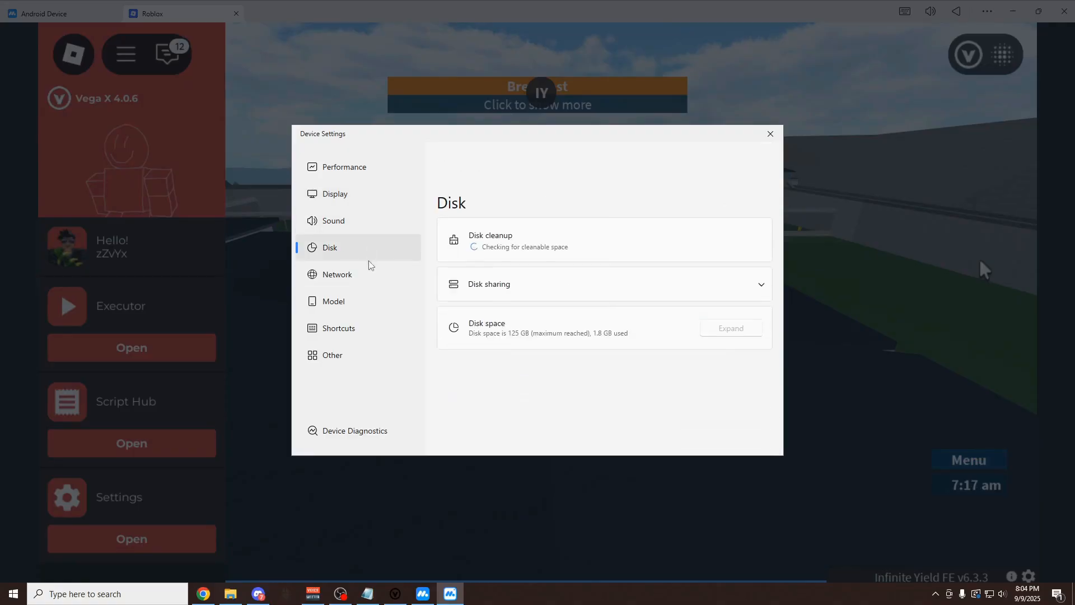
{"action": "left_click", "coordinate": [371, 273]}
{"action": "left_click", "coordinate": [368, 302]}
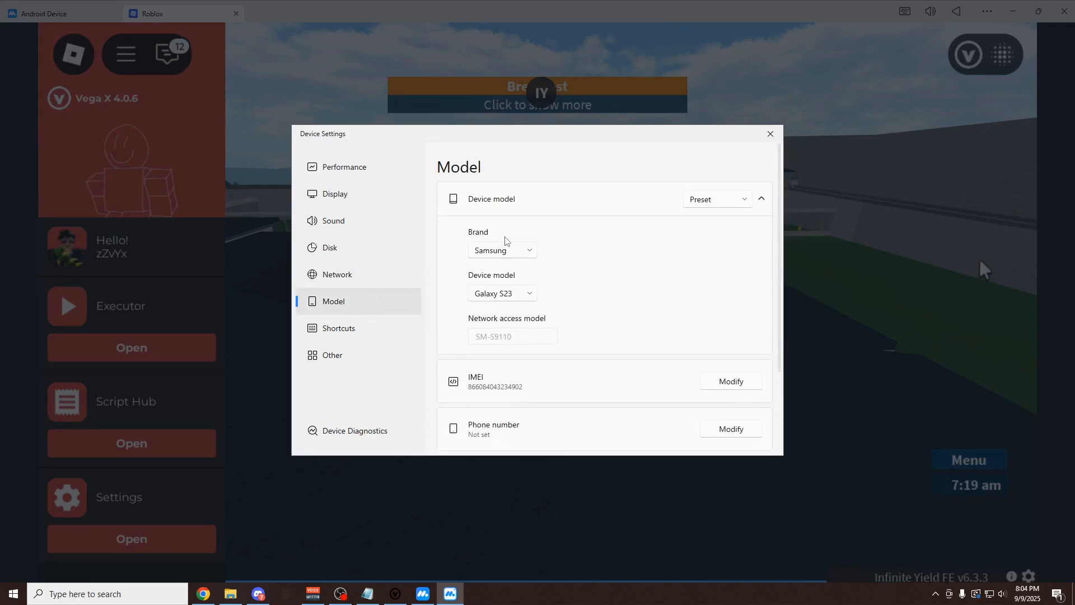
{"action": "scroll", "coordinate": [523, 305], "scroll_direction": "down", "scroll_amount": 3}
Close Device Settings, restart the emulator to apply them and go full-screen with F11.
{"action": "left_click", "coordinate": [771, 133]}
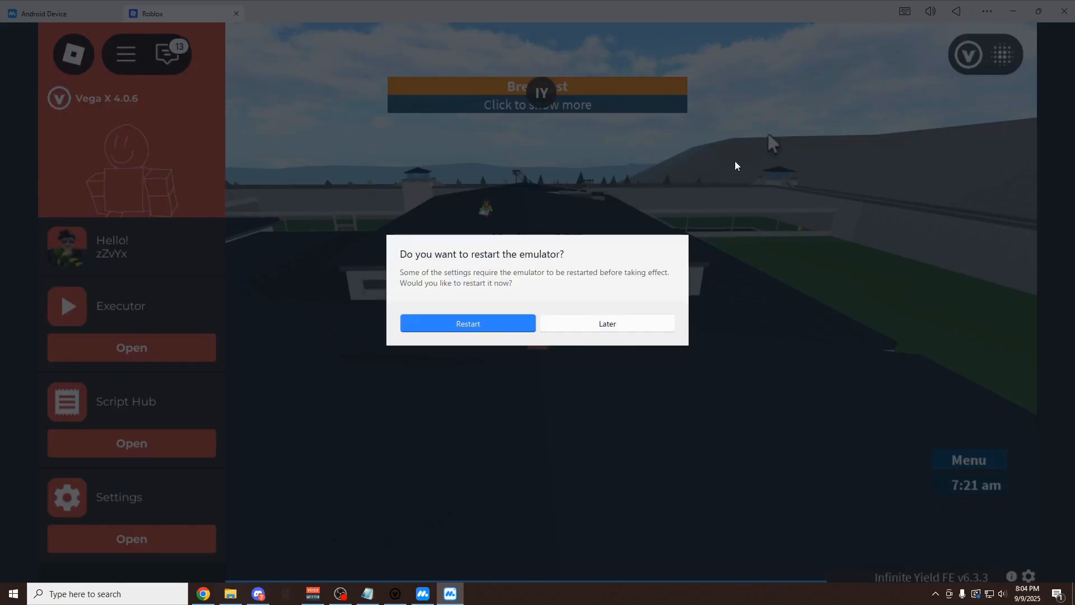
{"action": "left_click", "coordinate": [490, 324]}
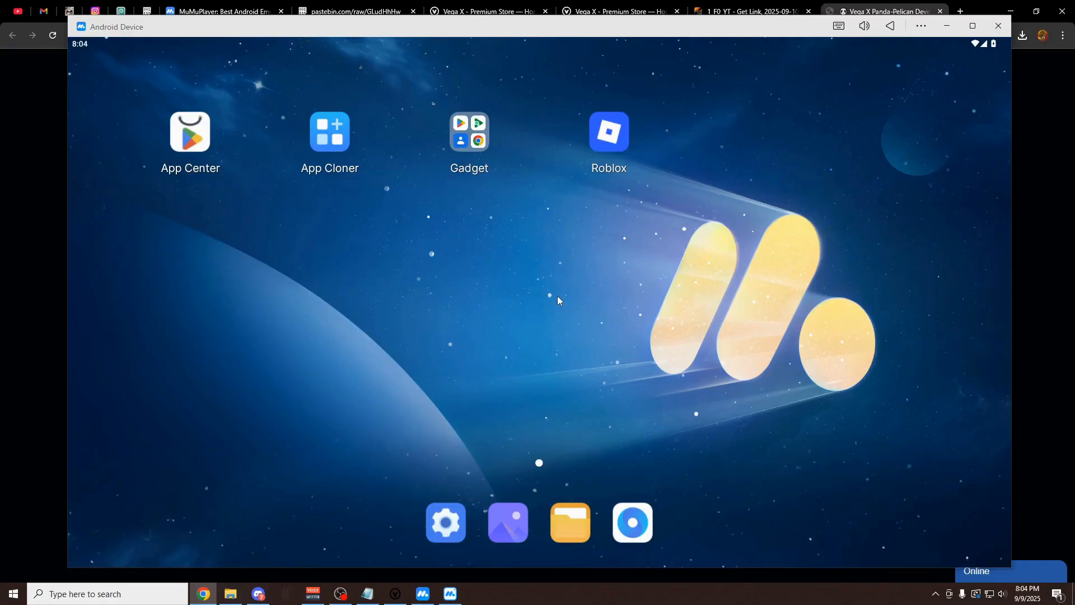
{"action": "key", "text": "F11"}
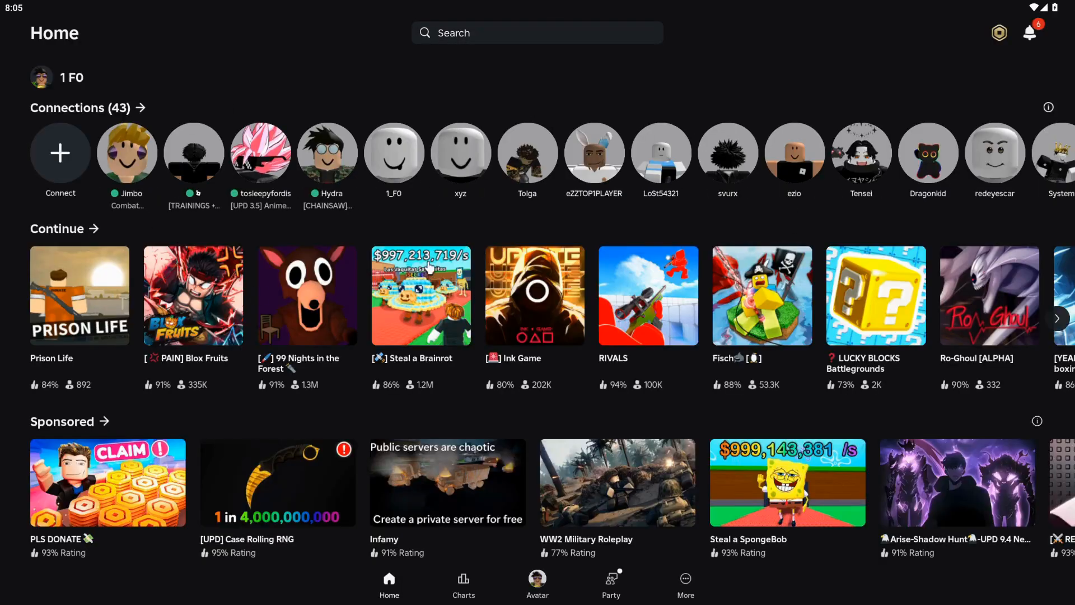
Launch Prison Life from Roblox Home and join the Prisoners team.
{"action": "left_click", "coordinate": [74, 297]}
{"action": "left_click", "coordinate": [455, 249]}
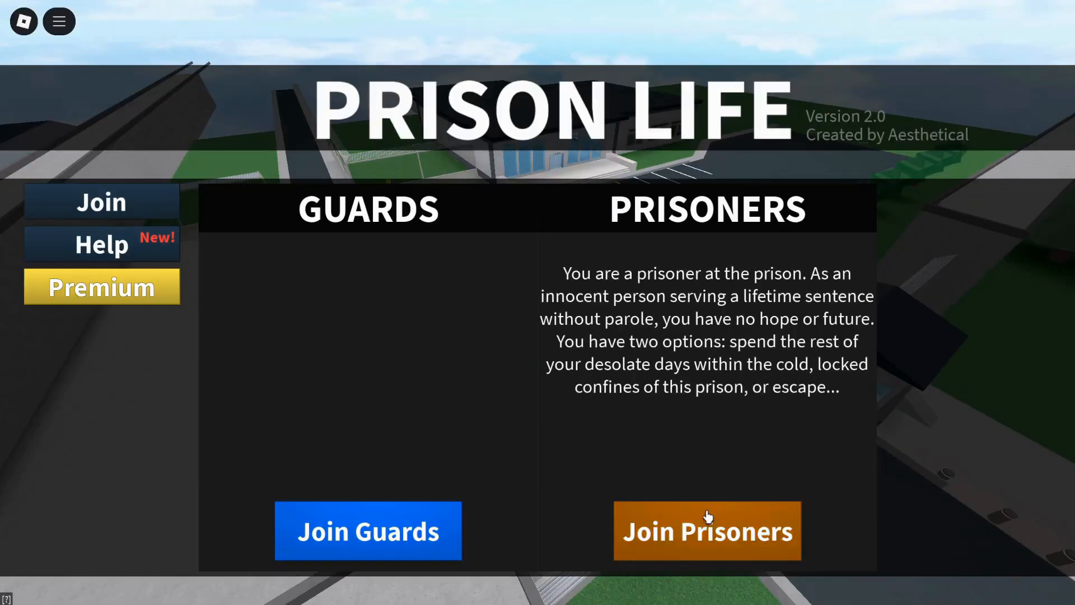
{"action": "left_click", "coordinate": [708, 529]}
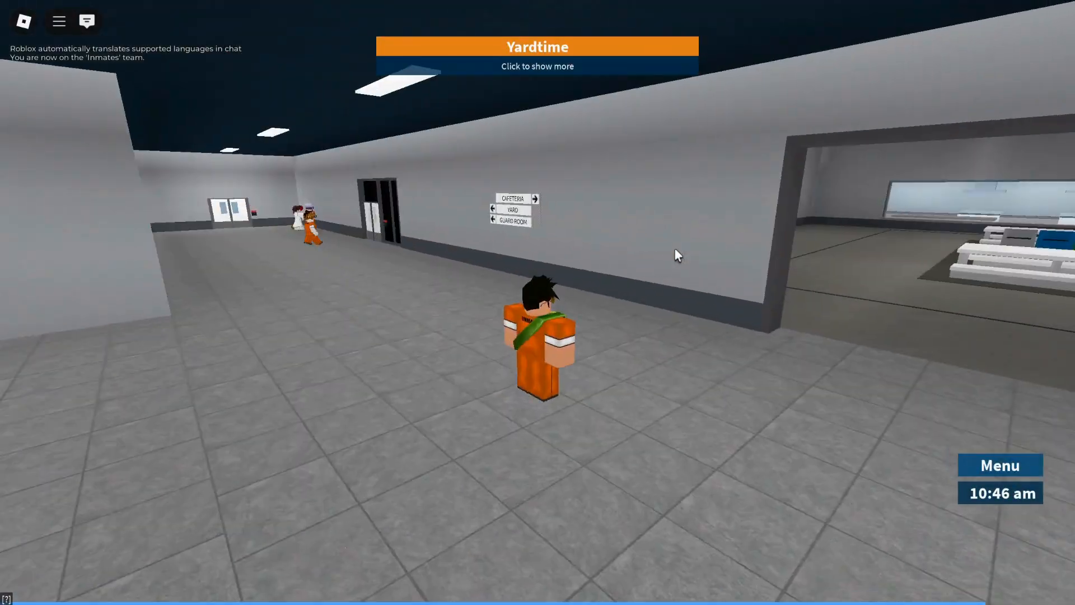
Run the inmate through the halls and cafeteria, then reposition and tap the Vega X floating button.
{"action": "key", "text": "w"}
{"action": "key", "text": "w"}
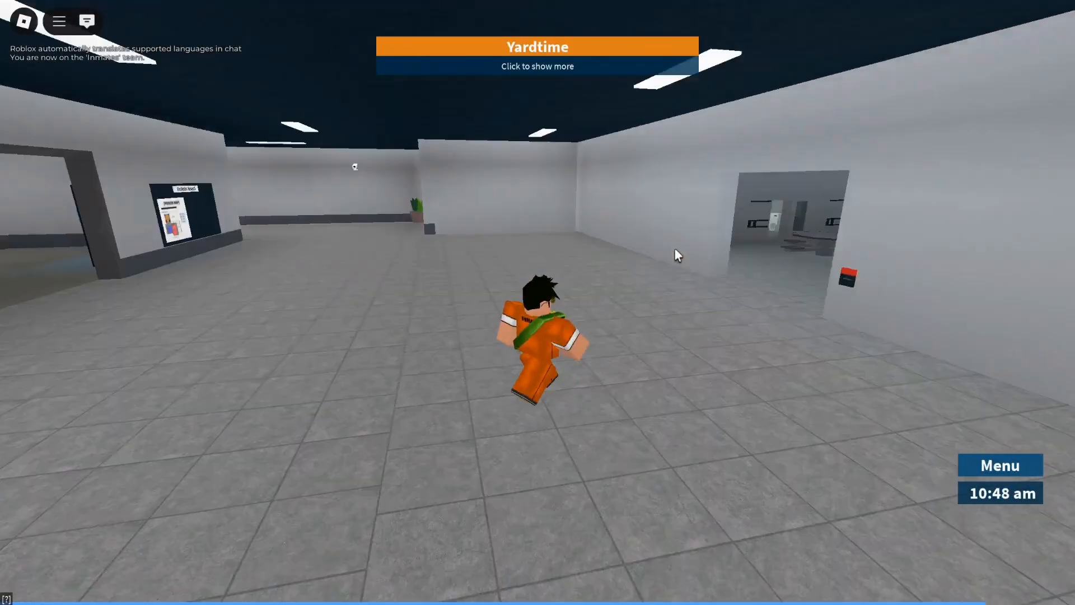
{"action": "key", "text": "w"}
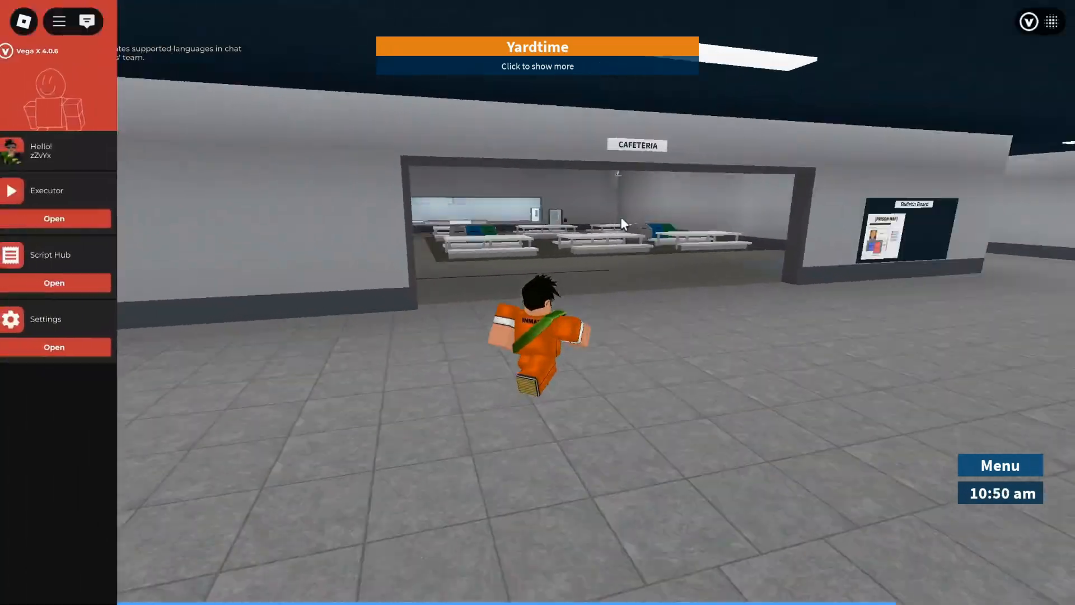
{"action": "key", "text": "w"}
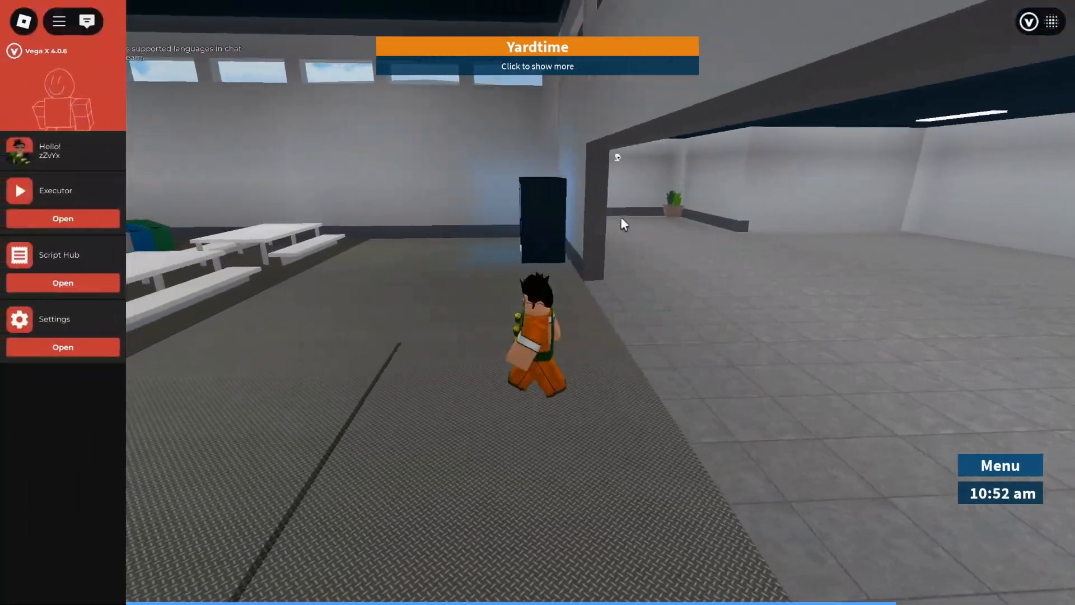
{"action": "key", "text": "w"}
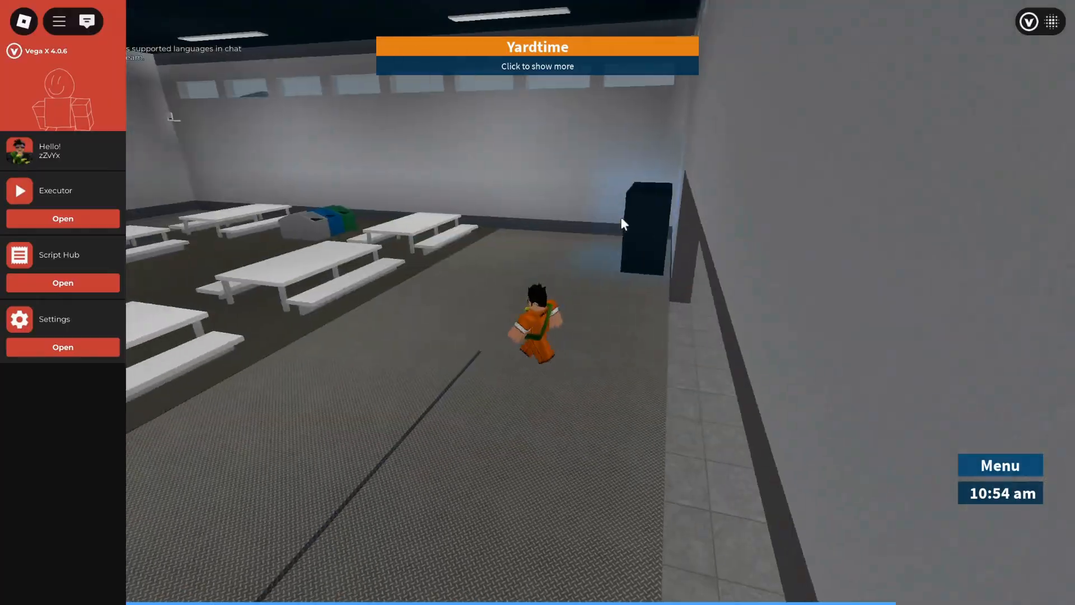
{"action": "key", "text": "w"}
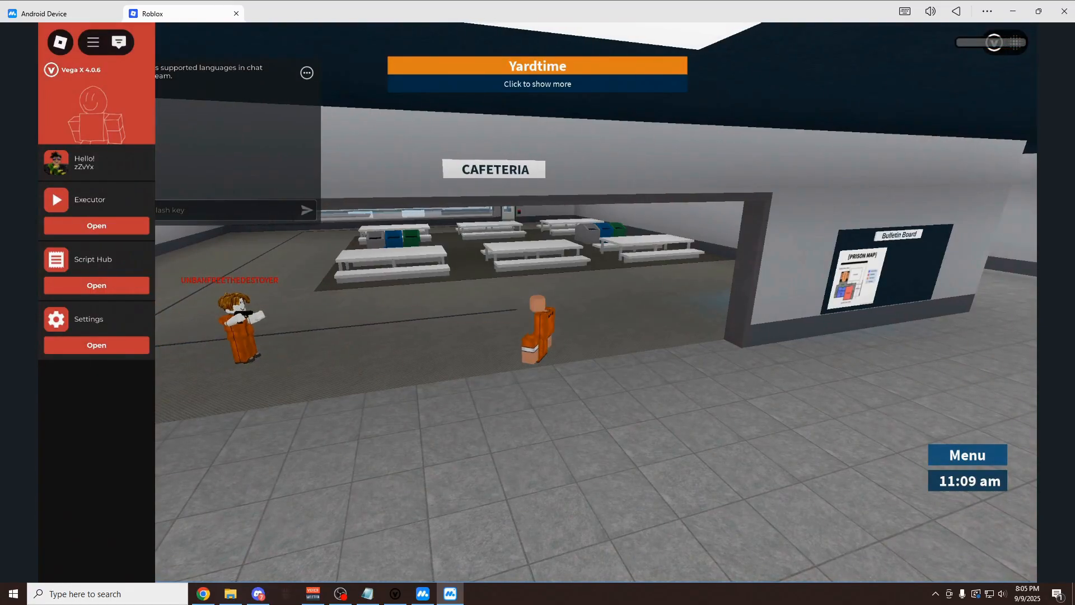
{"action": "left_click_drag", "start_coordinate": [993, 44], "coordinate": [989, 66]}
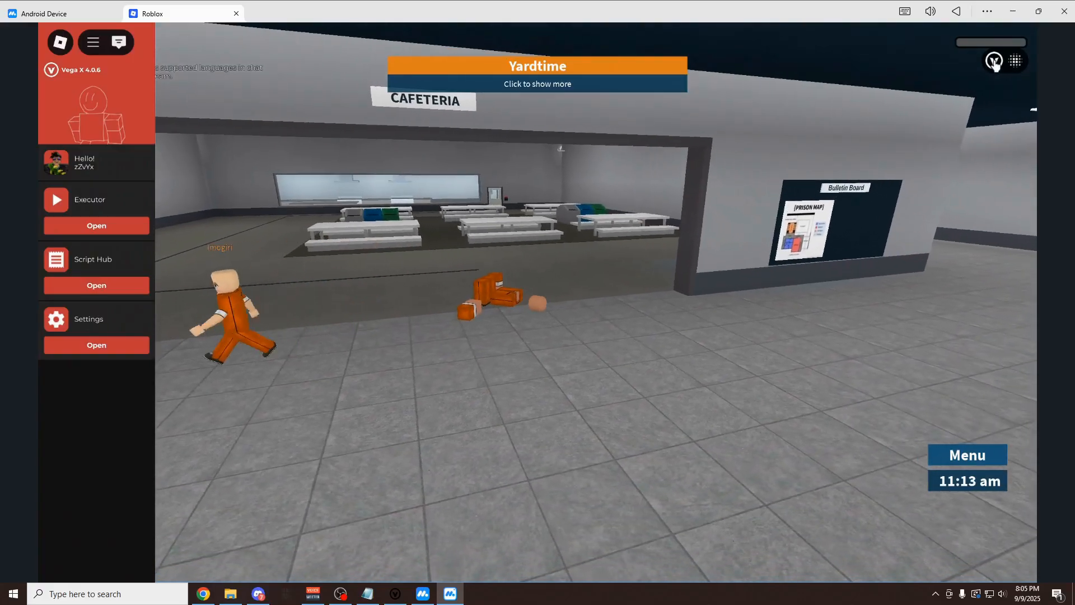
{"action": "left_click", "coordinate": [993, 61]}
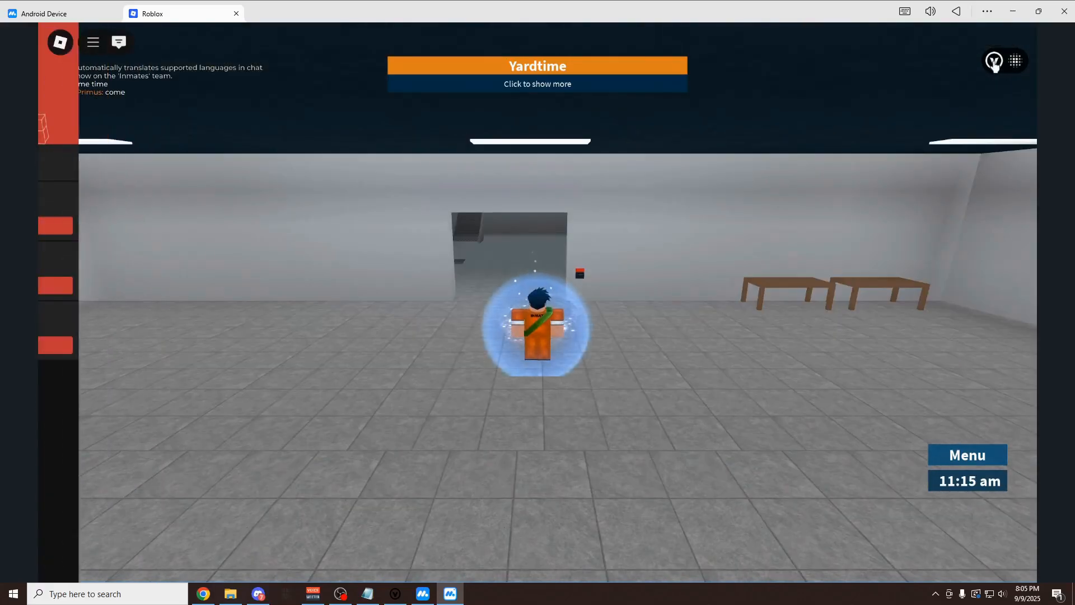
Move the Vega X executor window aside and minimize it to reveal the vegax.gg page.
{"action": "left_click", "coordinate": [108, 352]}
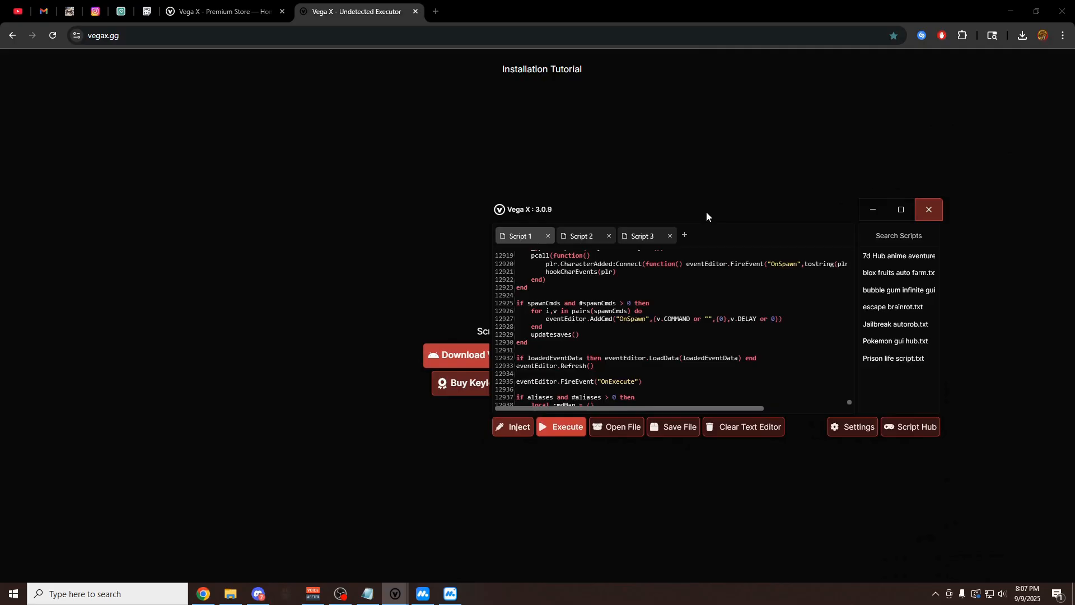
{"action": "left_click_drag", "start_coordinate": [717, 208], "coordinate": [752, 223]}
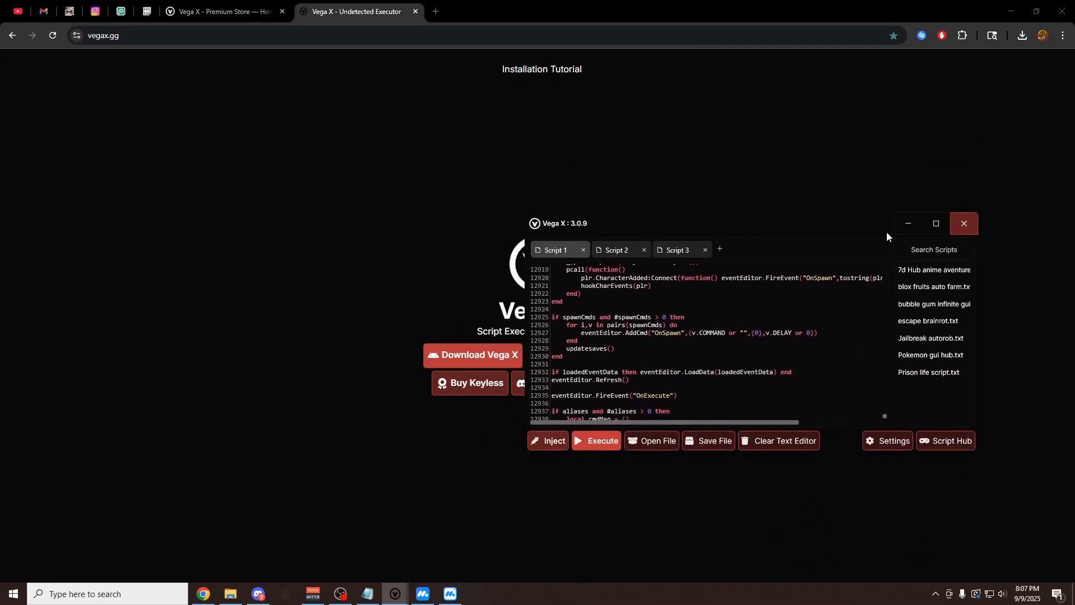
{"action": "left_click", "coordinate": [908, 225]}
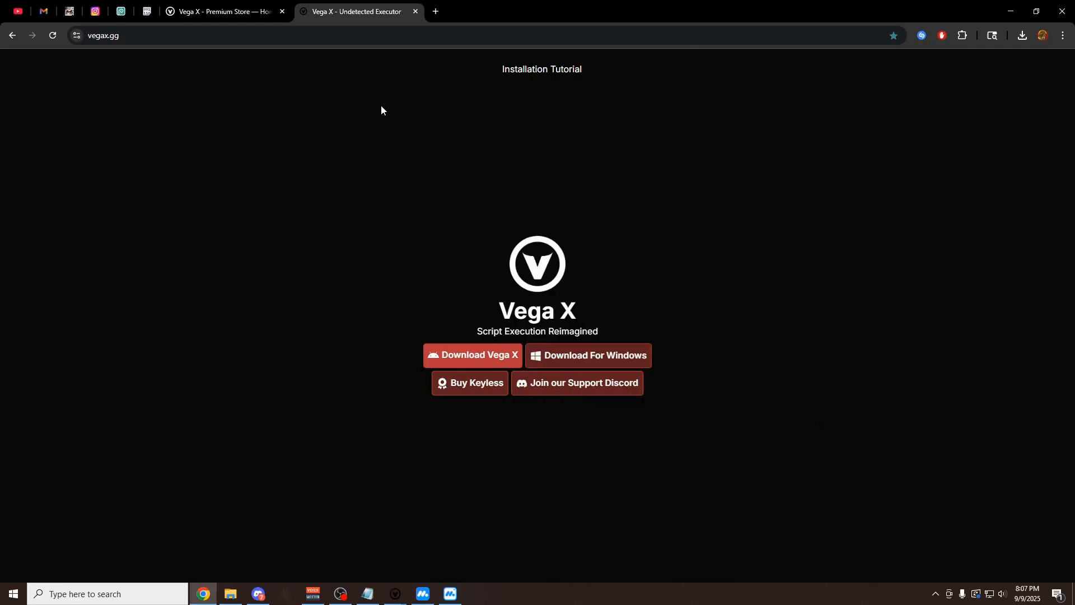
Start the Vega X Windows download via Download Now and Continue, then view Chrome's download history.
{"action": "left_click", "coordinate": [606, 357]}
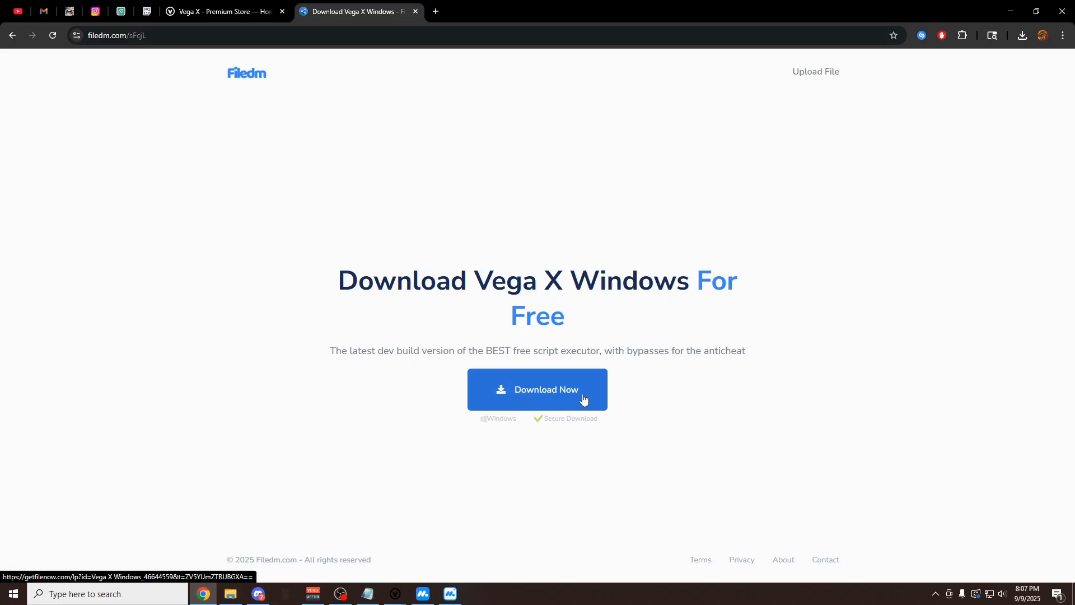
{"action": "left_click", "coordinate": [545, 408]}
{"action": "left_click", "coordinate": [552, 267]}
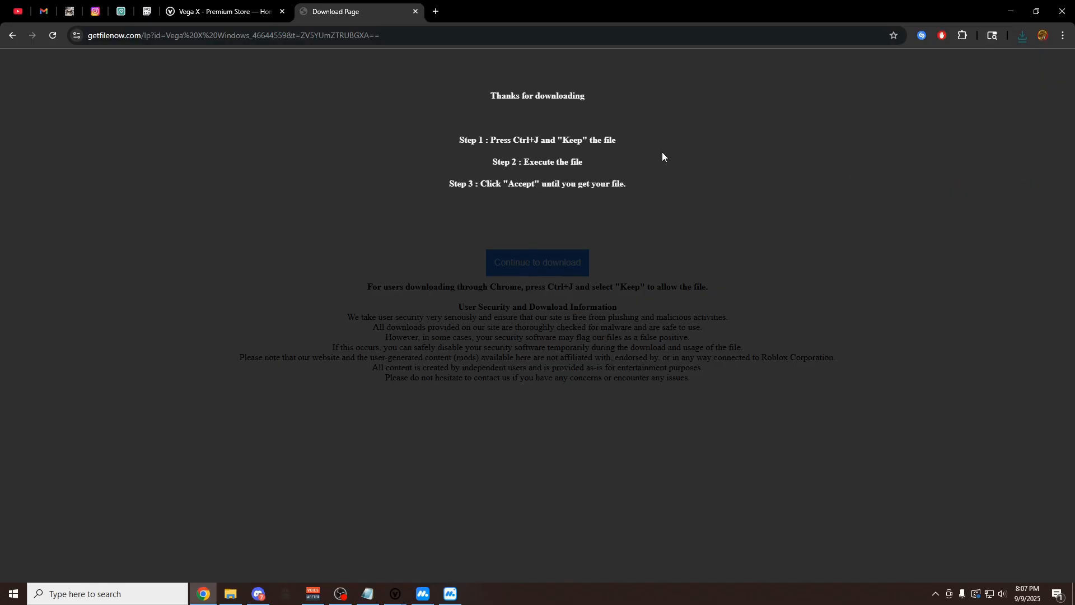
{"action": "key", "text": "ctrl+j"}
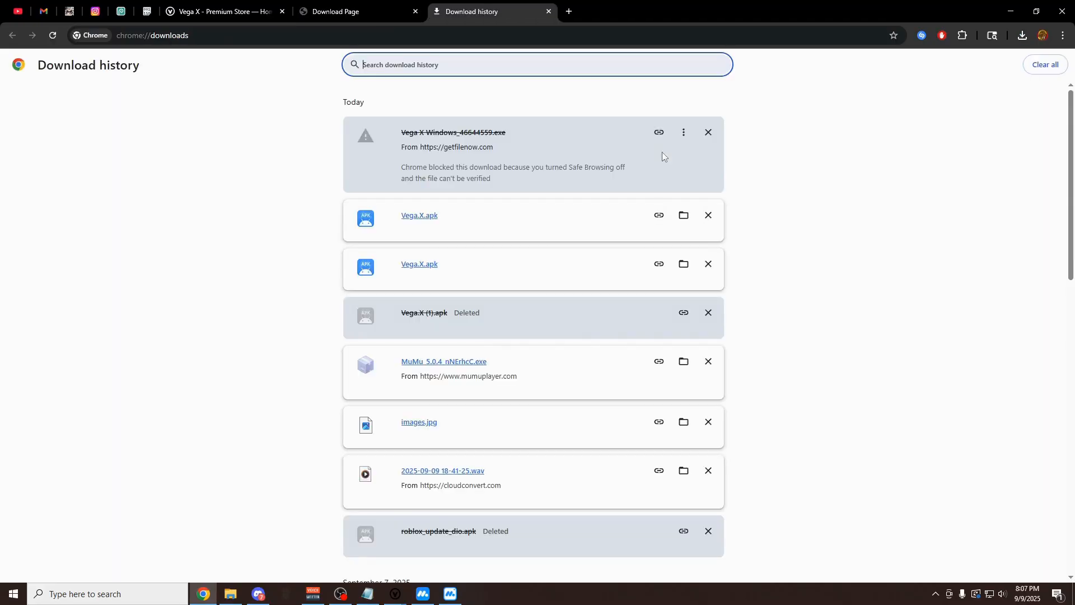
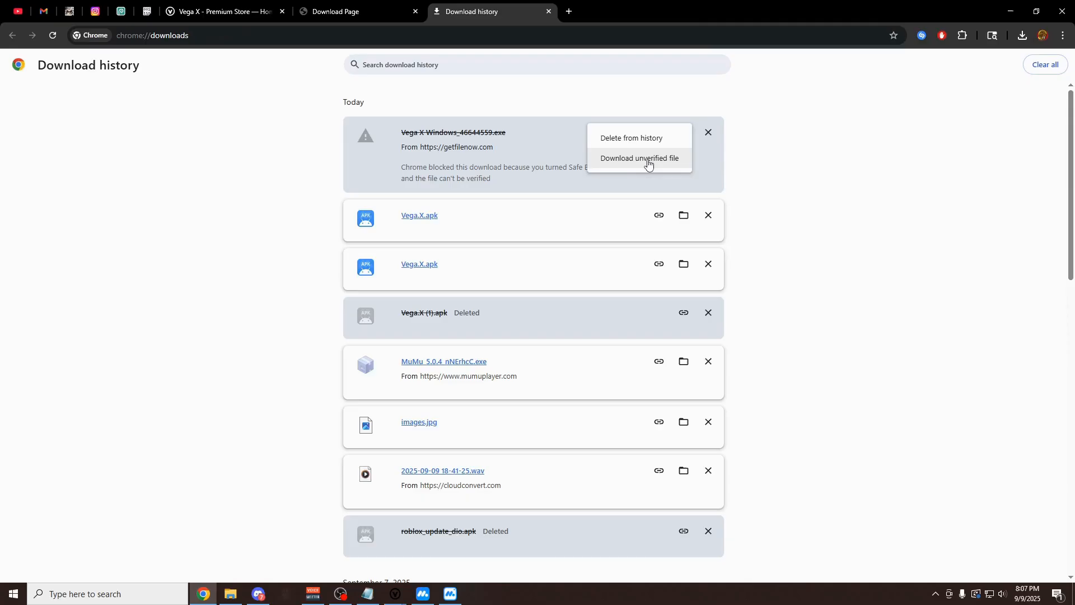
Keep the blocked Vega X exe download and run it past the SmartScreen 'Run anyway' warning.
{"action": "left_click", "coordinate": [647, 162]}
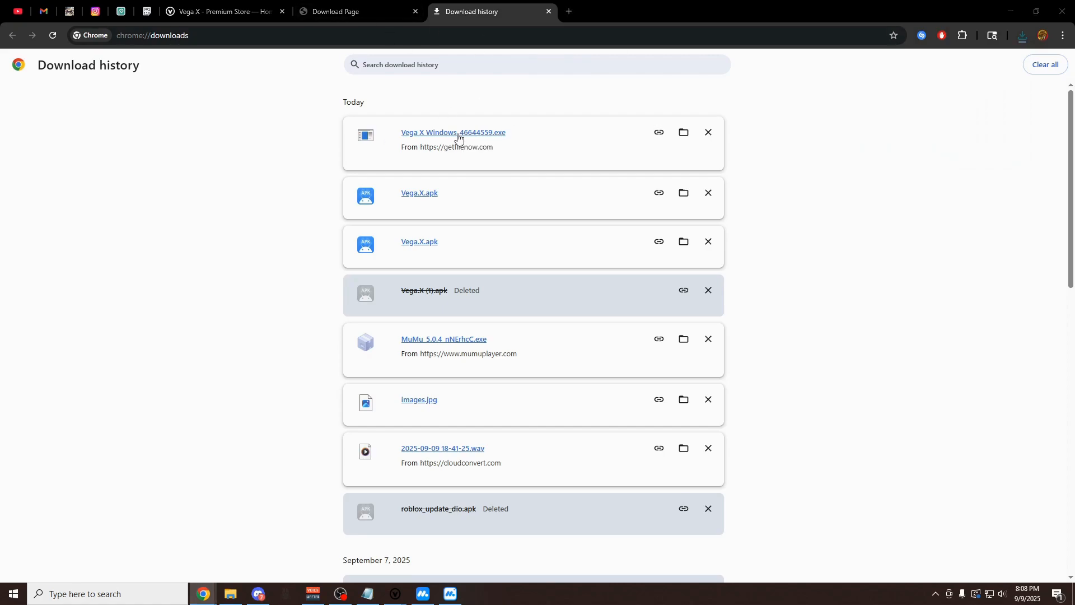
{"action": "left_click", "coordinate": [458, 132]}
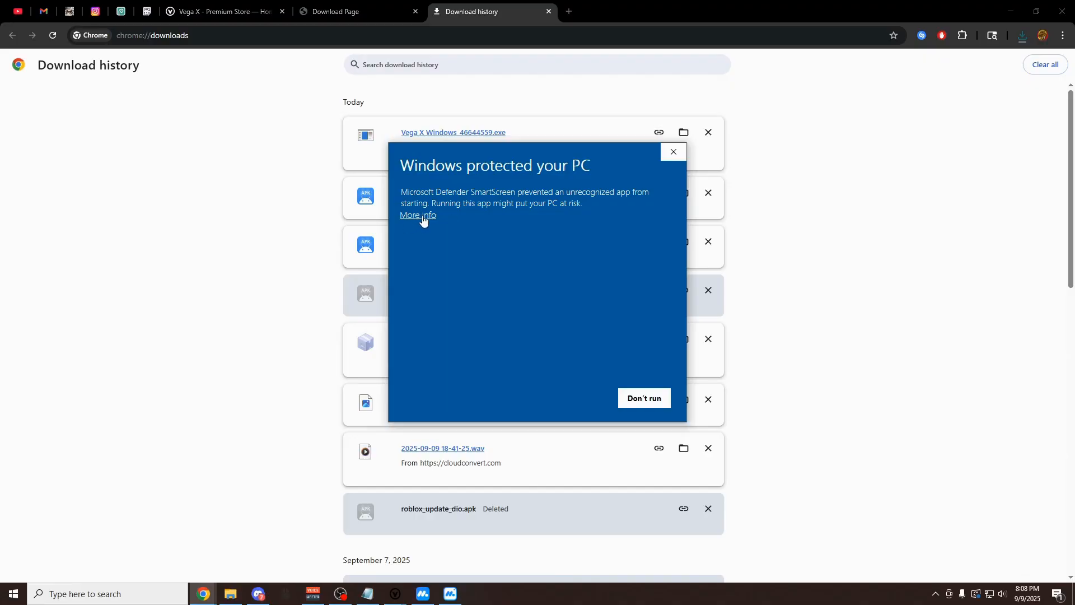
{"action": "left_click", "coordinate": [420, 216]}
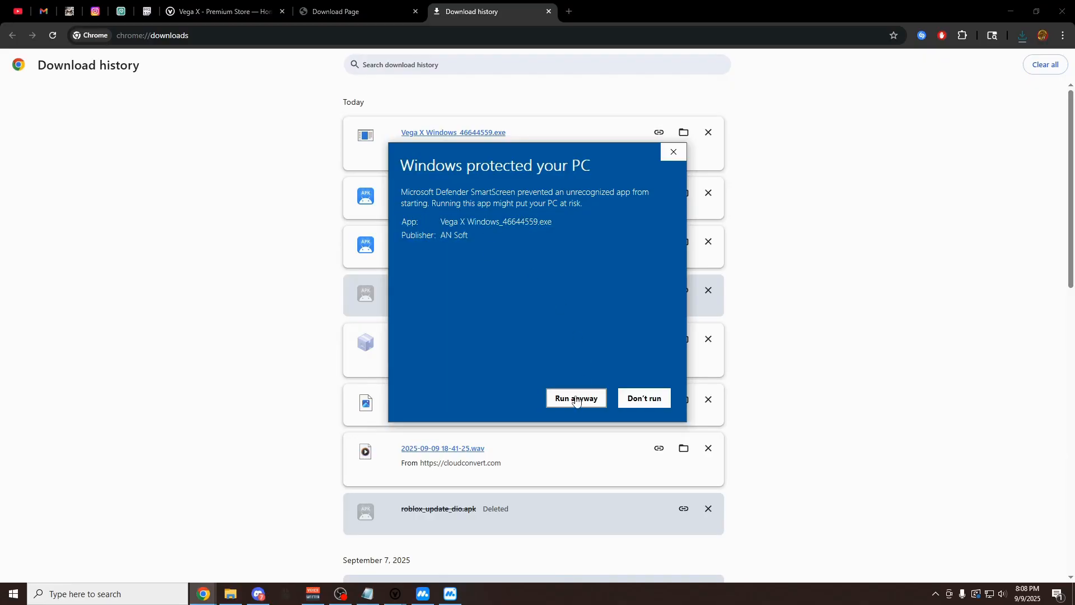
{"action": "left_click", "coordinate": [575, 398]}
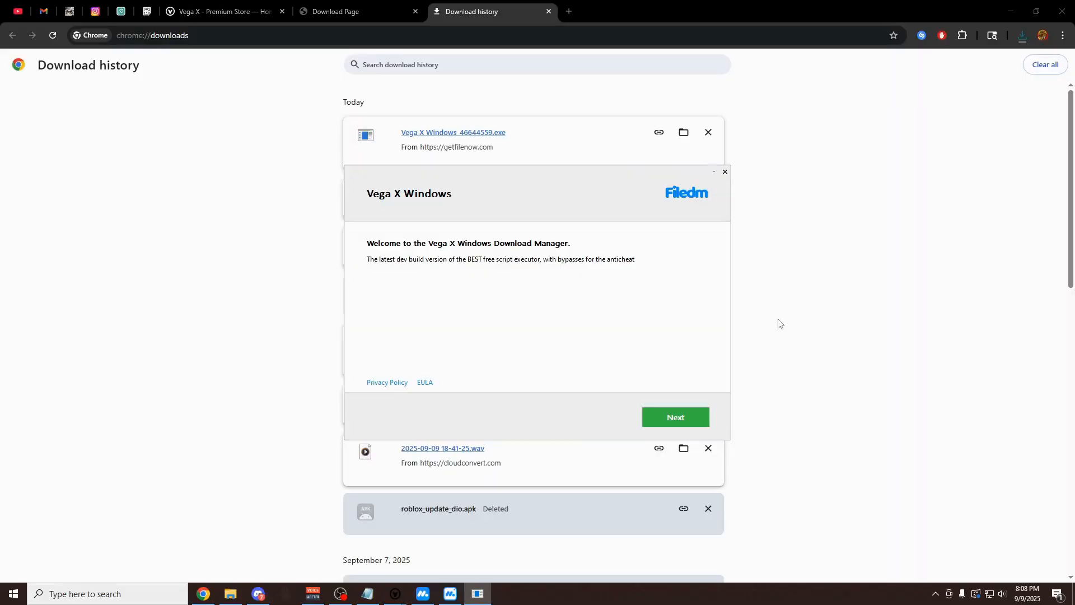
Decline the OperaGX, GameBooster and Premier Opinion offers, finish setup and open the fetched file.
{"action": "left_click", "coordinate": [643, 420]}
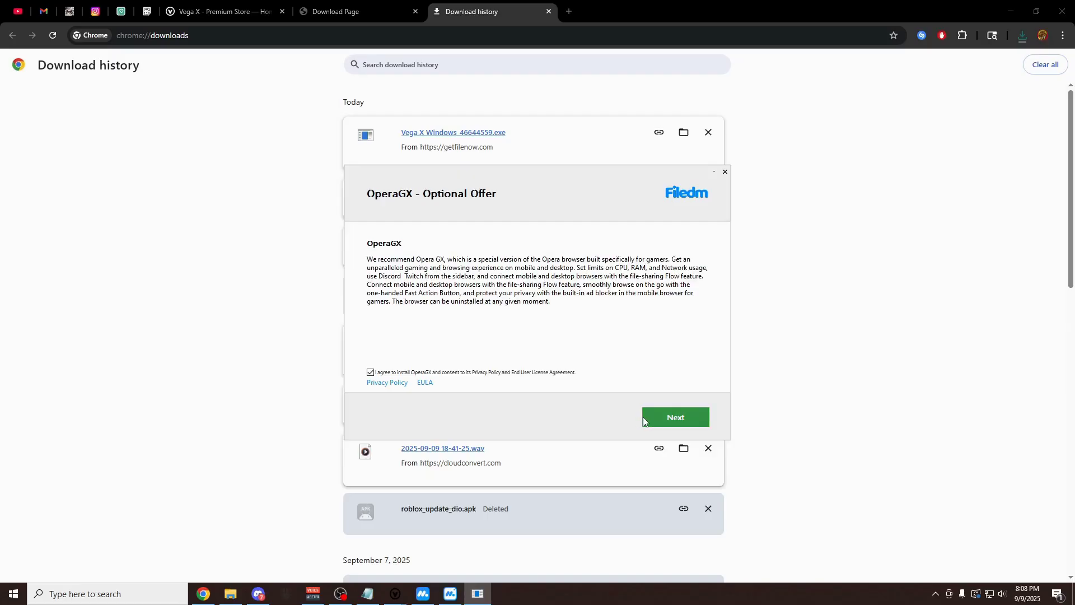
{"action": "left_click", "coordinate": [371, 373]}
{"action": "left_click", "coordinate": [647, 417]}
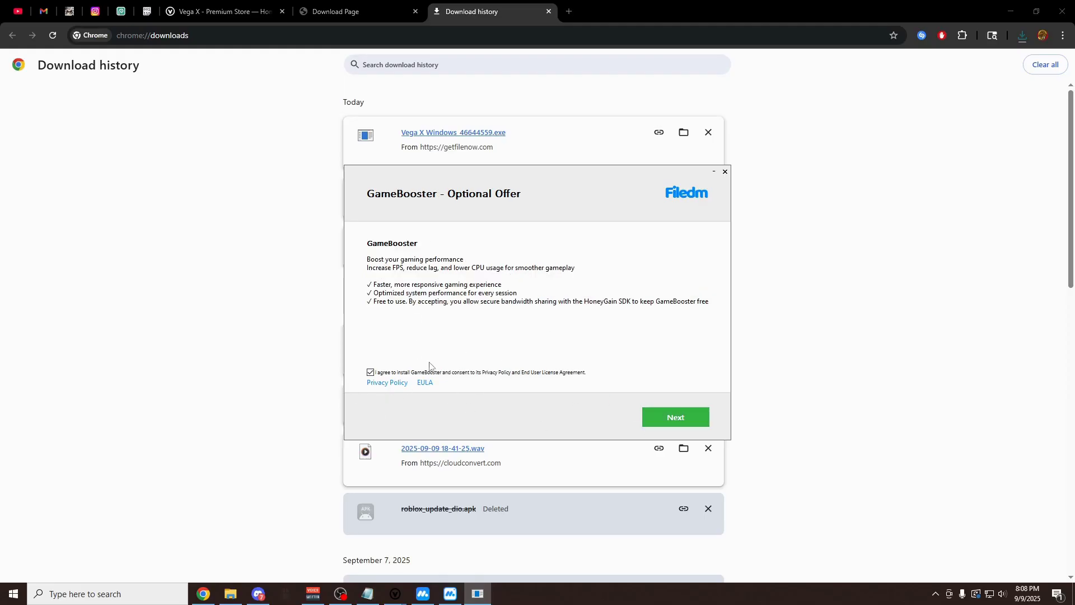
{"action": "left_click", "coordinate": [651, 422]}
{"action": "left_click", "coordinate": [395, 416]}
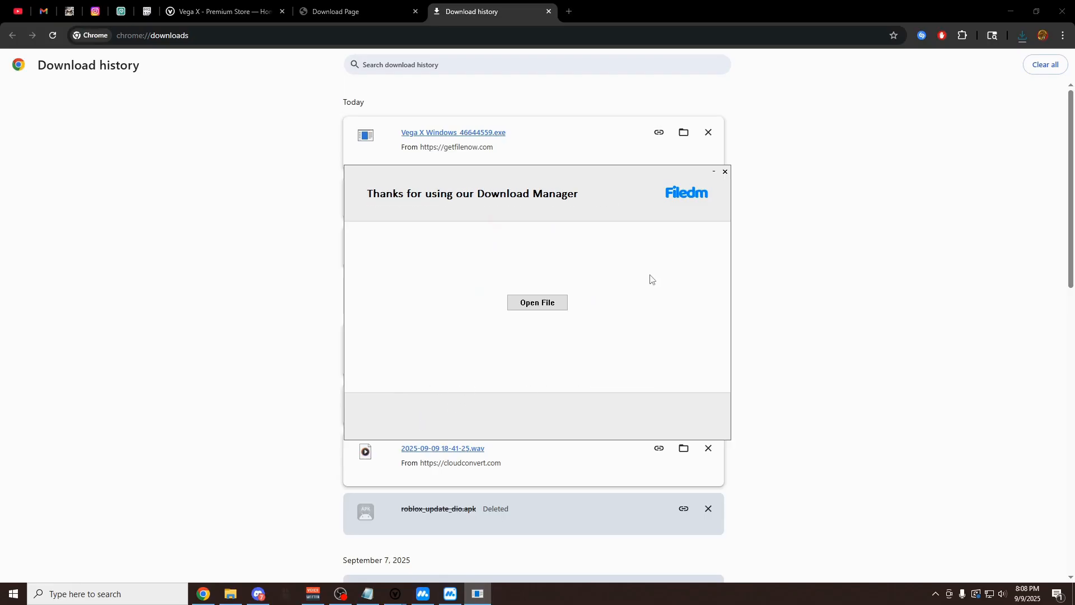
{"action": "left_click", "coordinate": [562, 305]}
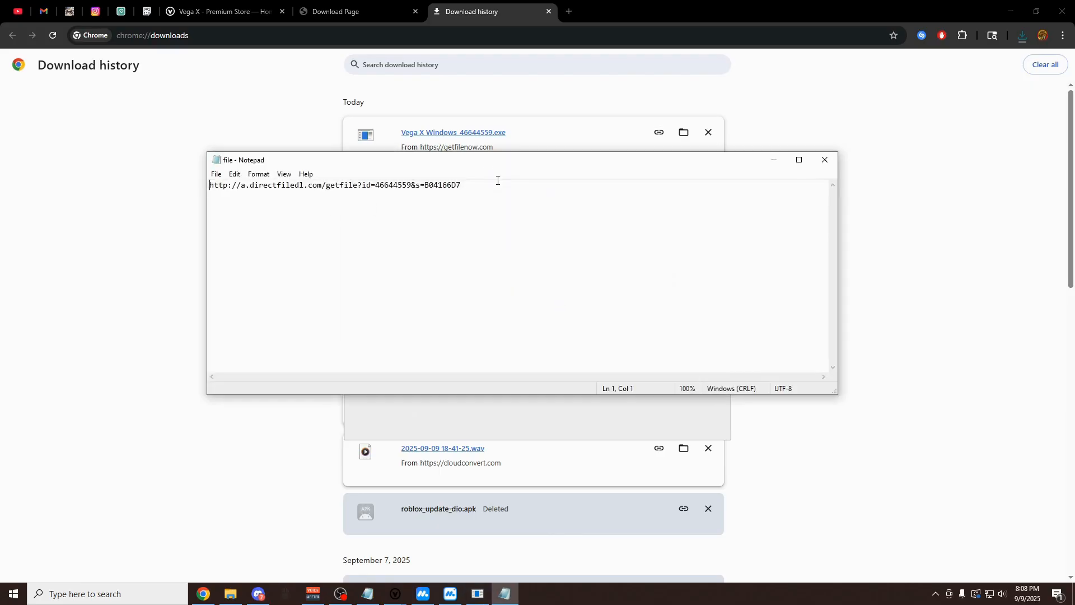
Load the Notepad download link in Chrome and open the downloaded Vega X Windows (1).txt.
{"action": "left_click_drag", "start_coordinate": [494, 185], "coordinate": [209, 185]}
{"action": "key", "text": "ctrl+c"}
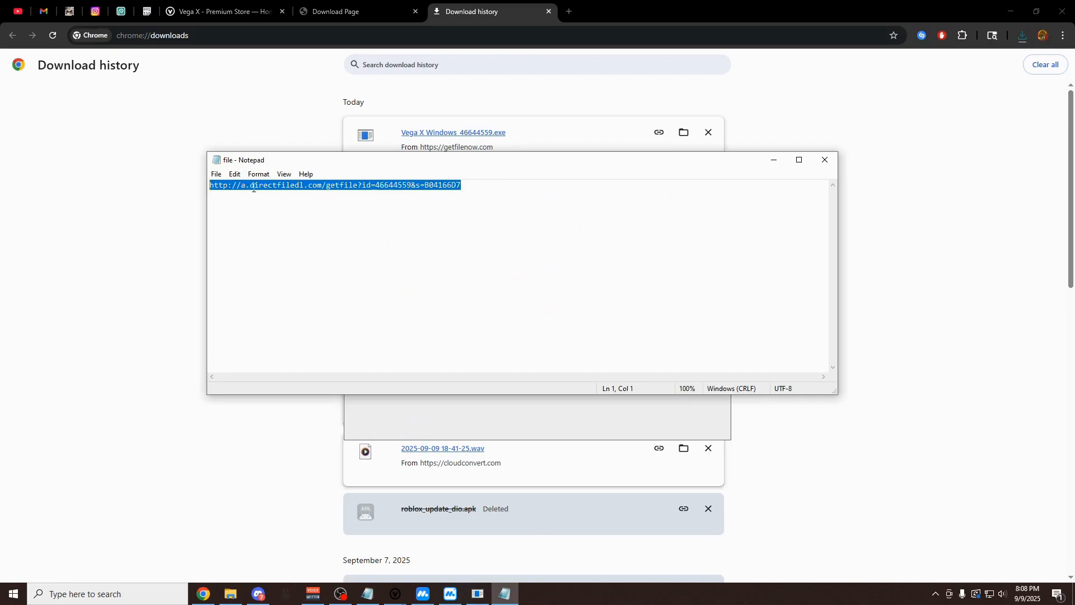
{"action": "left_click", "coordinate": [530, 34]}
{"action": "key", "text": "ctrl+v"}
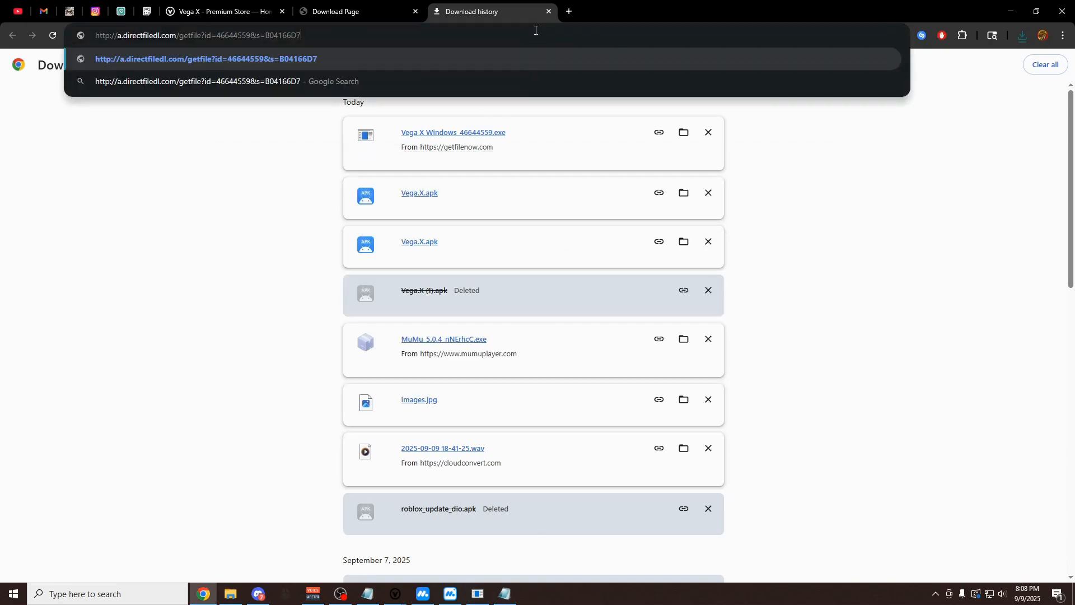
{"action": "key", "text": "Return"}
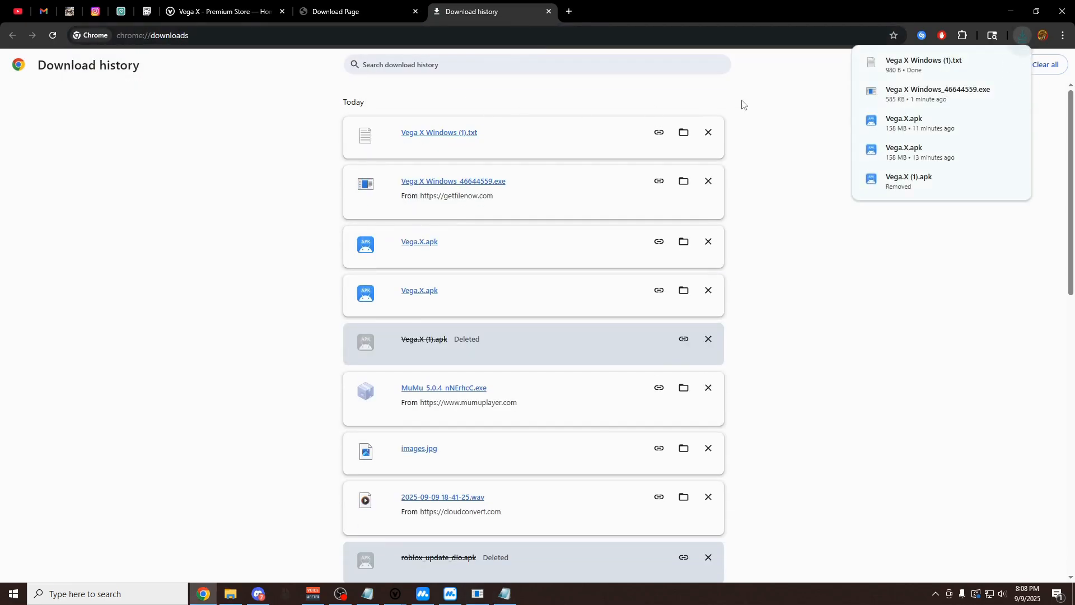
{"action": "left_click", "coordinate": [936, 64]}
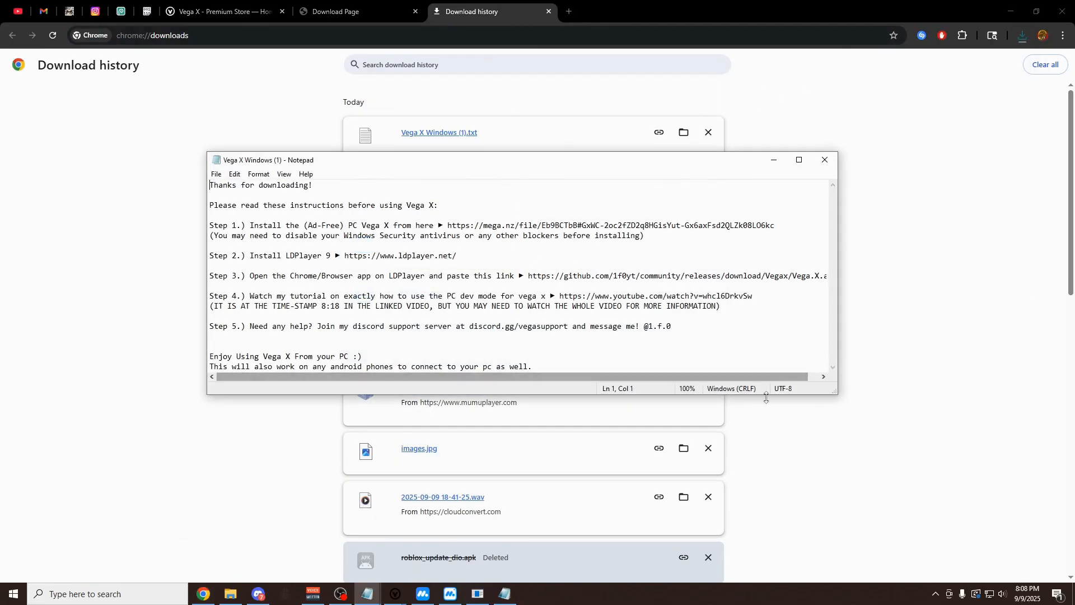
{"action": "left_click_drag", "start_coordinate": [835, 394], "coordinate": [856, 413]}
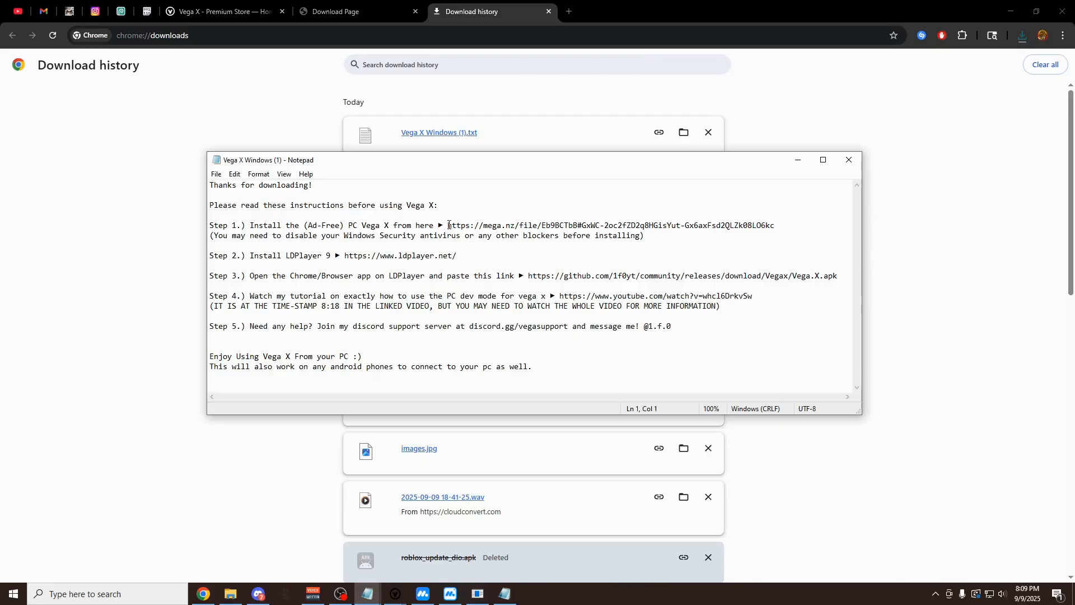
Copy the mega.nz link from step 1 and load the MEGA download page in a new tab.
{"action": "left_click_drag", "start_coordinate": [447, 224], "coordinate": [776, 225]}
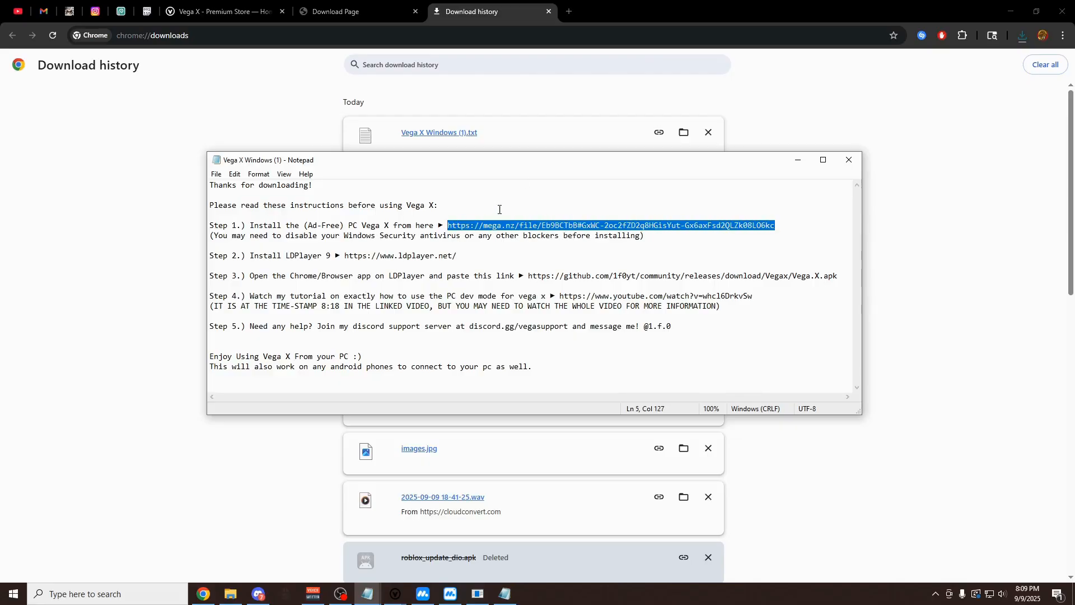
{"action": "key", "text": "ctrl+c"}
{"action": "left_click", "coordinate": [569, 11]}
{"action": "key", "text": "ctrl+v"}
{"action": "key", "text": "Return"}
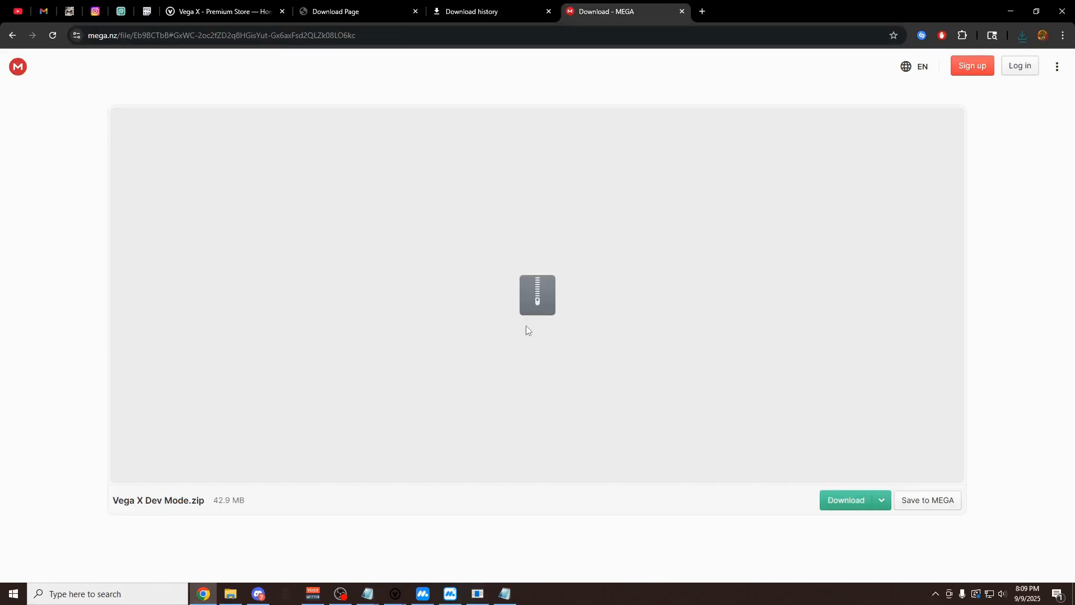
Download Vega X Dev Mode.zip from MEGA and open the finished archive in WinRAR.
{"action": "left_click", "coordinate": [839, 504]}
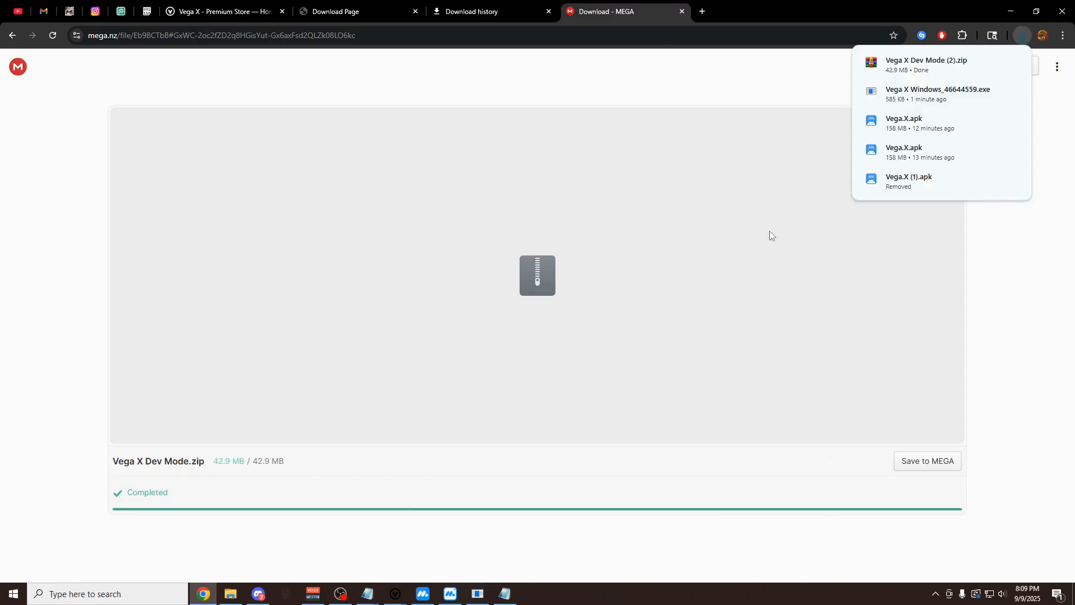
{"action": "mouse_move", "coordinate": [925, 65]}
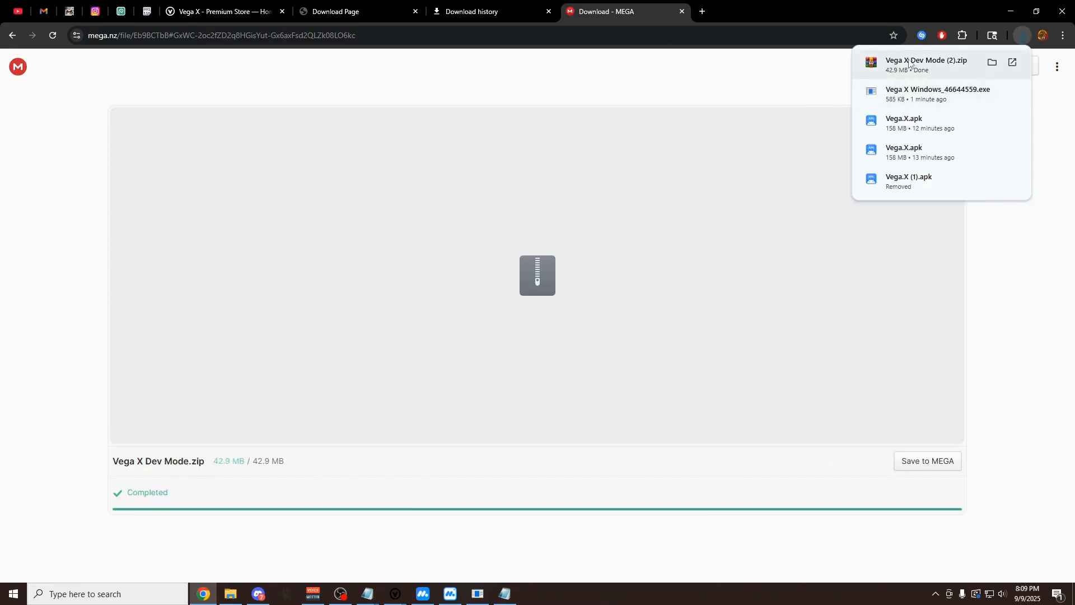
{"action": "left_click", "coordinate": [910, 65]}
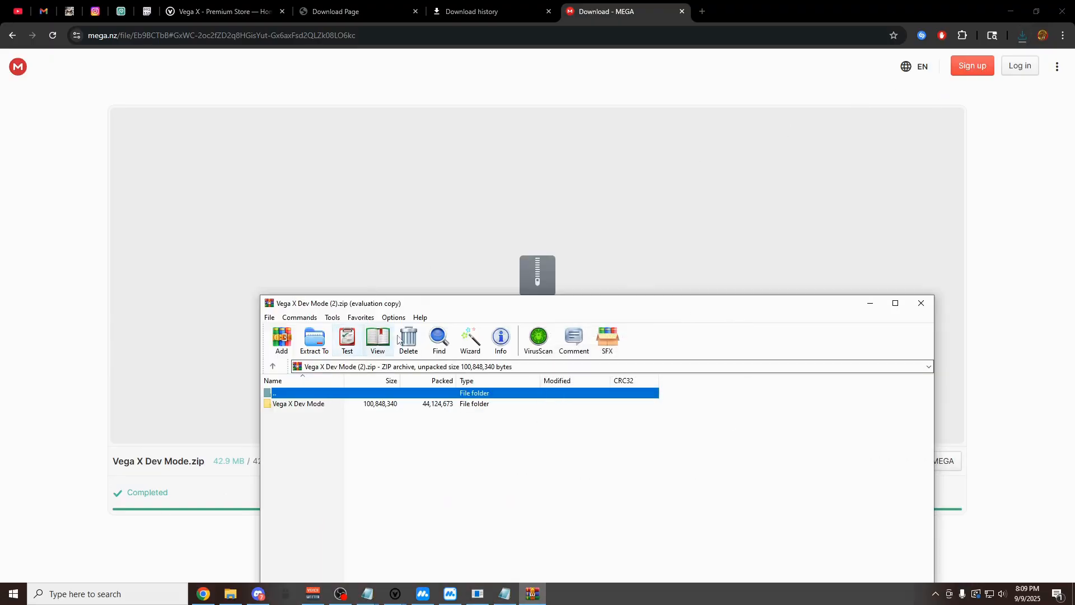
Minimize Chrome and the game window and close both Notepad windows.
{"action": "left_click_drag", "start_coordinate": [408, 311], "coordinate": [408, 211]}
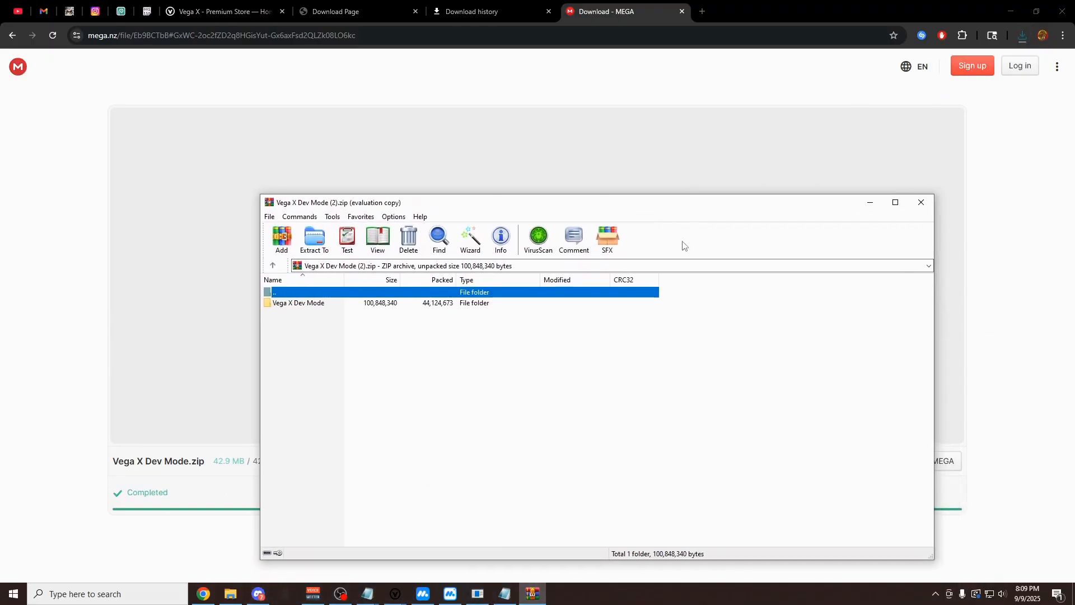
{"action": "left_click", "coordinate": [1008, 13]}
{"action": "left_click", "coordinate": [1009, 12]}
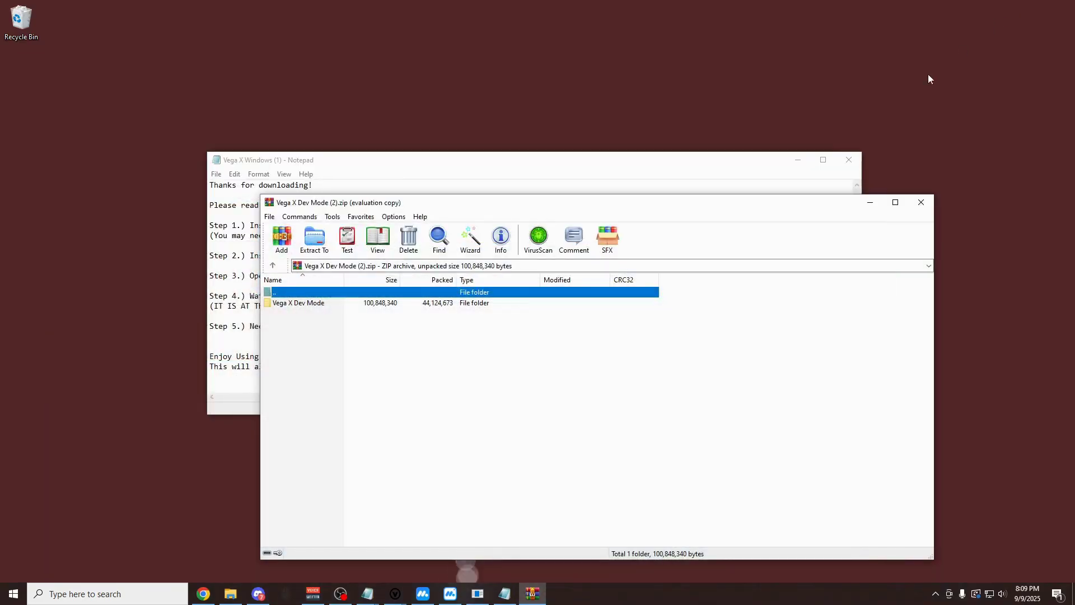
{"action": "left_click", "coordinate": [854, 161]}
{"action": "key", "text": "alt+F4"}
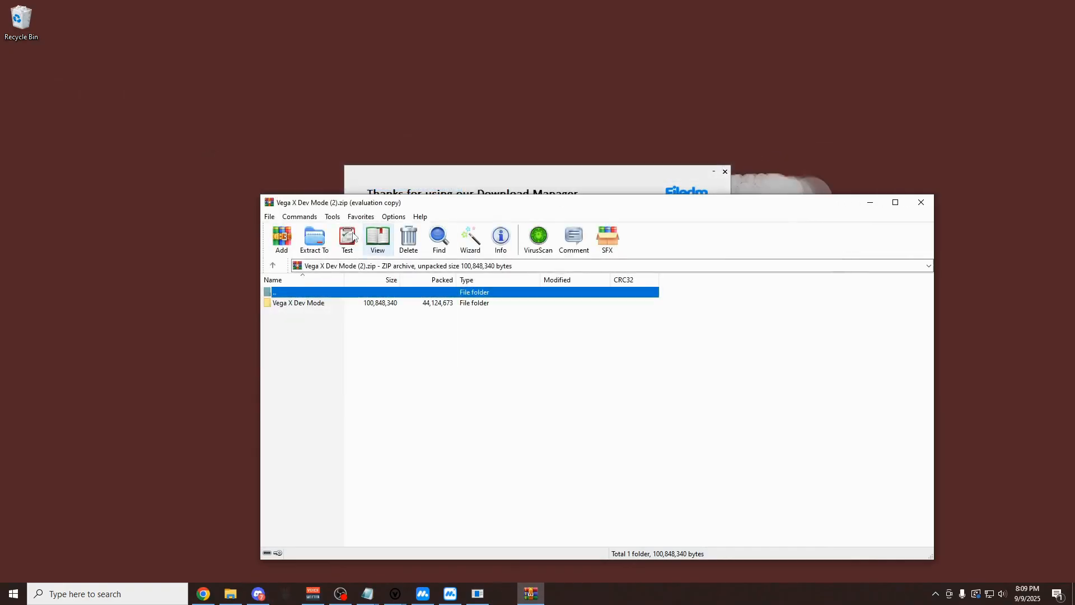
Extract the Vega X Dev Mode folder to the desktop, then close WinRAR and the download manager dialog.
{"action": "mouse_move", "coordinate": [316, 304]}
{"action": "left_mouse_down"}
{"action": "mouse_move", "coordinate": [246, 350]}
{"action": "mouse_move", "coordinate": [147, 241]}
{"action": "left_mouse_up"}
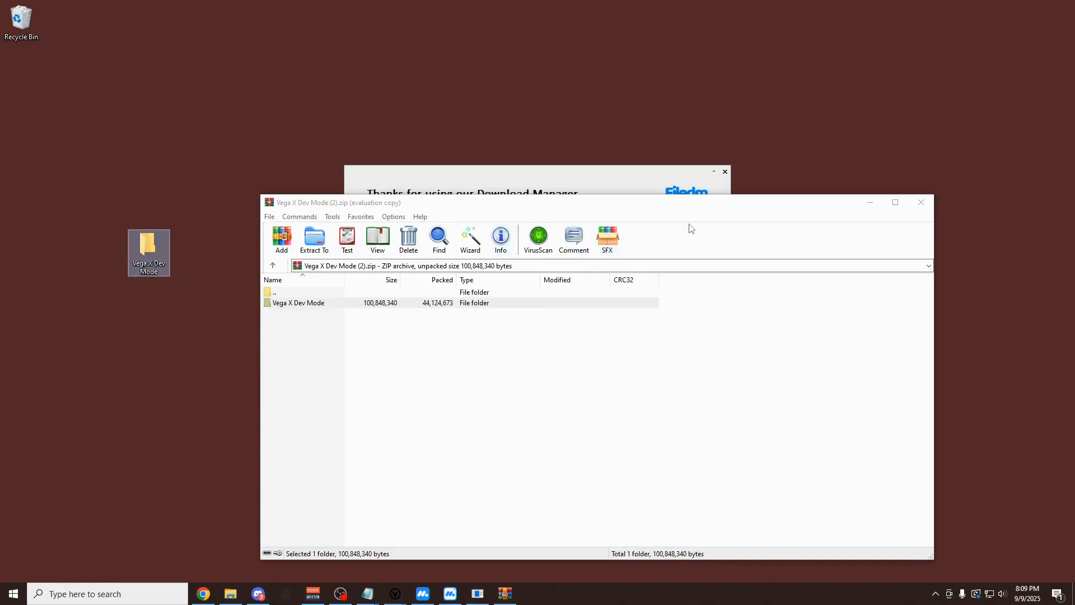
{"action": "key", "text": "alt+F4"}
{"action": "left_click", "coordinate": [726, 172]}
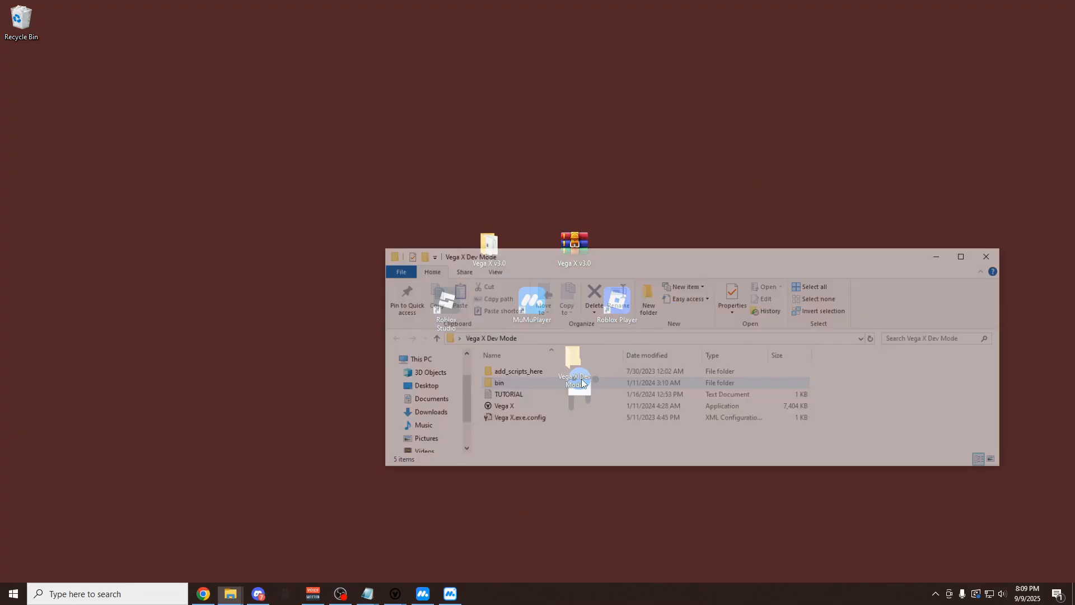
{"action": "left_click_drag", "start_coordinate": [581, 264], "coordinate": [567, 216]}
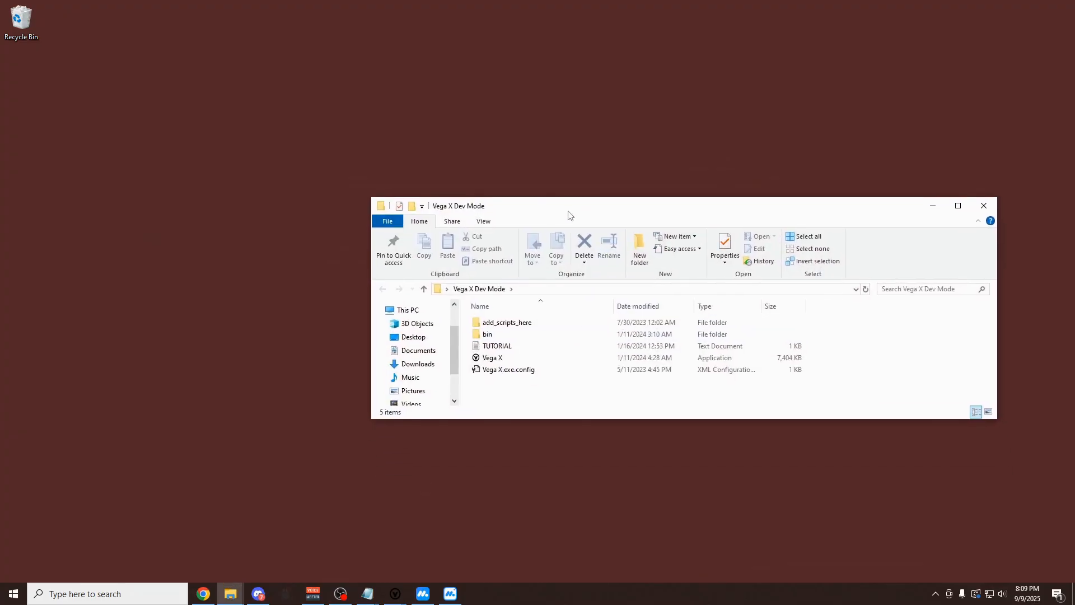
{"action": "key", "text": "super"}
{"action": "type", "text": "wi"}
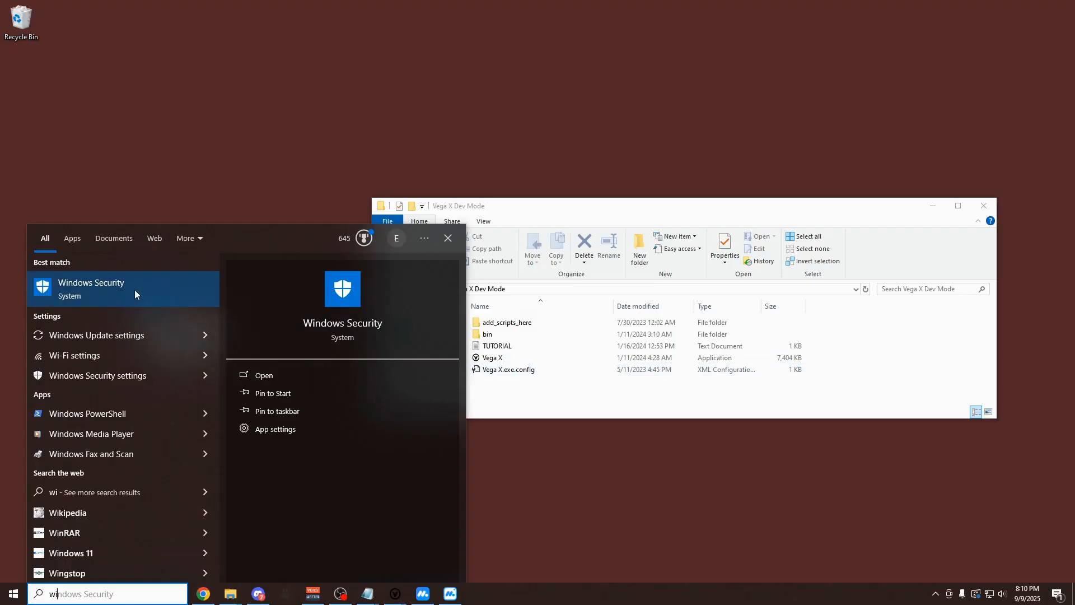
{"action": "left_click", "coordinate": [168, 289]}
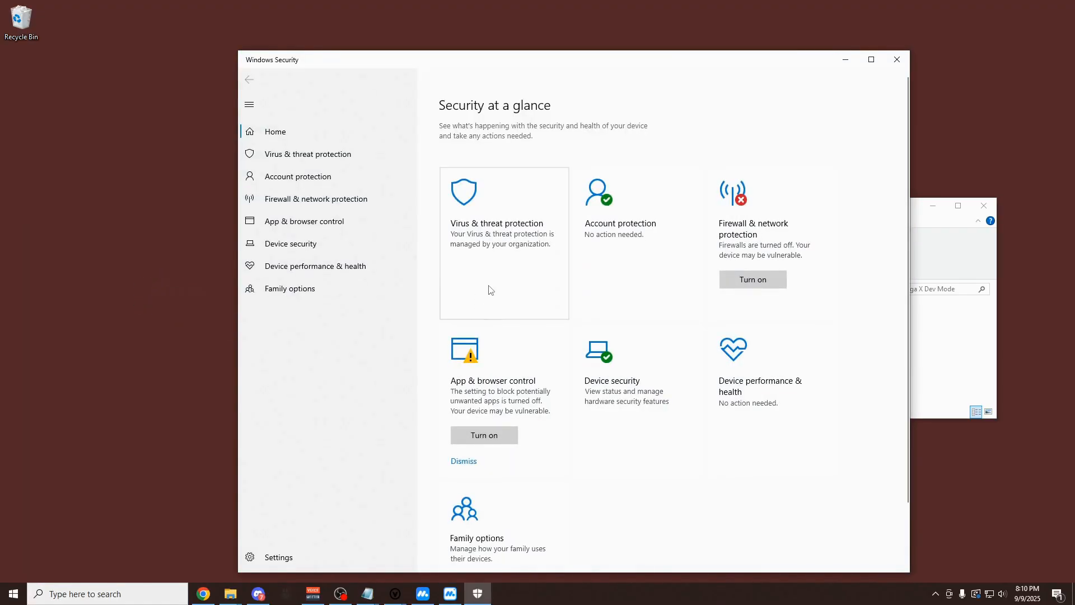
{"action": "left_click", "coordinate": [515, 240]}
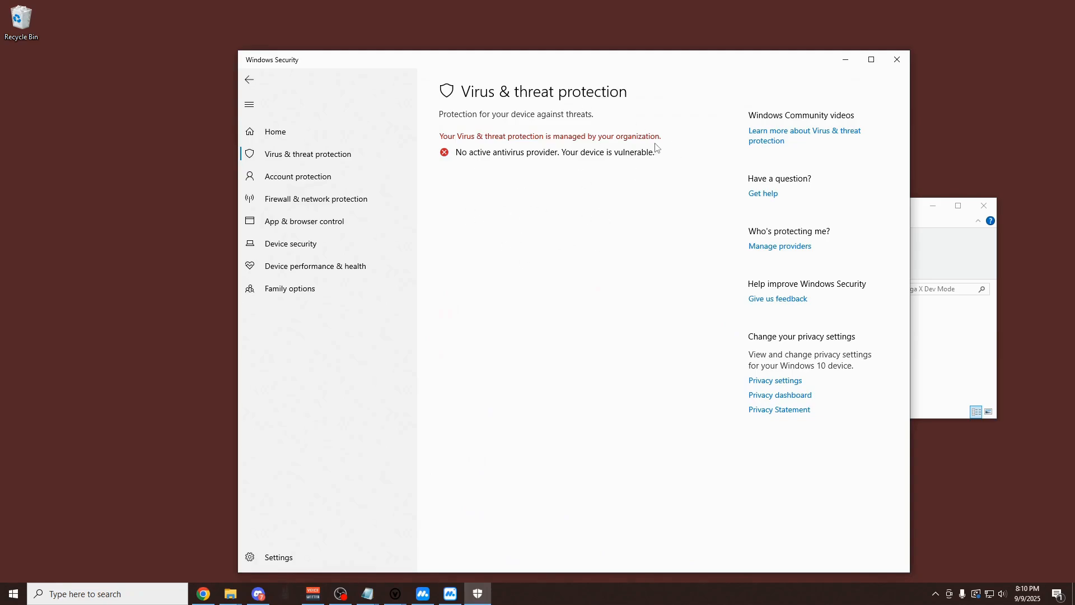
{"action": "left_click", "coordinate": [896, 67]}
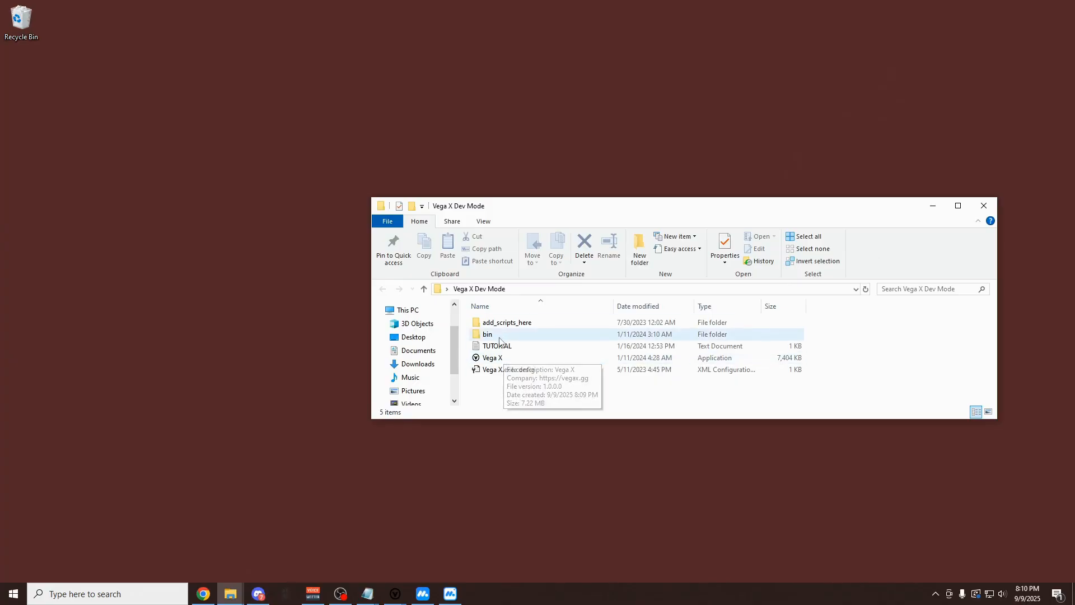
Launch Vega X from the Dev Mode folder past the SmartScreen malicious-file warning.
{"action": "double_click", "coordinate": [510, 358]}
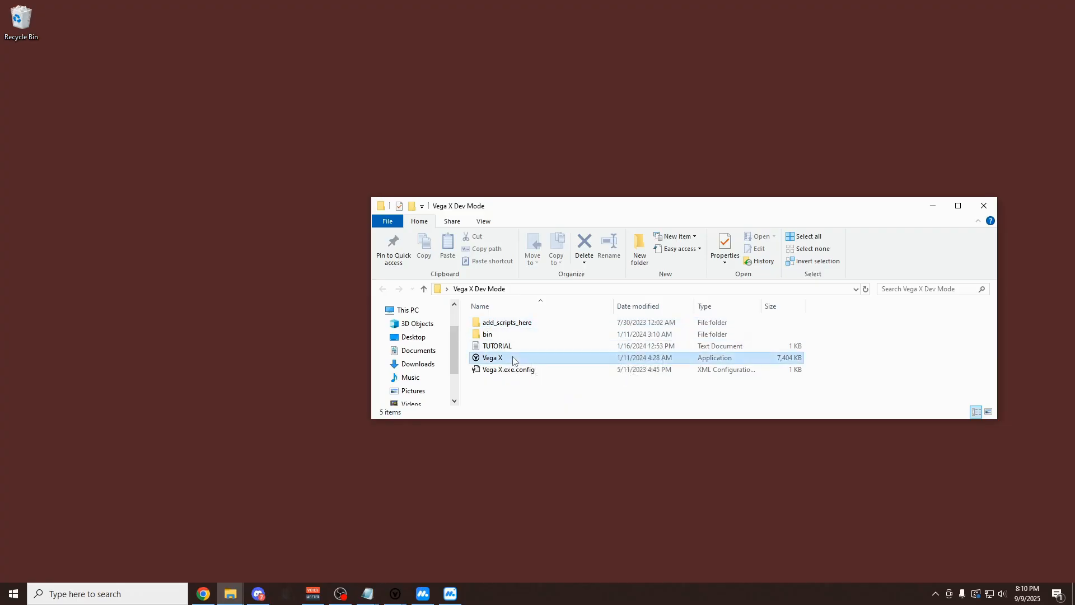
{"action": "left_click", "coordinate": [423, 217]}
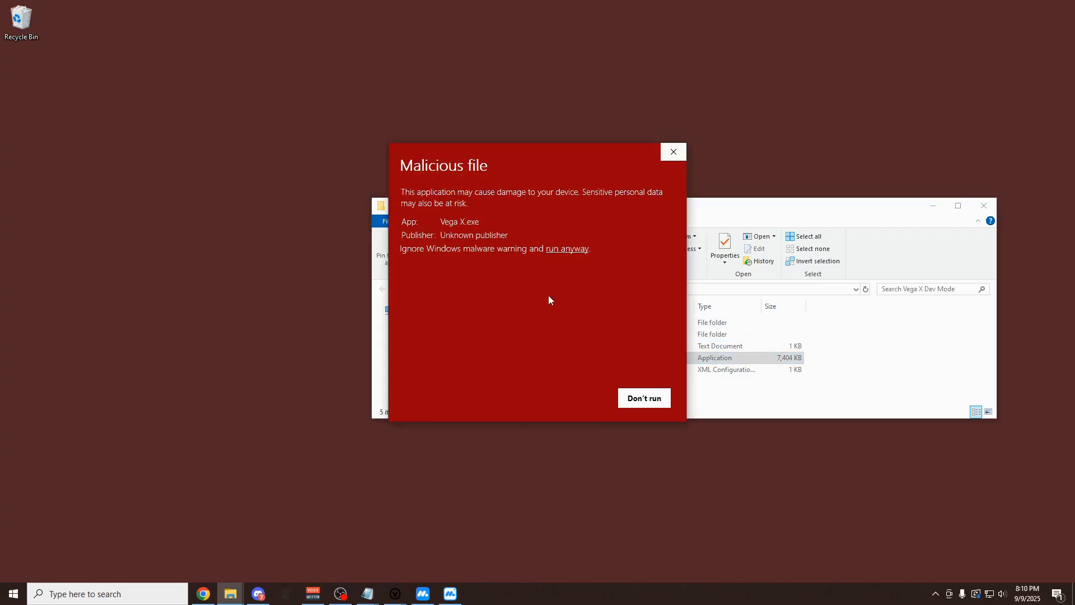
{"action": "left_click", "coordinate": [567, 249]}
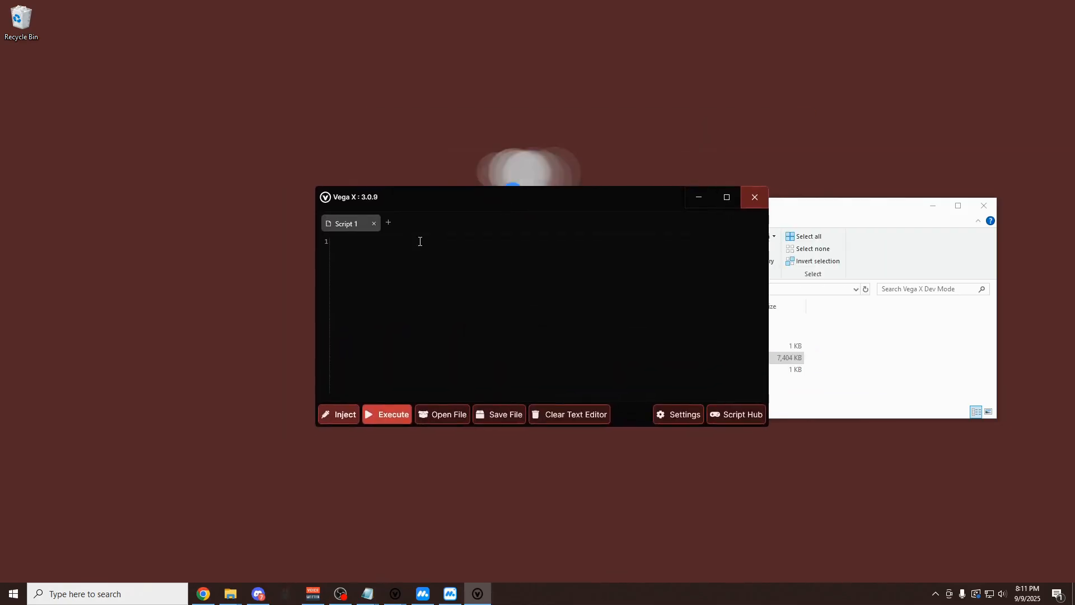
Add two more script tabs and search the Script Hub for prison life scripts.
{"action": "left_click", "coordinate": [389, 222]}
{"action": "left_click", "coordinate": [449, 222]}
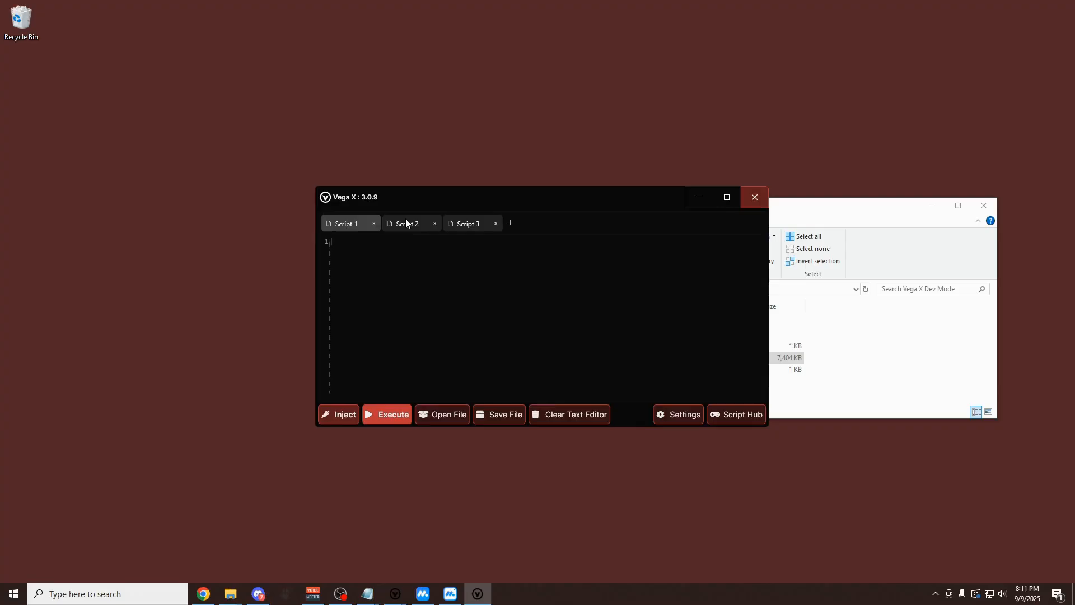
{"action": "left_click", "coordinate": [714, 411]}
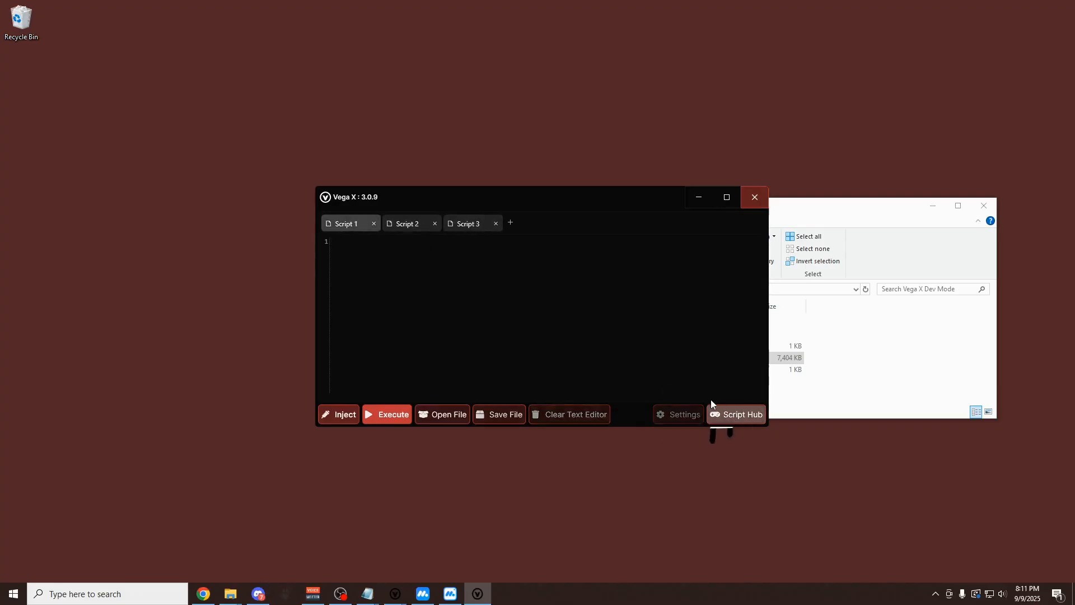
{"action": "left_click", "coordinate": [538, 230]}
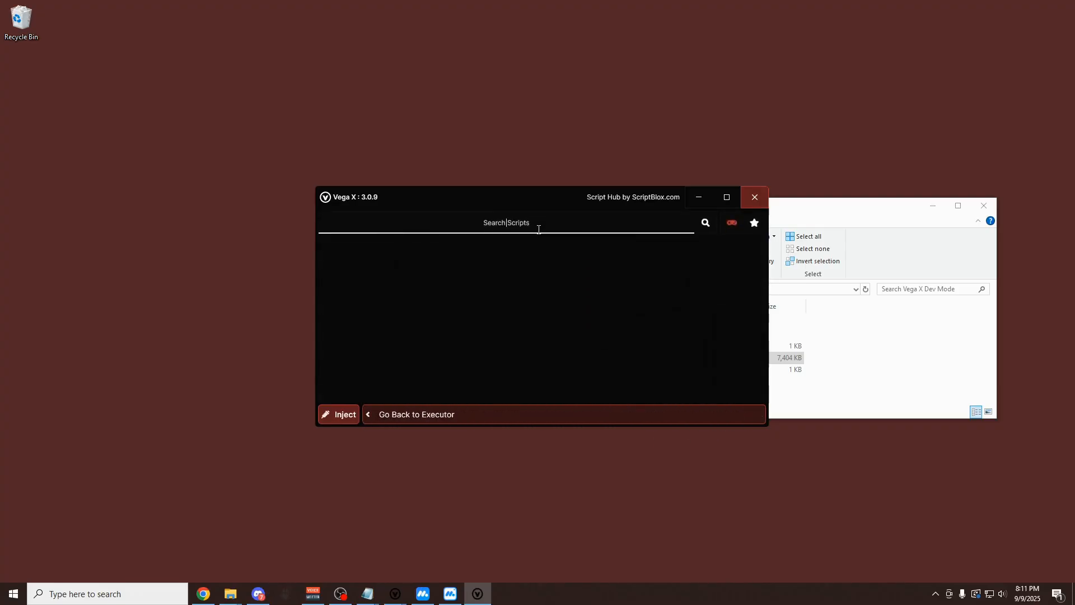
{"action": "type", "text": "prison life"}
{"action": "key", "text": "Return"}
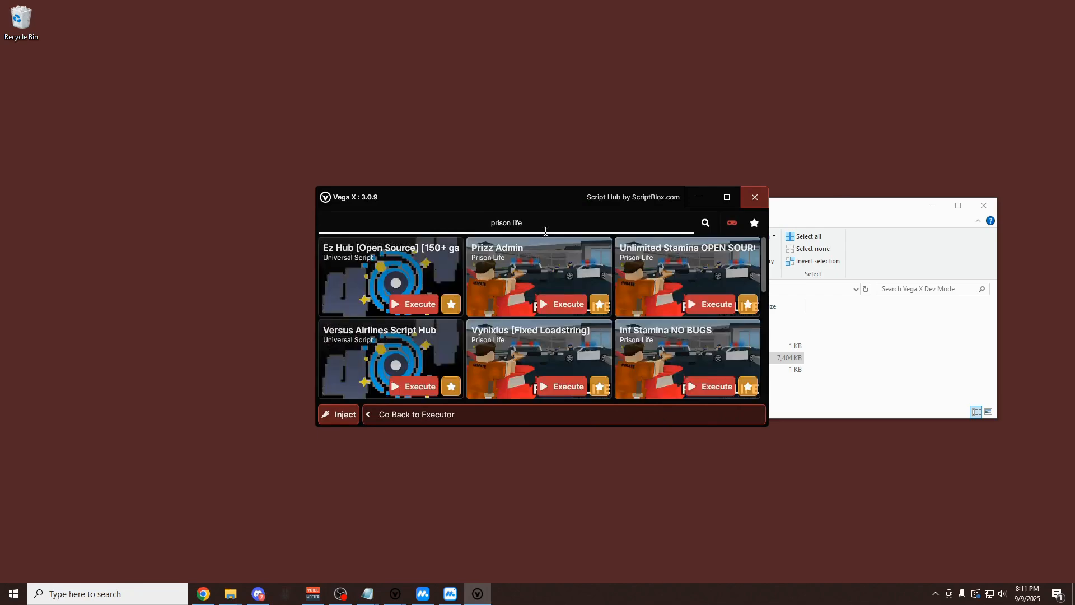
{"action": "scroll", "coordinate": [520, 293], "scroll_direction": "down", "scroll_amount": 2}
{"action": "scroll", "coordinate": [520, 293], "scroll_direction": "down", "scroll_amount": 1}
{"action": "scroll", "coordinate": [528, 304], "scroll_direction": "up", "scroll_amount": 2}
{"action": "scroll", "coordinate": [528, 305], "scroll_direction": "down", "scroll_amount": 1}
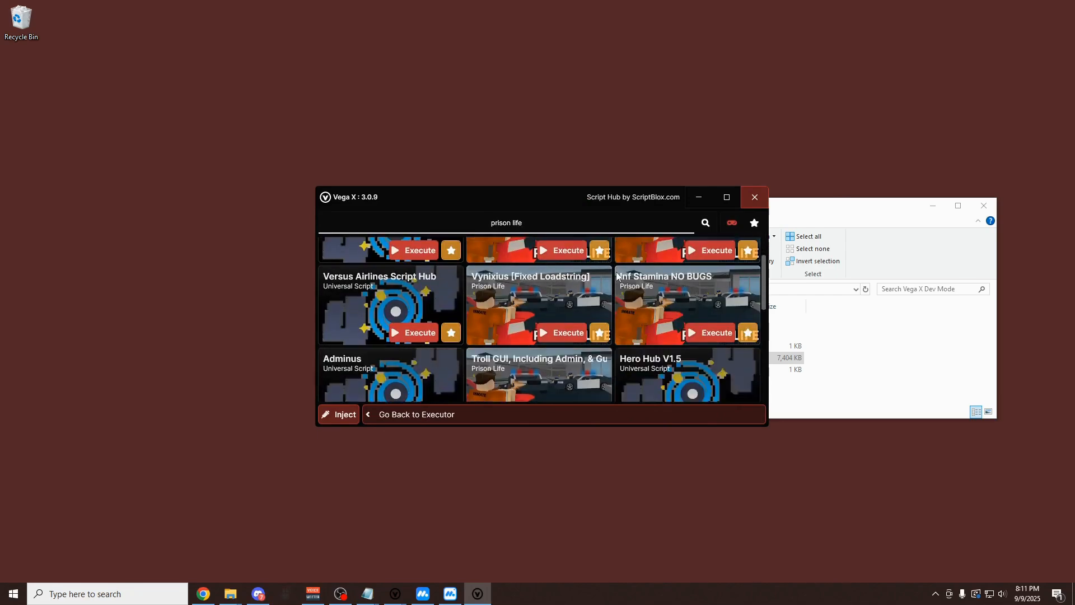
{"action": "scroll", "coordinate": [696, 281], "scroll_direction": "up", "scroll_amount": 1}
{"action": "left_click", "coordinate": [416, 414]}
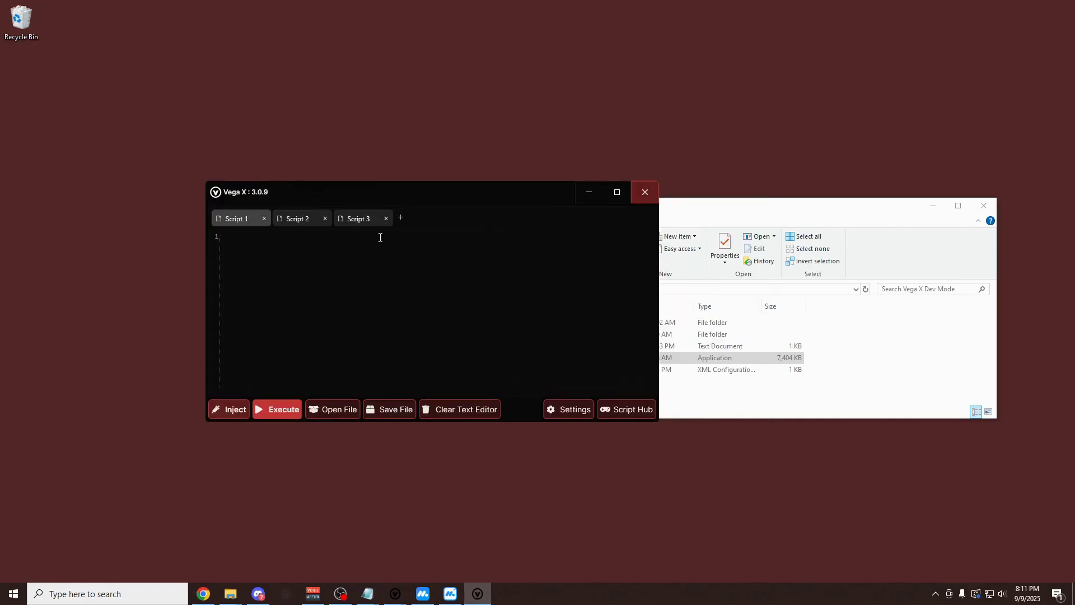
Generate and copy the Inject code for Vega X Android, then bring the Roblox game window forward.
{"action": "left_click", "coordinate": [228, 411]}
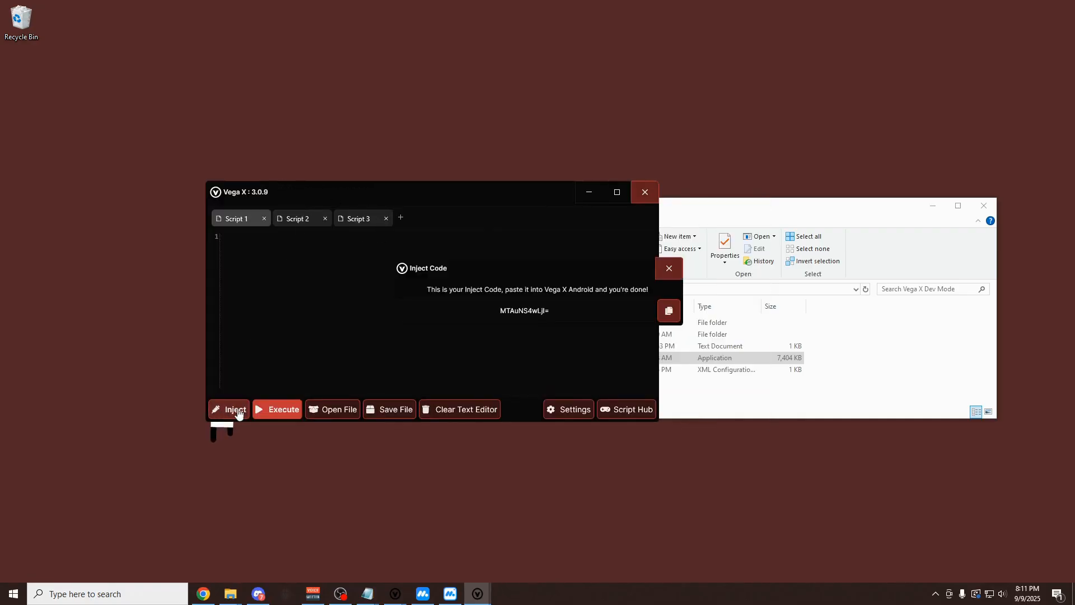
{"action": "left_click", "coordinate": [666, 314]}
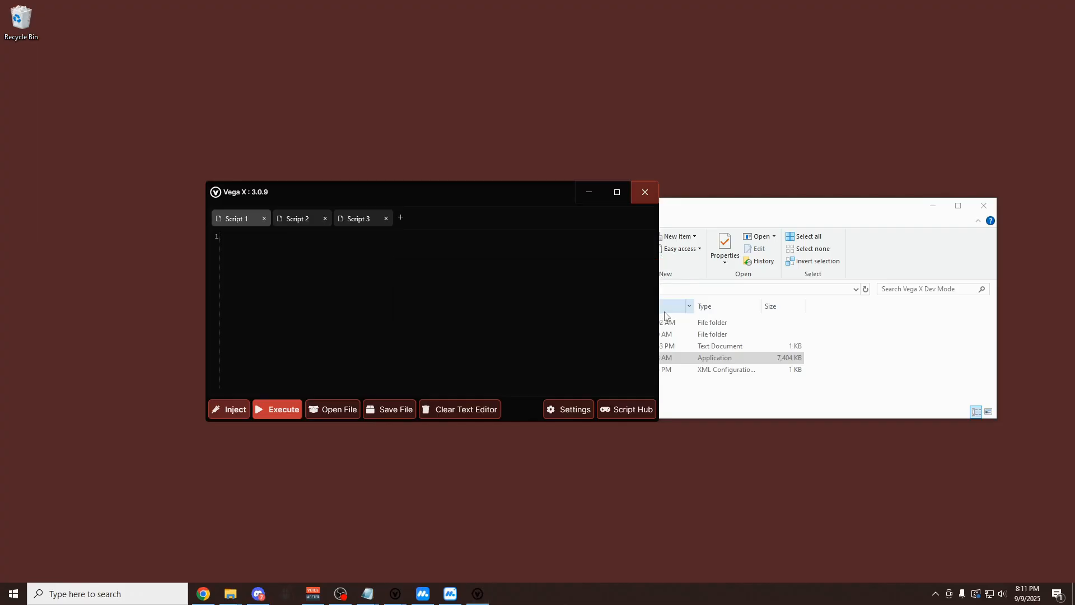
{"action": "left_click_drag", "start_coordinate": [231, 418], "coordinate": [563, 431]}
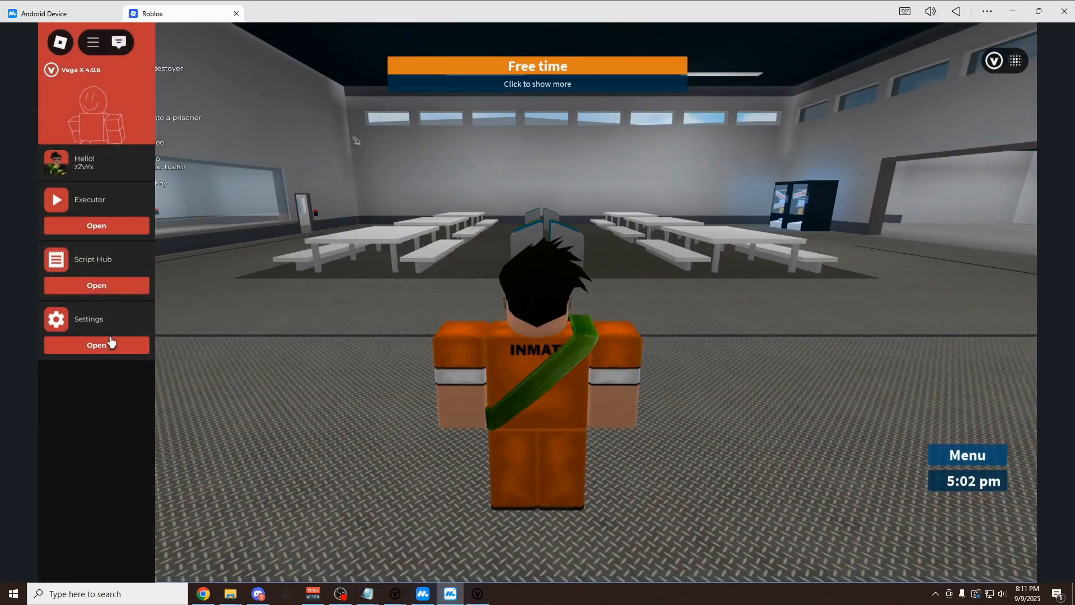
Apply the inject code in Vega X Android's Dev Mode setting and connect the Executor to the desktop Vega X.
{"action": "left_click", "coordinate": [112, 343]}
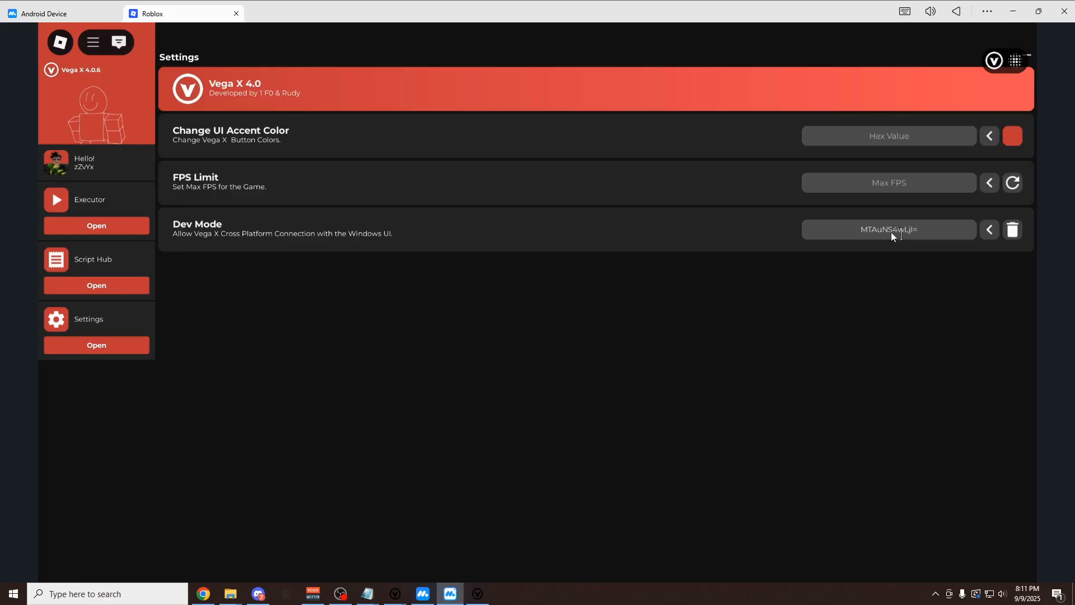
{"action": "left_click", "coordinate": [991, 234]}
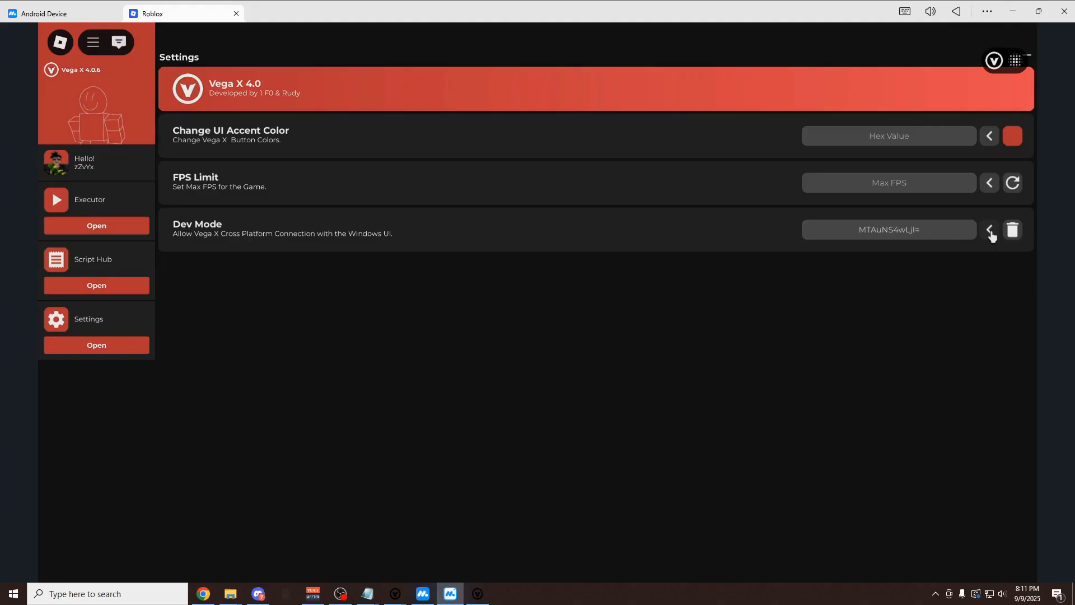
{"action": "left_click", "coordinate": [108, 230]}
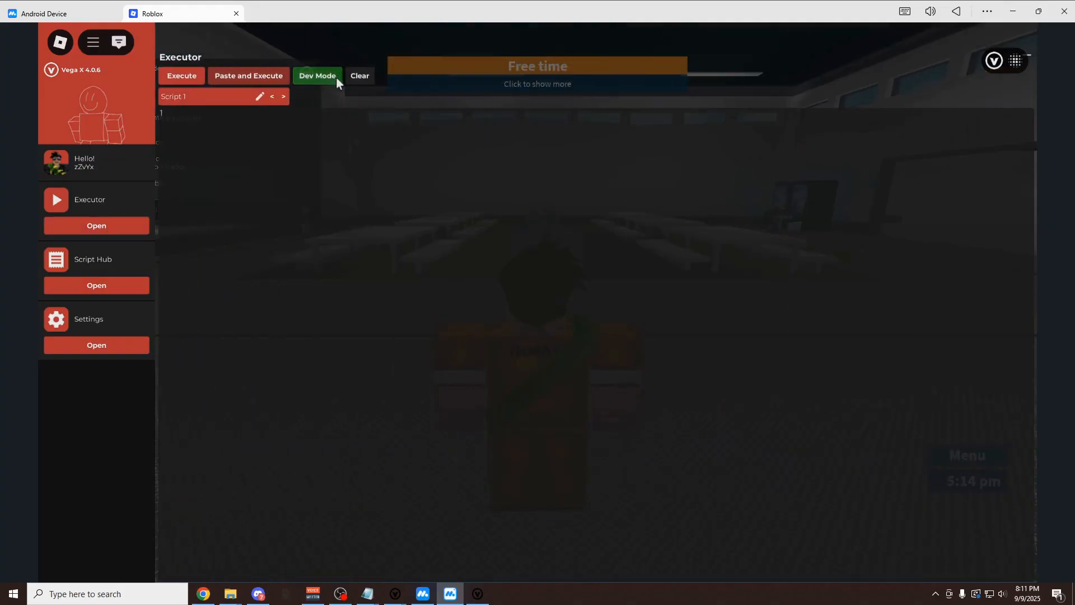
{"action": "left_click", "coordinate": [108, 239]}
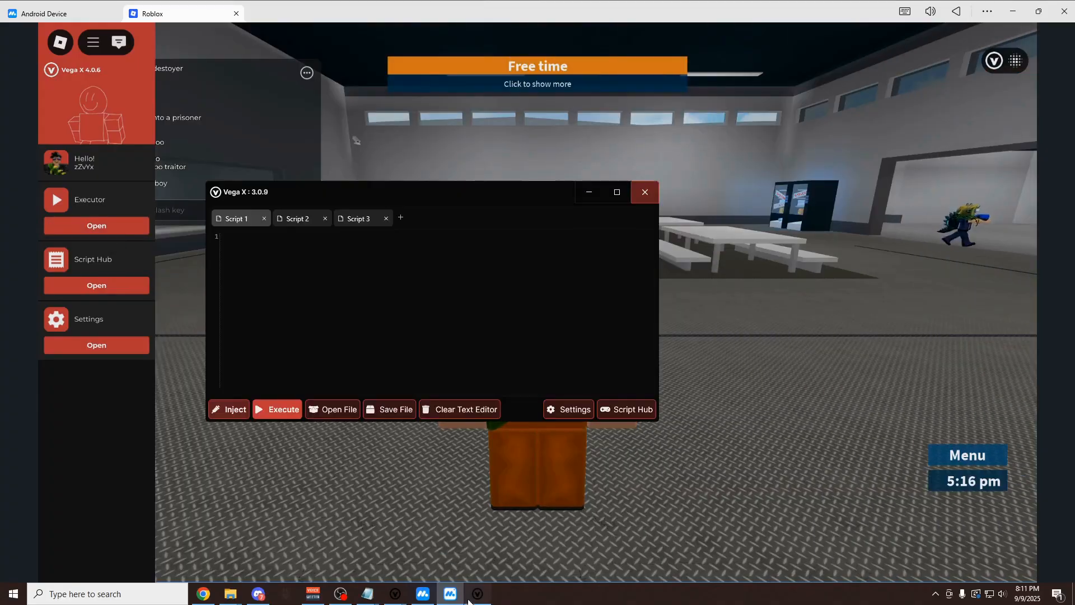
{"action": "left_click_drag", "start_coordinate": [432, 199], "coordinate": [698, 245]}
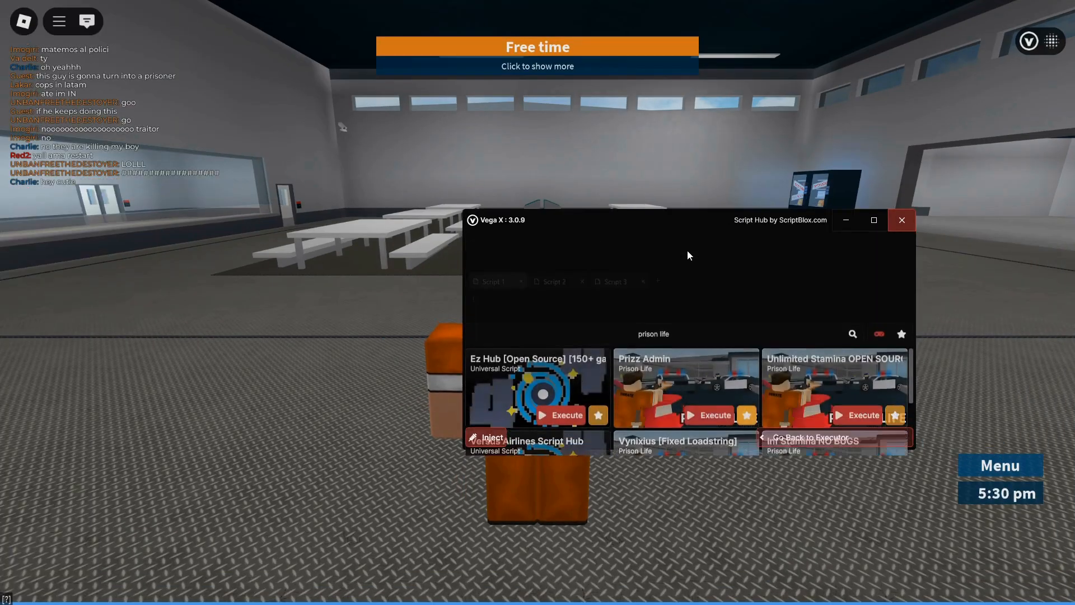
Execute the Prizz Admin script and move the PrizzLife command list to the left.
{"action": "left_click", "coordinate": [706, 332]}
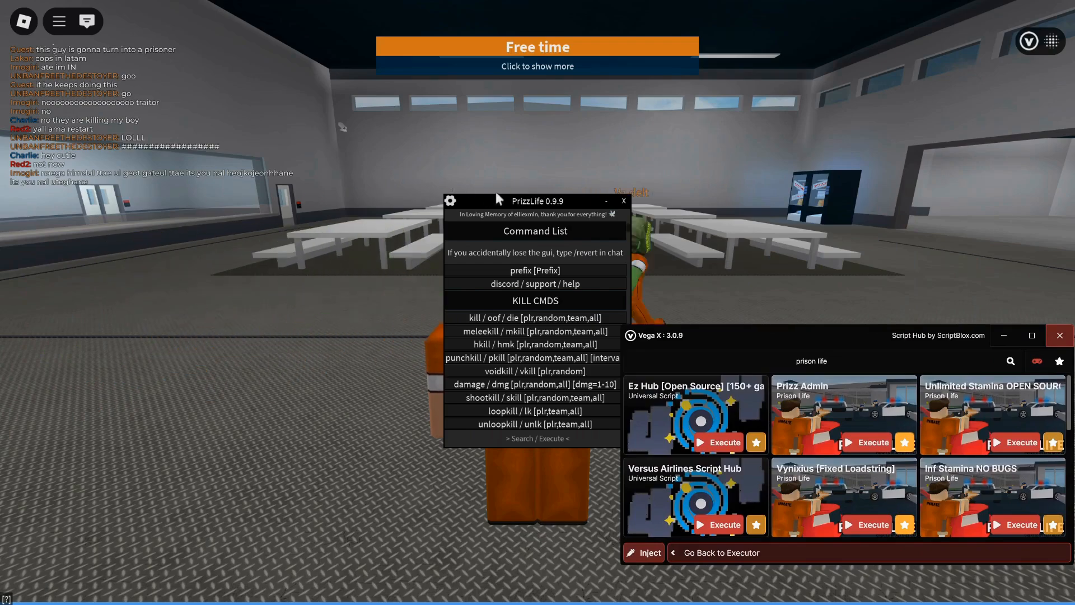
{"action": "left_click_drag", "start_coordinate": [495, 200], "coordinate": [236, 204]}
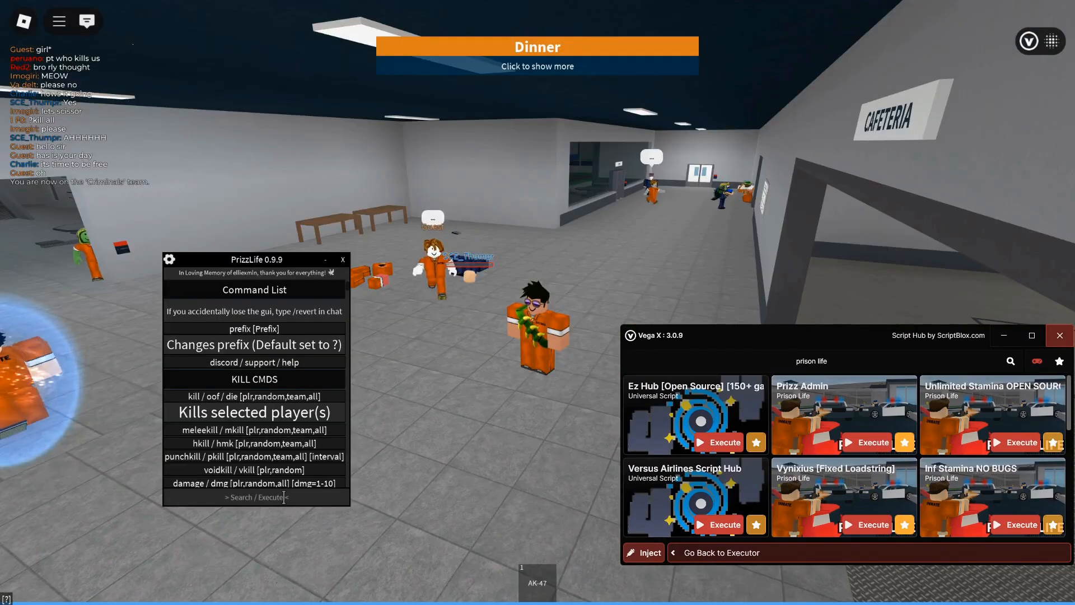
Run the killaura and speed commands in the PrizzLife box while walking toward the hallway.
{"action": "left_click", "coordinate": [283, 497]}
{"action": "type", "text": "killaura"}
{"action": "key", "text": "Return"}
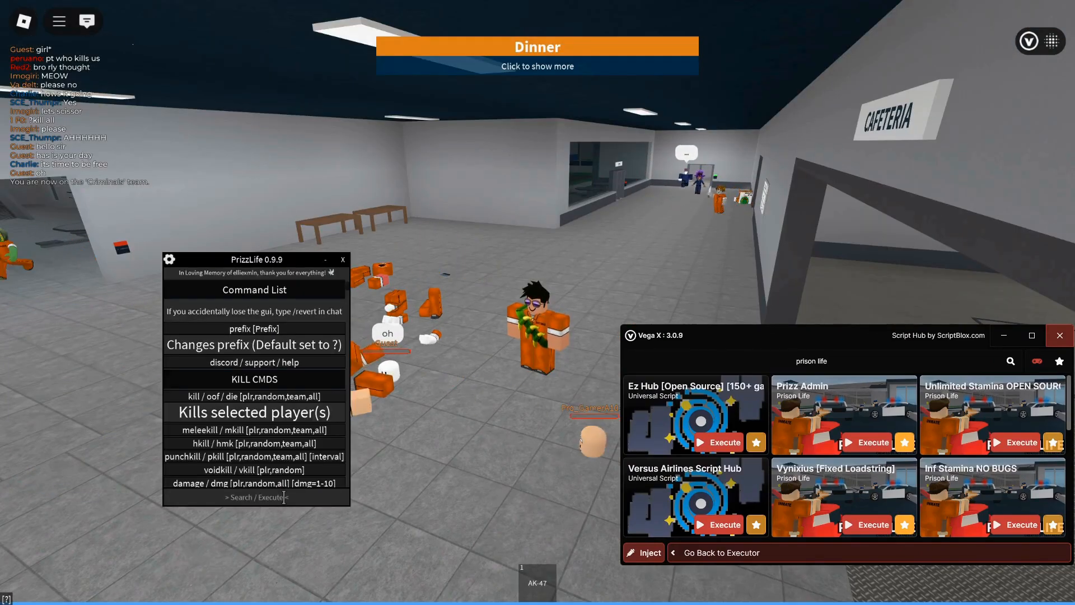
{"action": "key", "text": "w"}
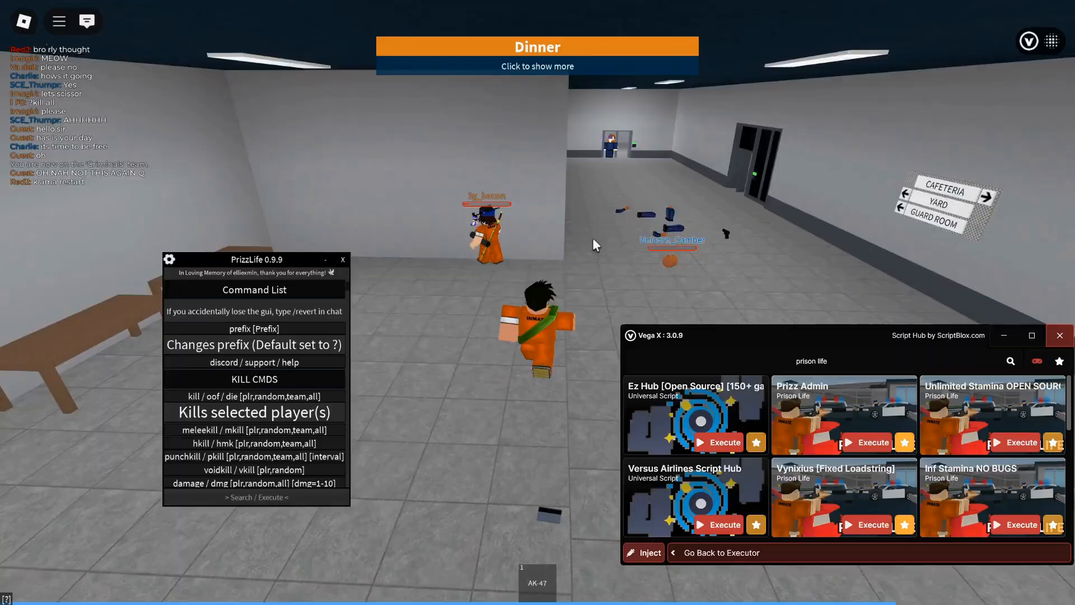
{"action": "left_click", "coordinate": [299, 496]}
{"action": "type", "text": "speed"}
{"action": "key", "text": "Return"}
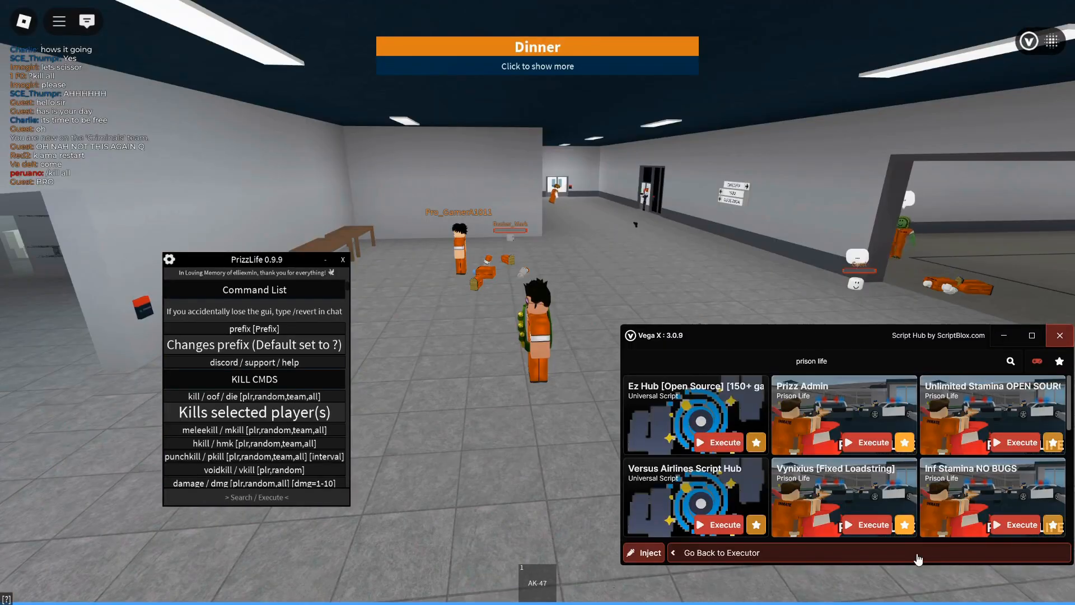
Return to the script editor, test Window Transparency in Settings and restore full opacity.
{"action": "left_click", "coordinate": [720, 552]}
{"action": "left_click_drag", "start_coordinate": [803, 336], "coordinate": [700, 252]}
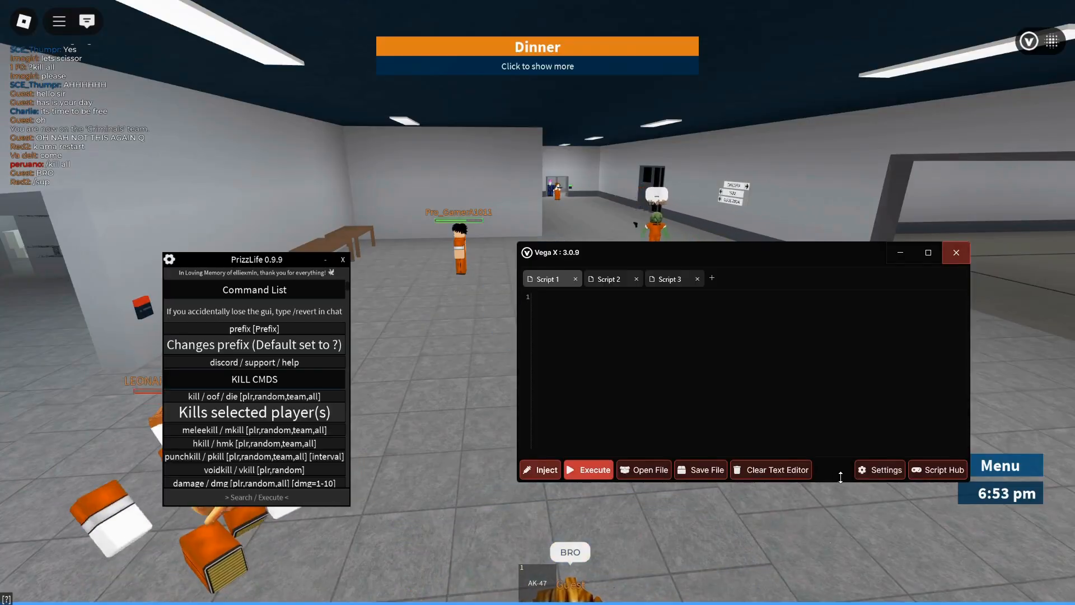
{"action": "left_click", "coordinate": [883, 469]}
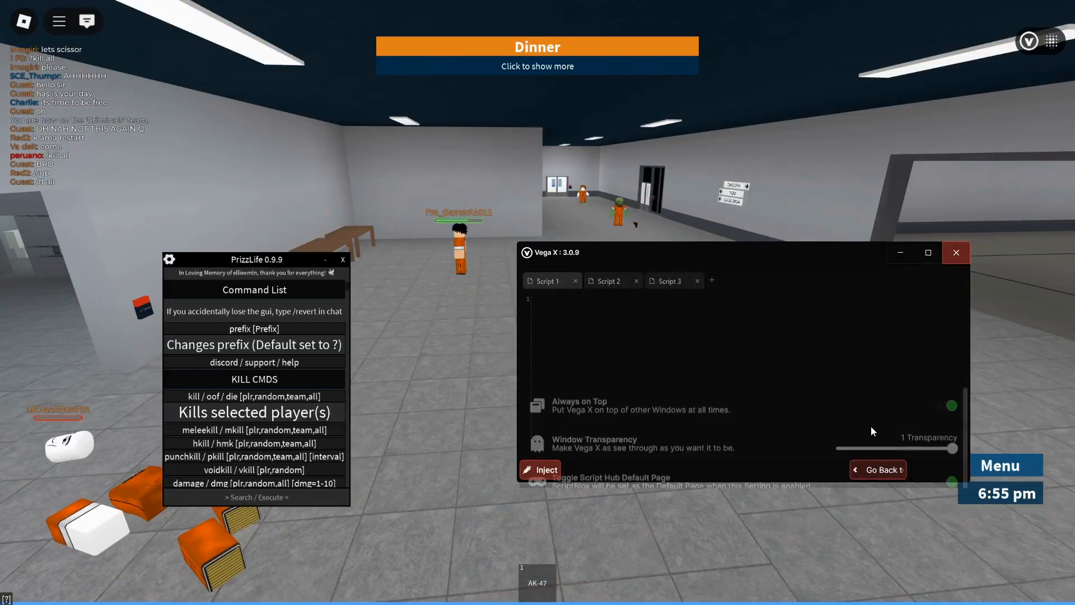
{"action": "mouse_move", "coordinate": [951, 327]}
{"action": "left_mouse_down"}
{"action": "mouse_move", "coordinate": [900, 327]}
{"action": "mouse_move", "coordinate": [952, 327]}
{"action": "left_mouse_up"}
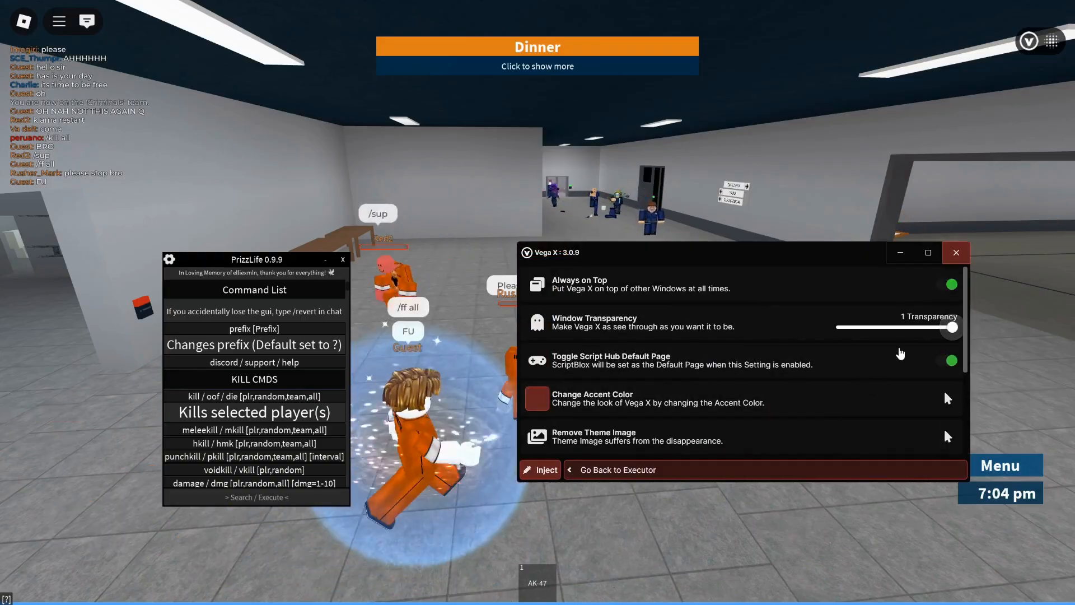
{"action": "left_click", "coordinate": [756, 469]}
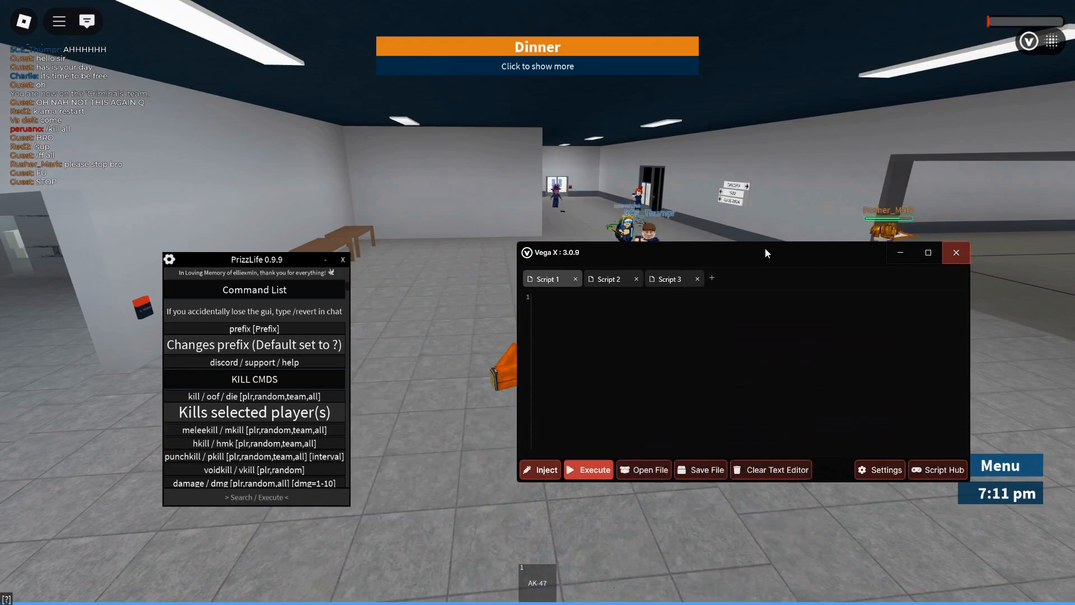
Close the Vega X window and the PrizzLife command panel, leaving only the game view.
{"action": "mouse_move", "coordinate": [765, 253]}
{"action": "left_mouse_down"}
{"action": "mouse_move", "coordinate": [771, 303]}
{"action": "mouse_move", "coordinate": [796, 308]}
{"action": "left_mouse_up"}
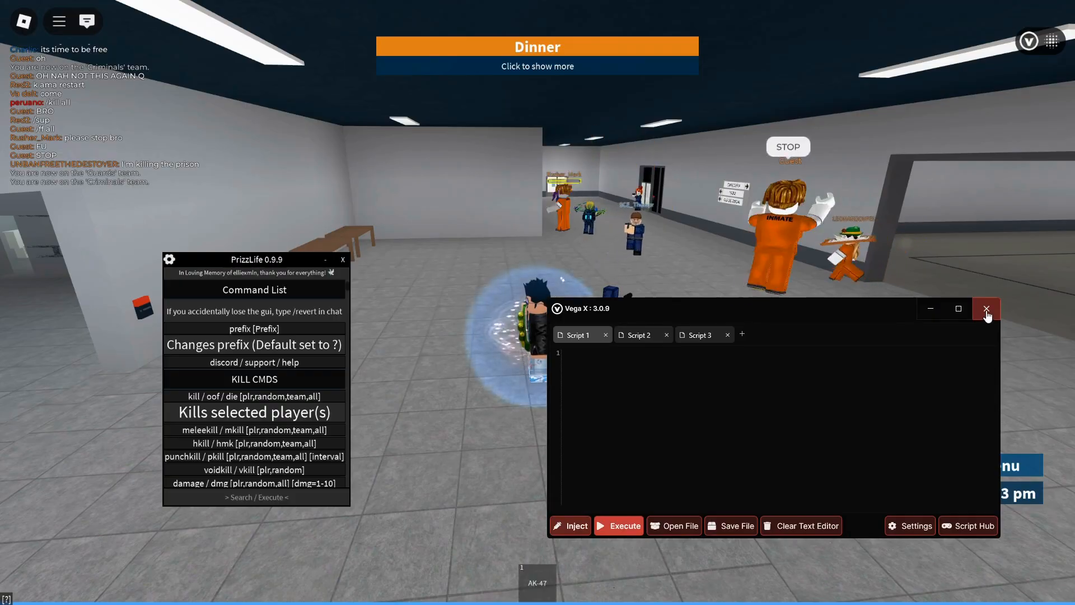
{"action": "left_click", "coordinate": [986, 309]}
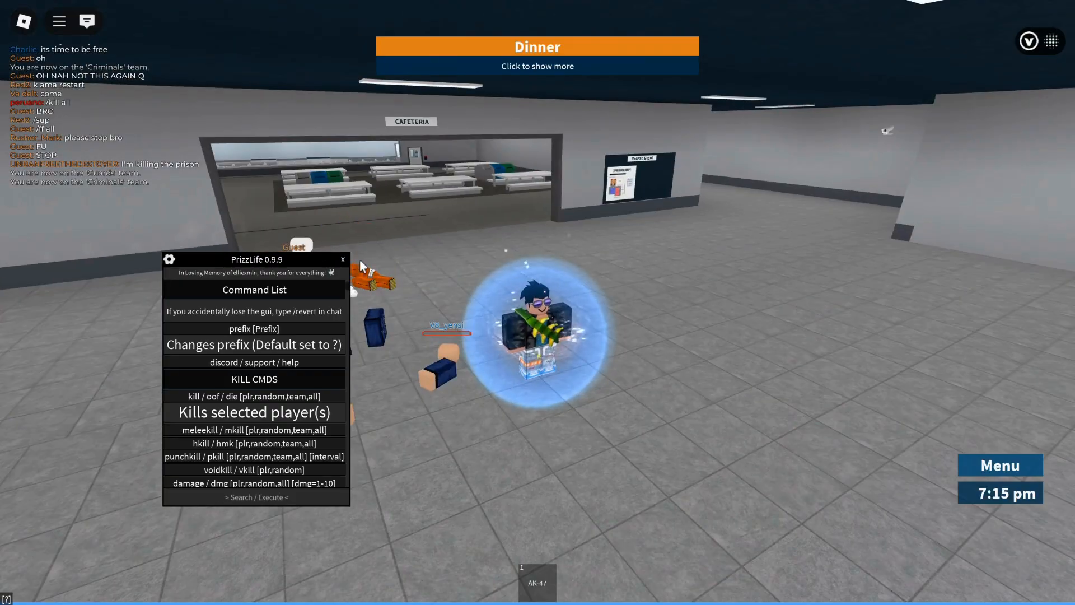
{"action": "left_click", "coordinate": [342, 268]}
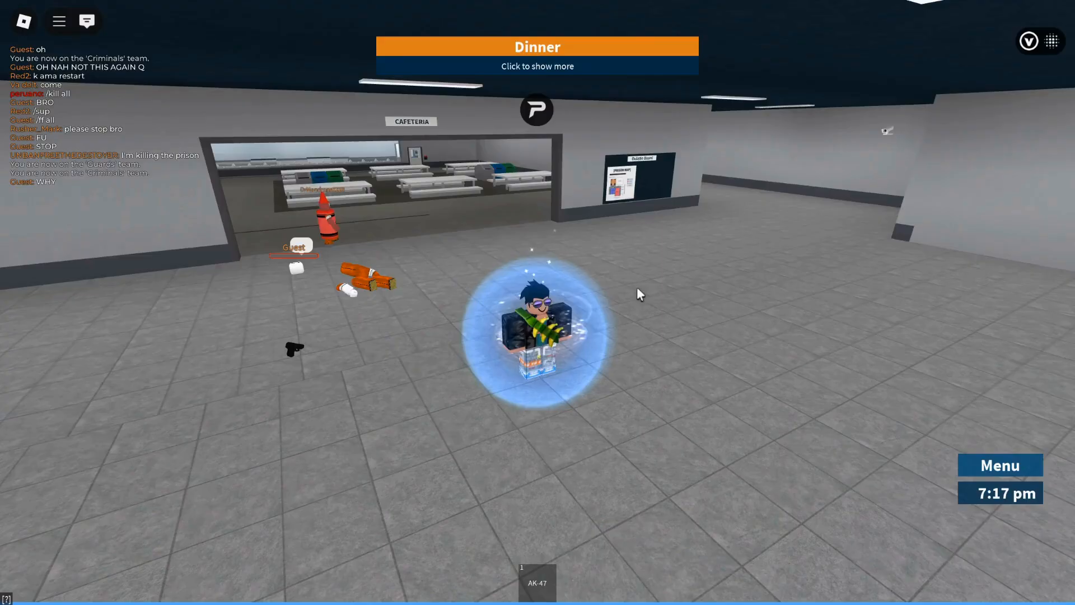
Walk the character toward the corridor, then bring up the Vega X Premium Store page in Chrome.
{"action": "key", "text": "w"}
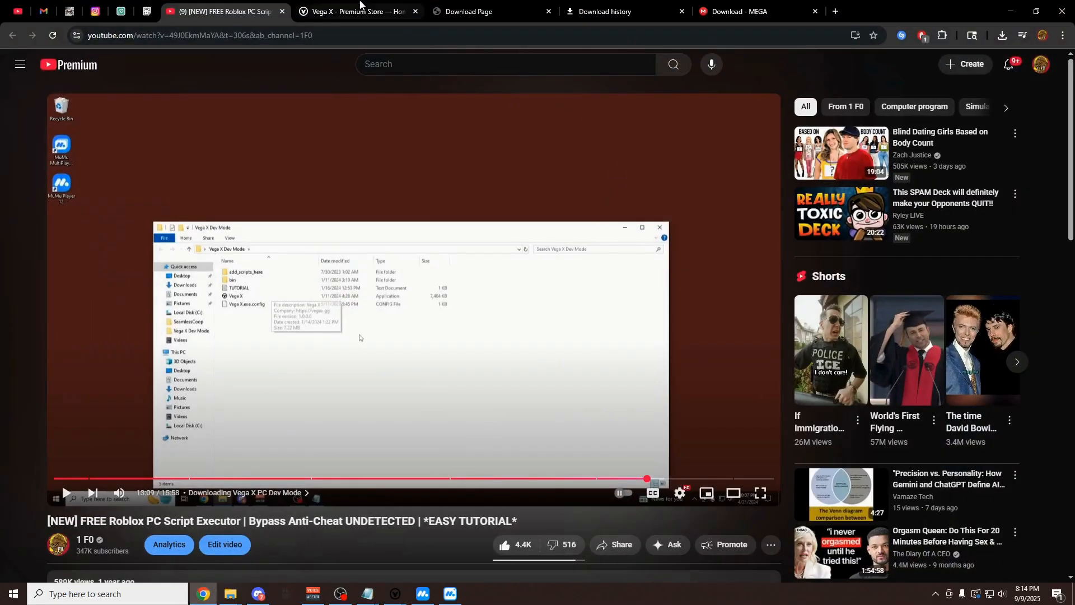
{"action": "left_click", "coordinate": [353, 11]}
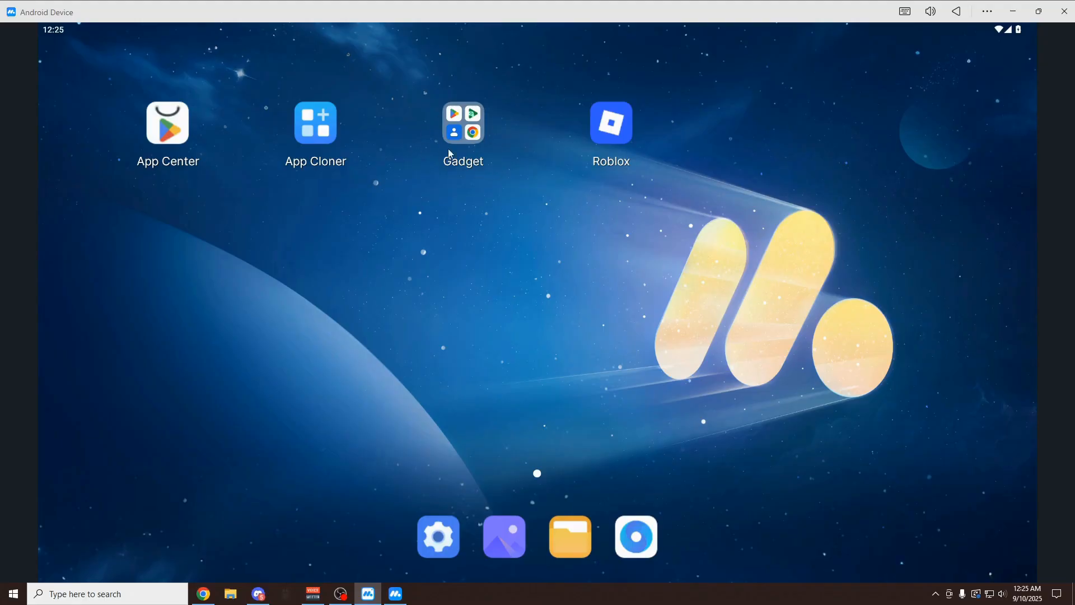
Launch Amaze from the Gadget folder and grant it all-files access.
{"action": "left_click", "coordinate": [463, 125]}
{"action": "left_click_drag", "start_coordinate": [482, 236], "coordinate": [435, 196]}
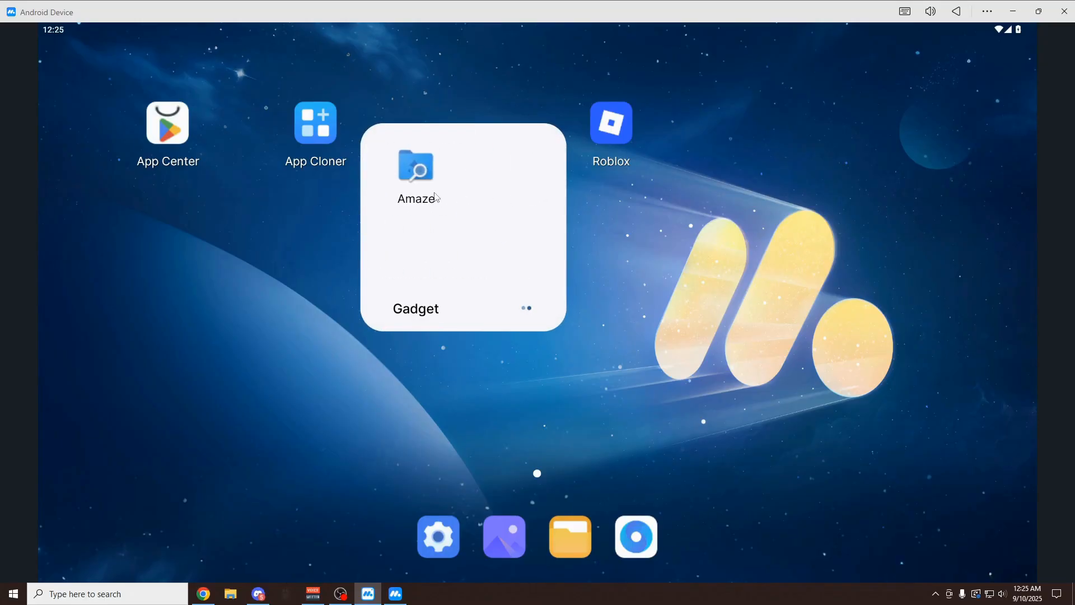
{"action": "left_click", "coordinate": [417, 170]}
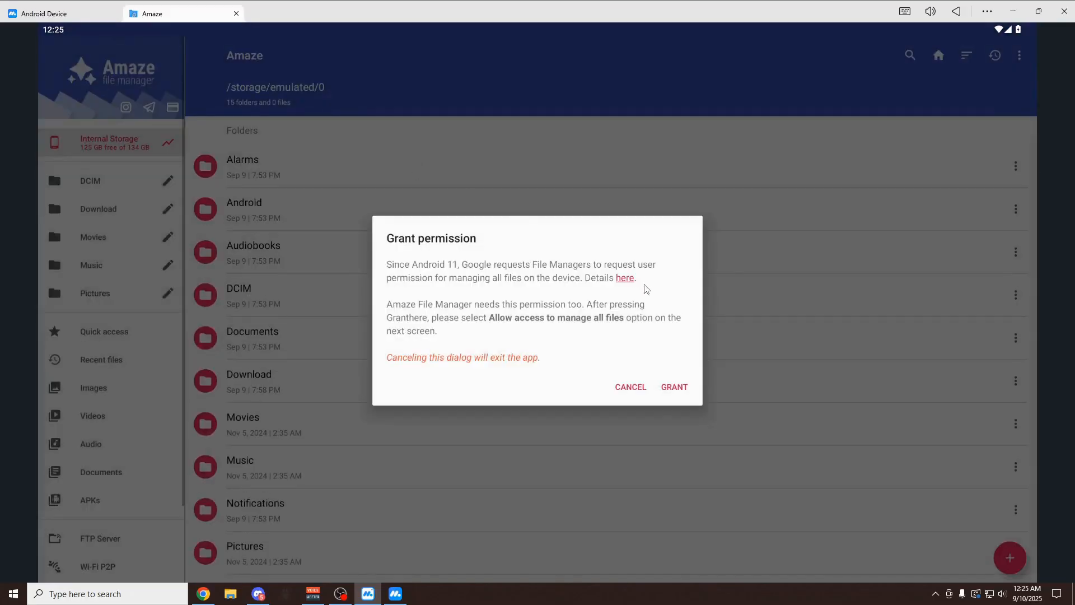
{"action": "left_click", "coordinate": [674, 388]}
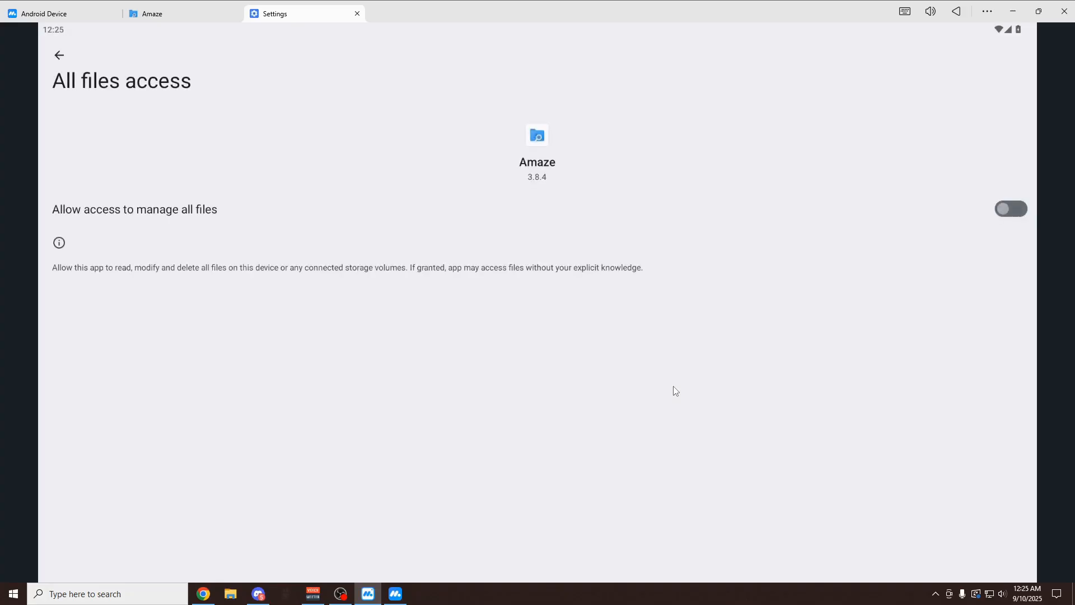
{"action": "left_click", "coordinate": [988, 219]}
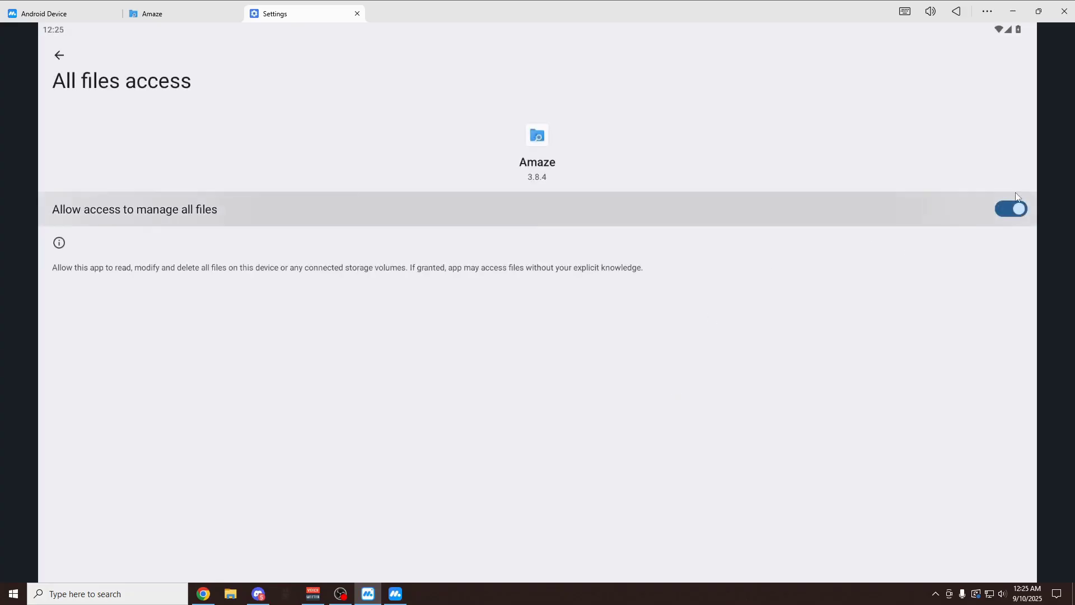
{"action": "left_click", "coordinate": [59, 56]}
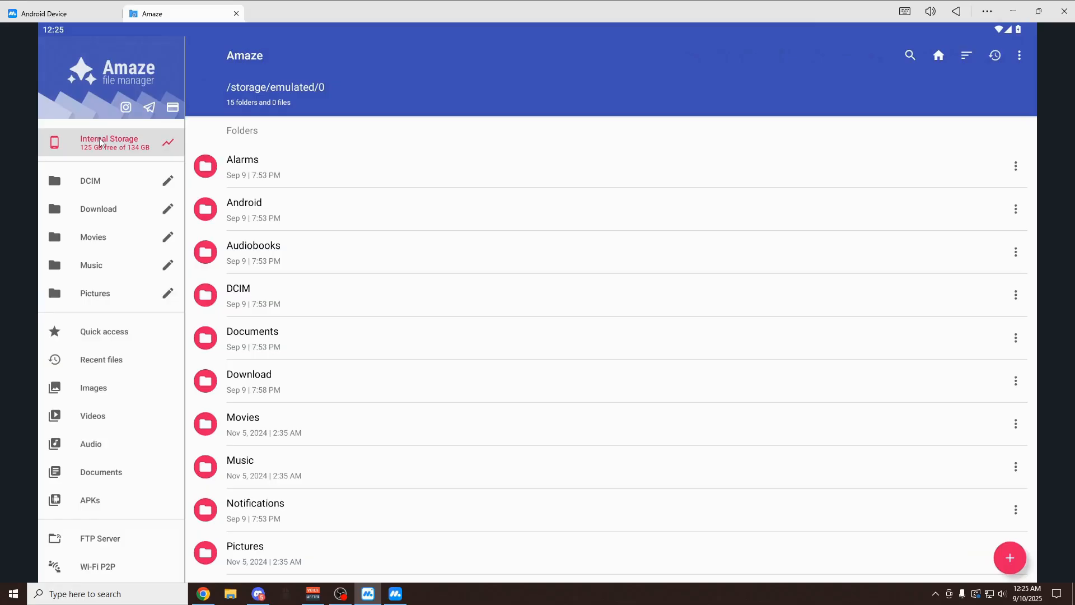
{"action": "scroll", "coordinate": [315, 335], "scroll_direction": "down", "scroll_amount": 5}
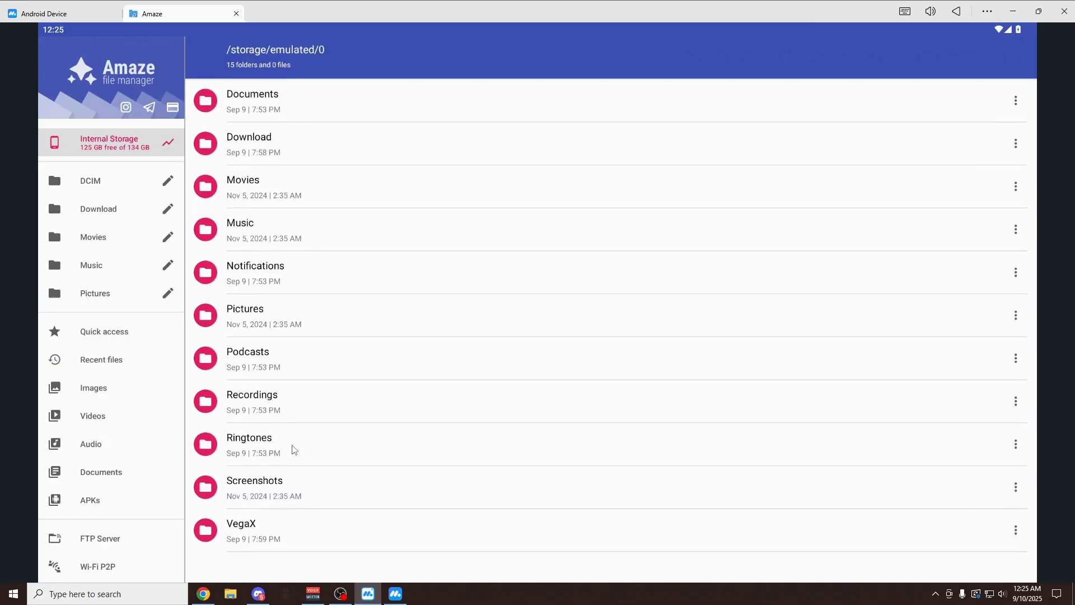
Create a new file named admin commands.txt inside VegaX/Autoexec.
{"action": "left_click", "coordinate": [296, 536]}
{"action": "left_click", "coordinate": [277, 172]}
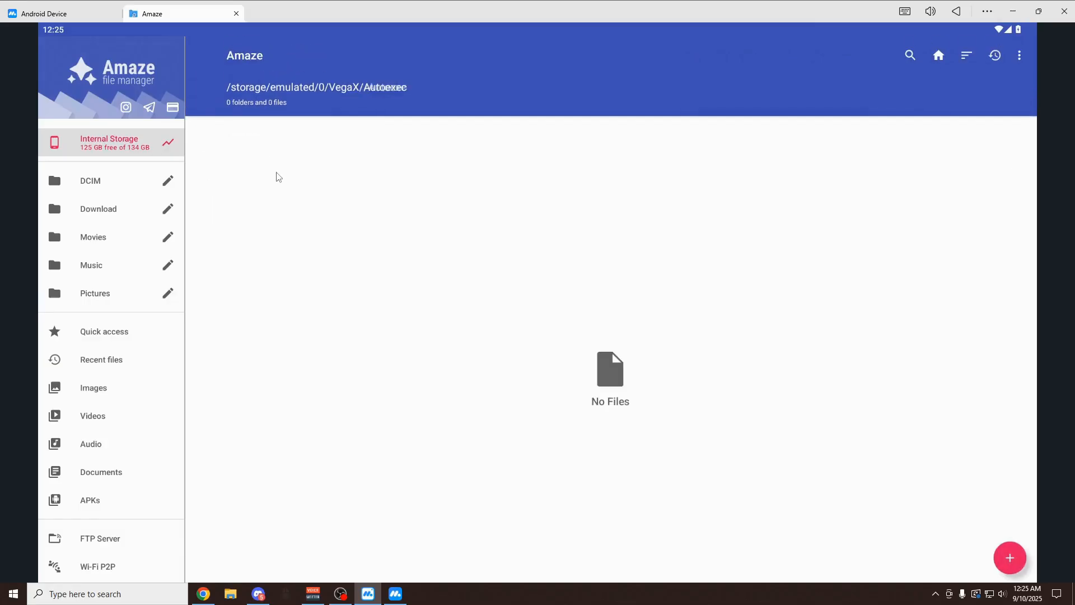
{"action": "left_click", "coordinate": [1009, 557]}
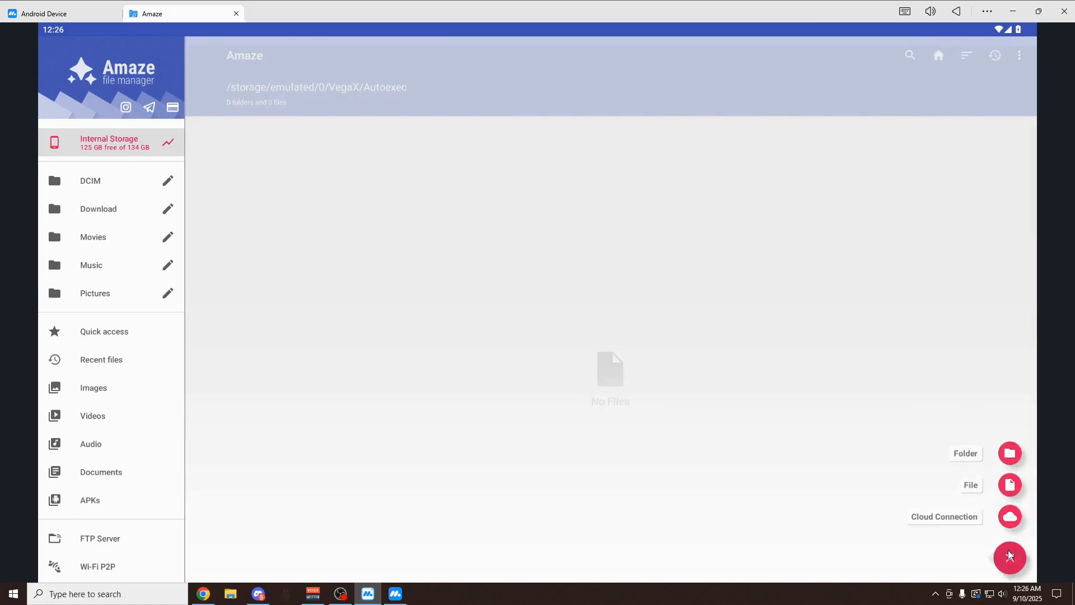
{"action": "left_click", "coordinate": [1009, 486]}
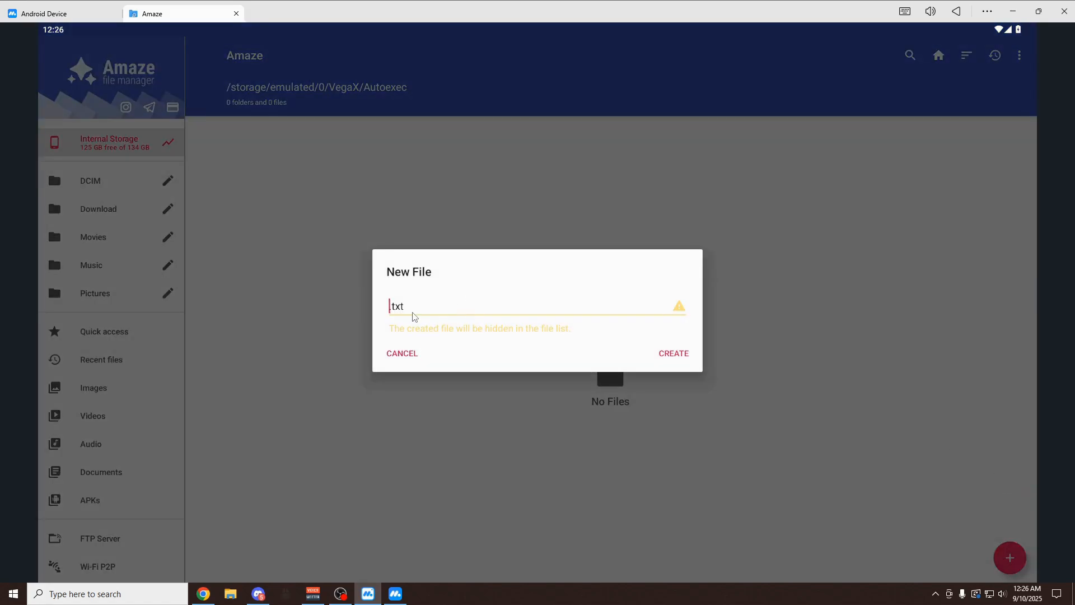
{"action": "type", "text": "admin commands"}
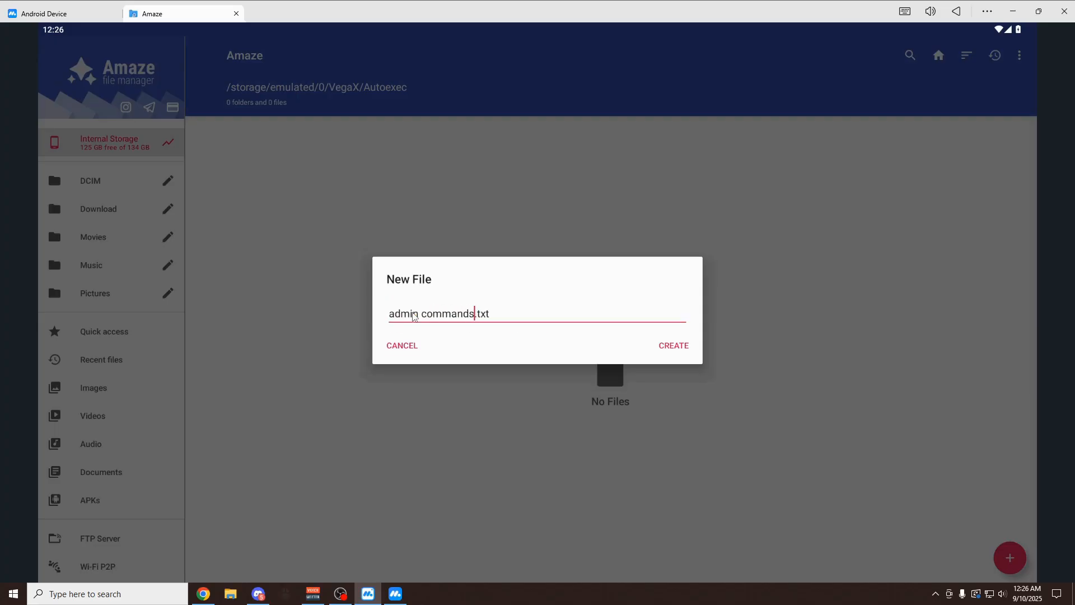
{"action": "left_click", "coordinate": [674, 344]}
Put the Infinite Yield loadstring line into admin commands.txt with Amaze Text Editor and save it.
{"action": "left_click", "coordinate": [277, 179]}
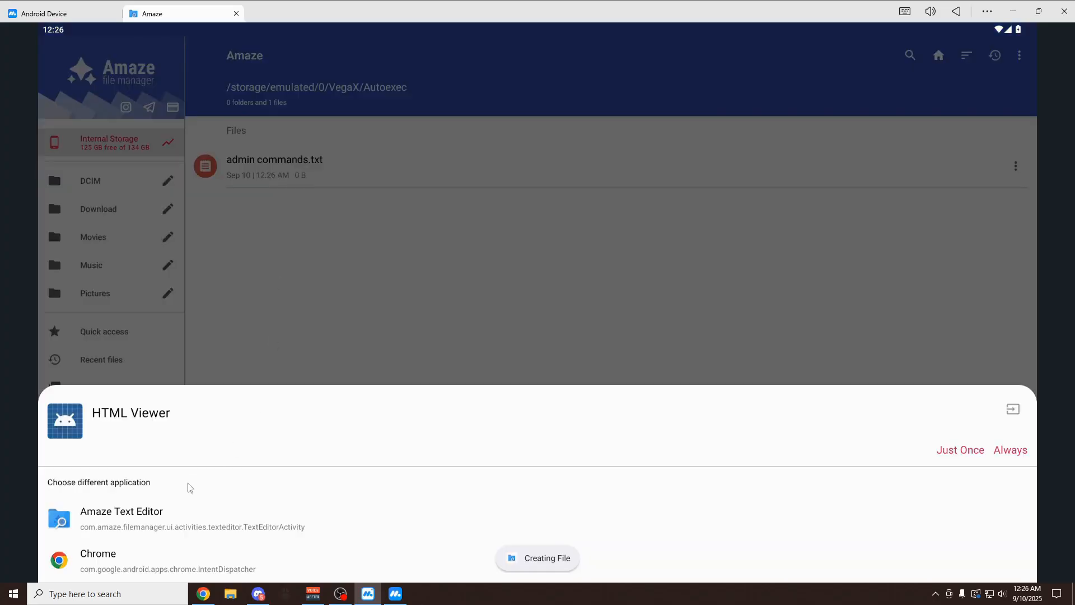
{"action": "left_click", "coordinate": [168, 514]}
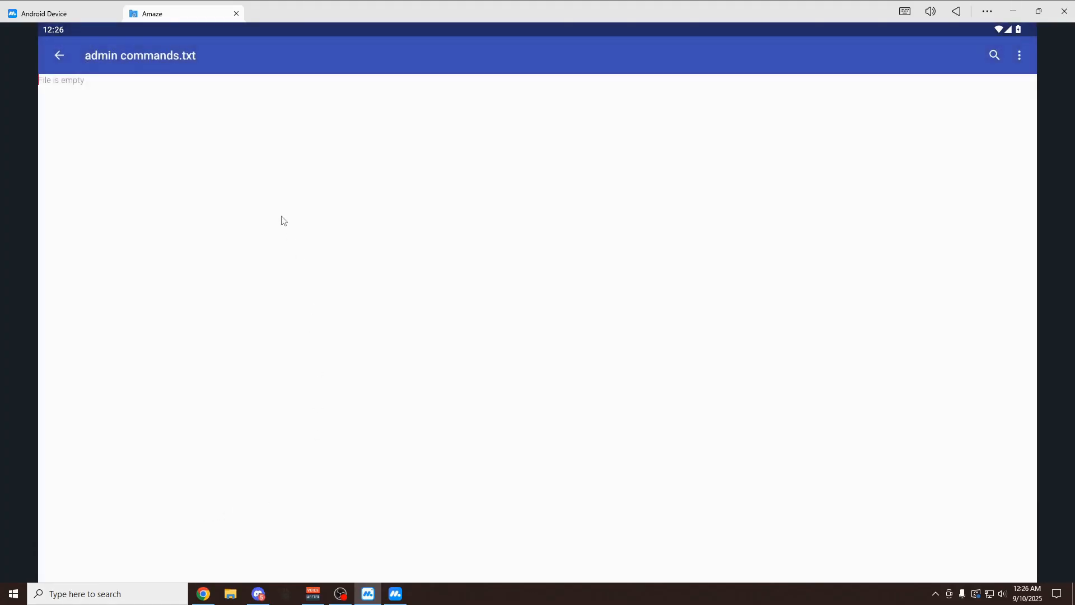
{"action": "key", "text": "alt+Tab"}
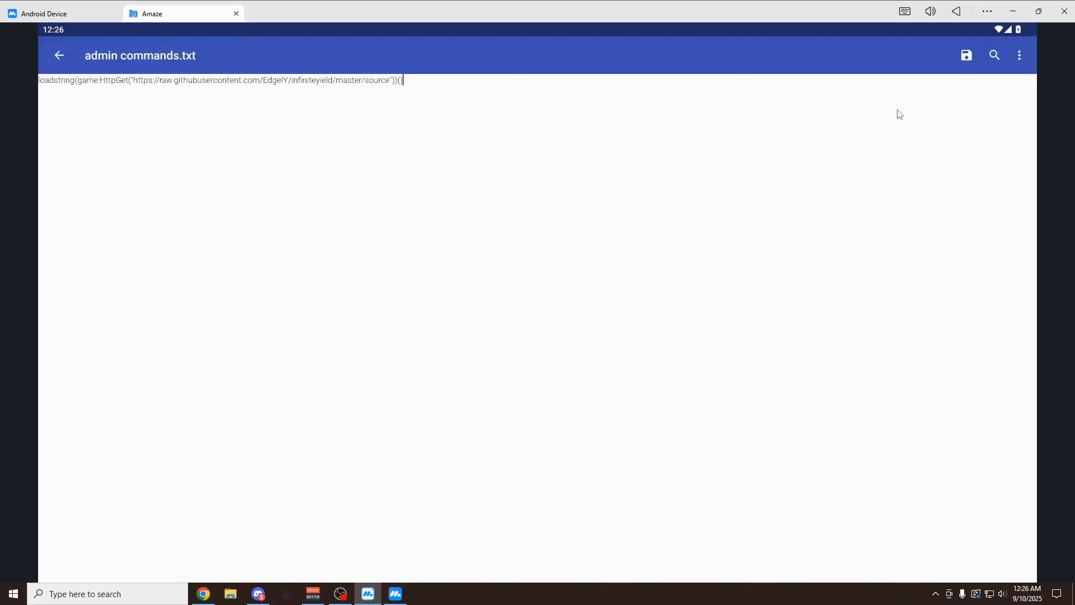
{"action": "left_click", "coordinate": [968, 55]}
{"action": "left_click", "coordinate": [61, 55]}
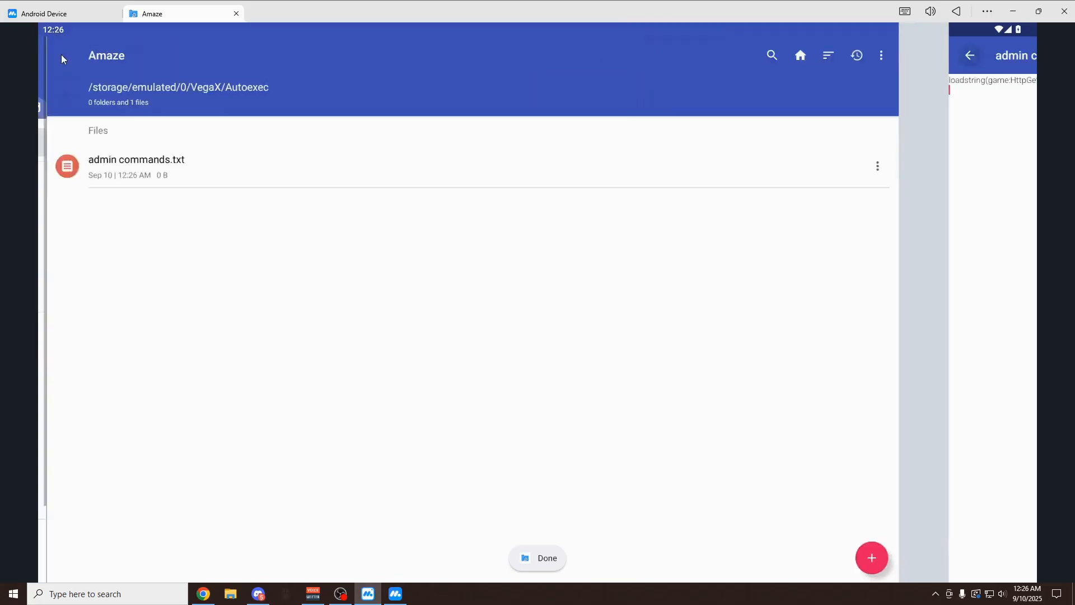
Return to the Roblox game in the emulator so Infinite Yield auto-loads and the PrizzLife command list shows.
{"action": "key", "text": "alt+Tab"}
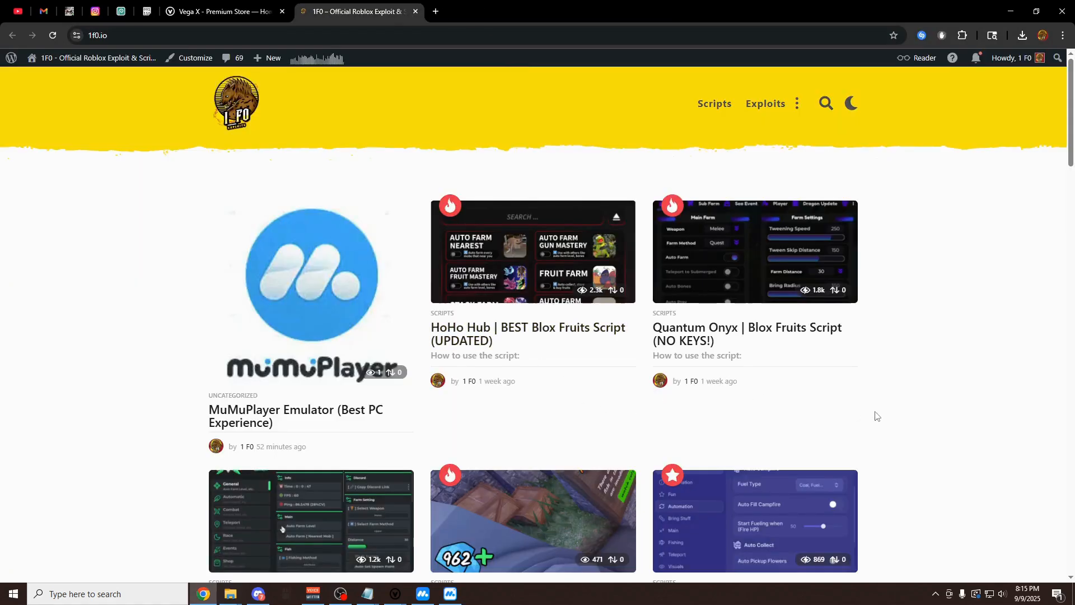
{"action": "scroll", "coordinate": [916, 296], "scroll_direction": "down", "scroll_amount": 2}
{"action": "scroll", "coordinate": [937, 289], "scroll_direction": "down", "scroll_amount": 2}
{"action": "scroll", "coordinate": [940, 282], "scroll_direction": "down", "scroll_amount": 2}
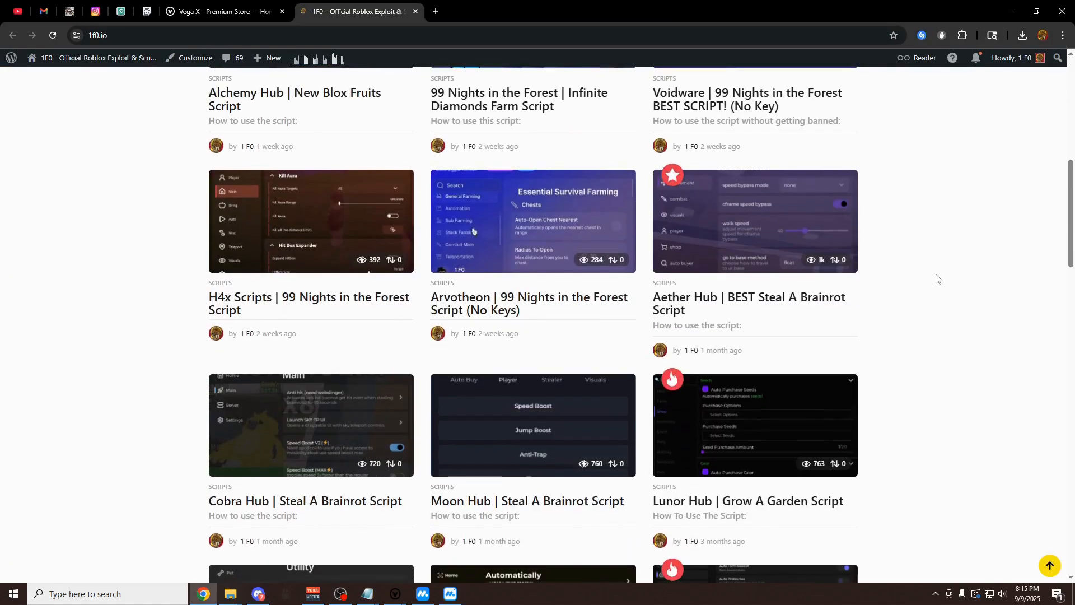
{"action": "left_click", "coordinate": [450, 593]}
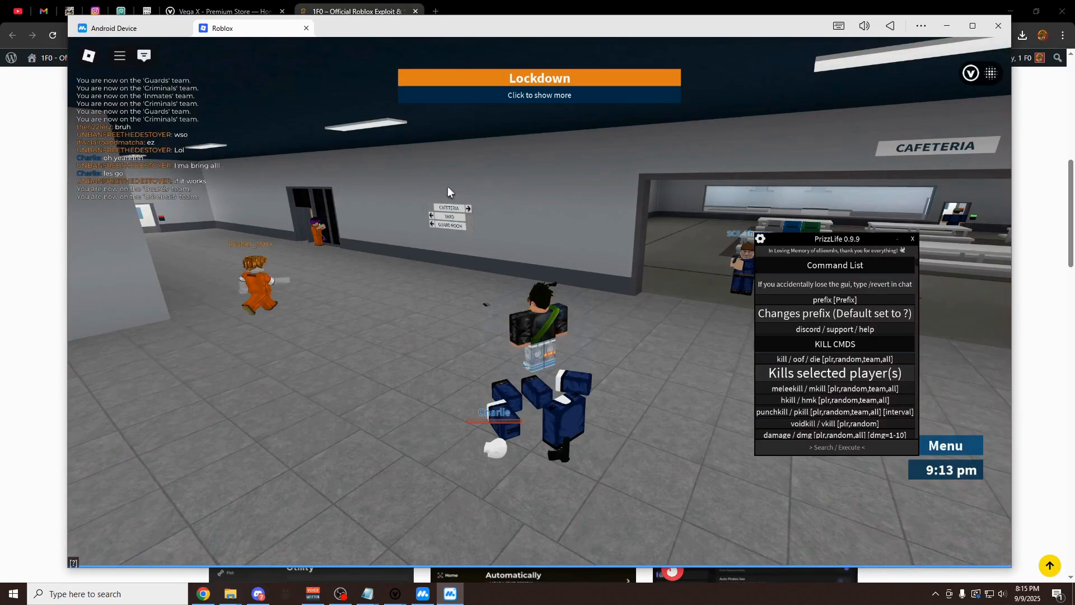
Bring up Vega X's Script Hub from the side panel, listing grow a garden script results.
{"action": "left_click", "coordinate": [971, 76]}
{"action": "left_click", "coordinate": [133, 284]}
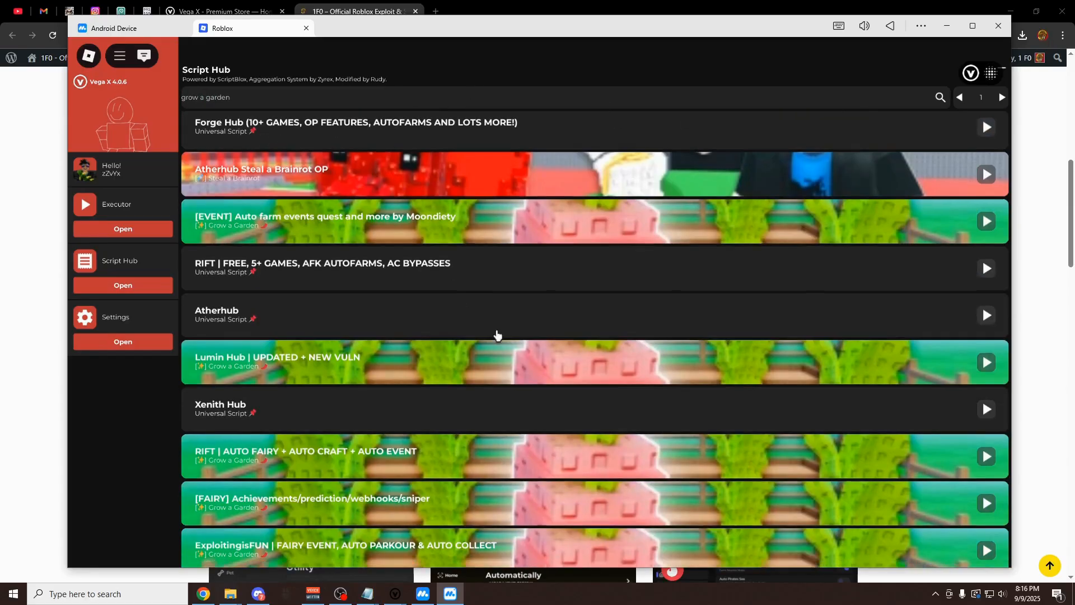
{"action": "scroll", "coordinate": [521, 344], "scroll_direction": "down", "scroll_amount": 5}
{"action": "scroll", "coordinate": [553, 394], "scroll_direction": "up", "scroll_amount": 5}
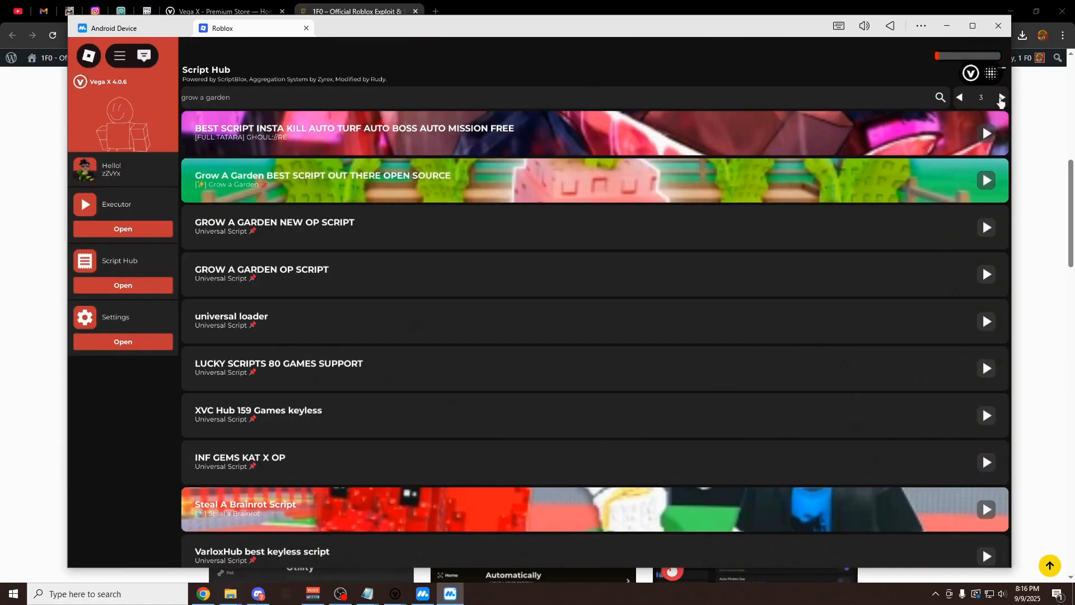
Hide the emulator and switch Chrome to the YouTube channel page to reach the Infinite Yield link.
{"action": "left_click", "coordinate": [32, 174]}
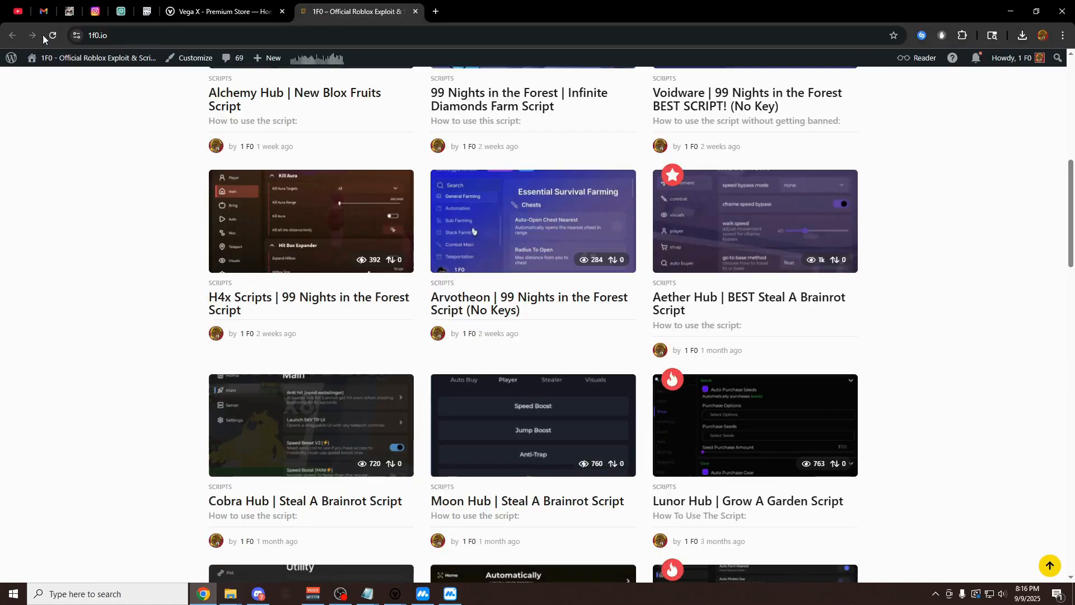
{"action": "left_click", "coordinate": [17, 12]}
{"action": "scroll", "coordinate": [678, 462], "scroll_direction": "down", "scroll_amount": 5}
{"action": "scroll", "coordinate": [679, 462], "scroll_direction": "down", "scroll_amount": 5}
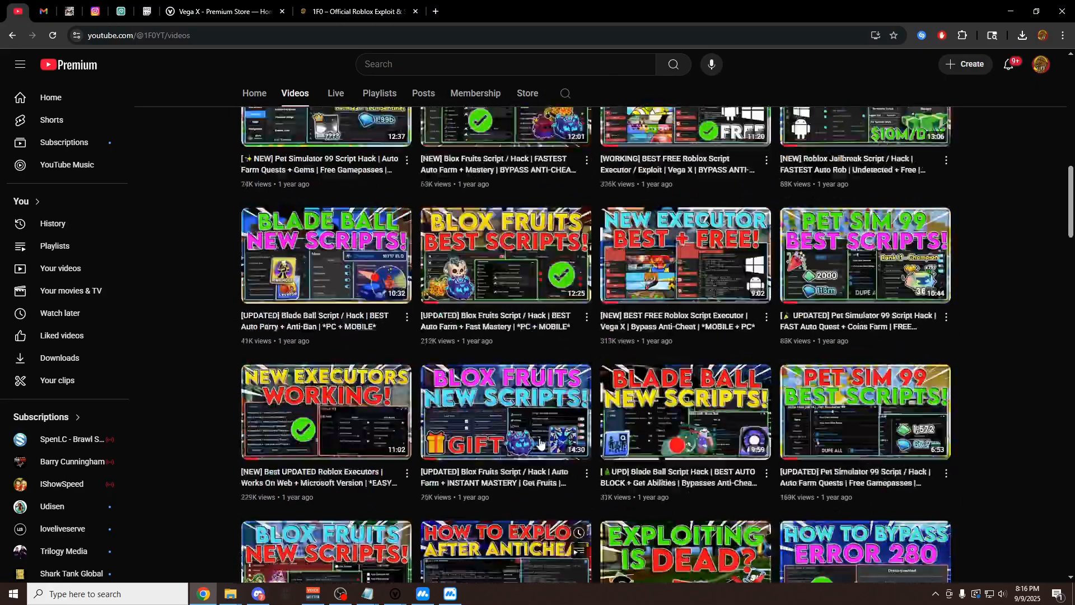
{"action": "scroll", "coordinate": [679, 461], "scroll_direction": "down", "scroll_amount": 5}
{"action": "scroll", "coordinate": [679, 461], "scroll_direction": "up", "scroll_amount": 3}
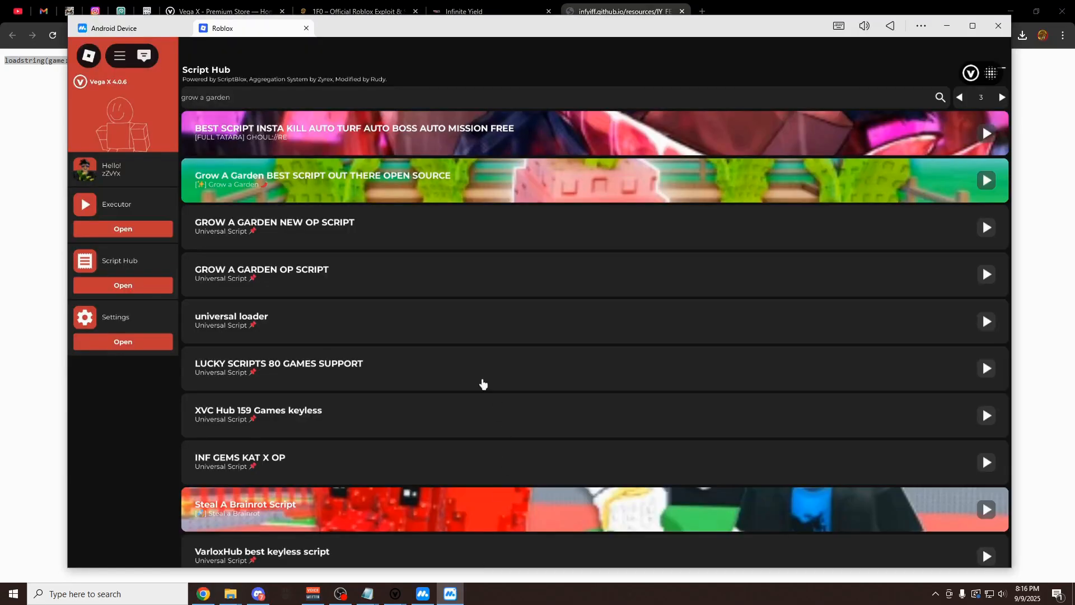
Paste the Infinite Yield loadstring into the Vega X executor and run it.
{"action": "left_click", "coordinate": [126, 229]}
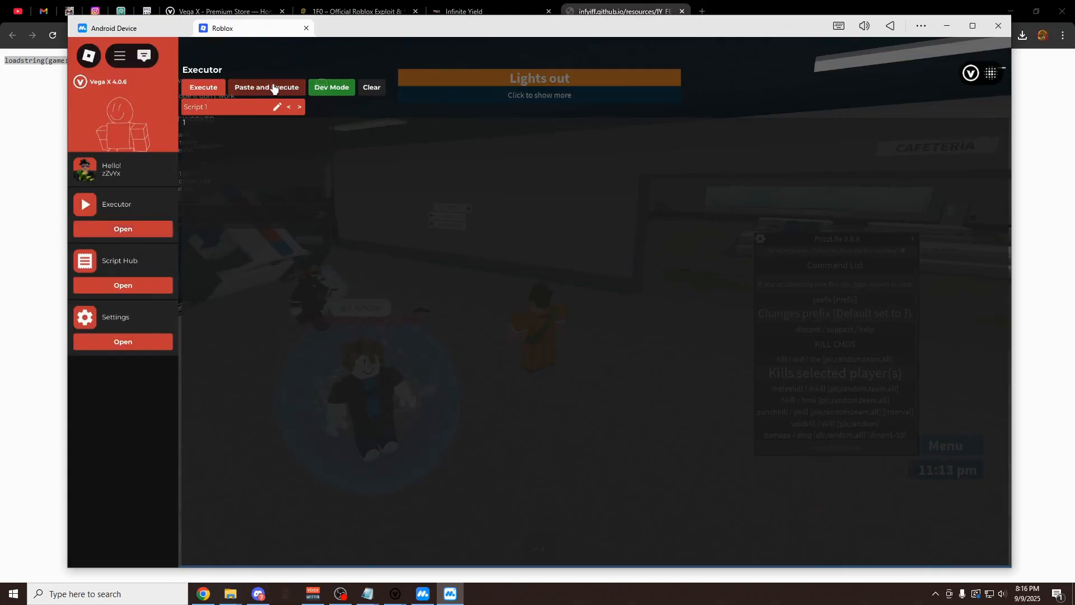
{"action": "left_click", "coordinate": [293, 146]}
{"action": "type", "text": "loadstring(game:HttpGet(\"https://raw.githubusercontent.com/EdgeIY/infiniteyield/master/source\"))()"}
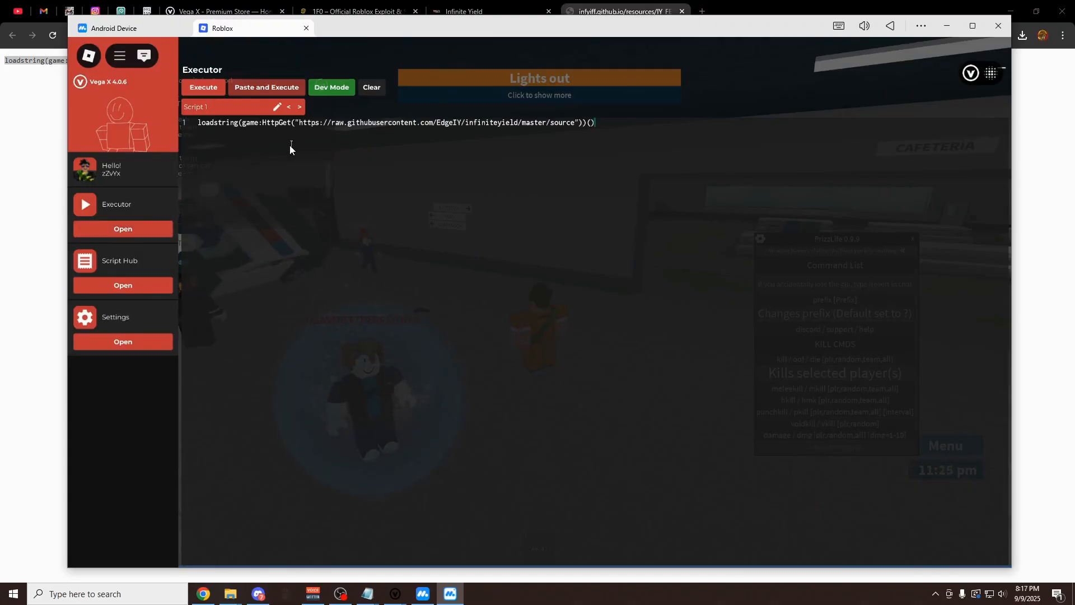
{"action": "left_click", "coordinate": [203, 88]}
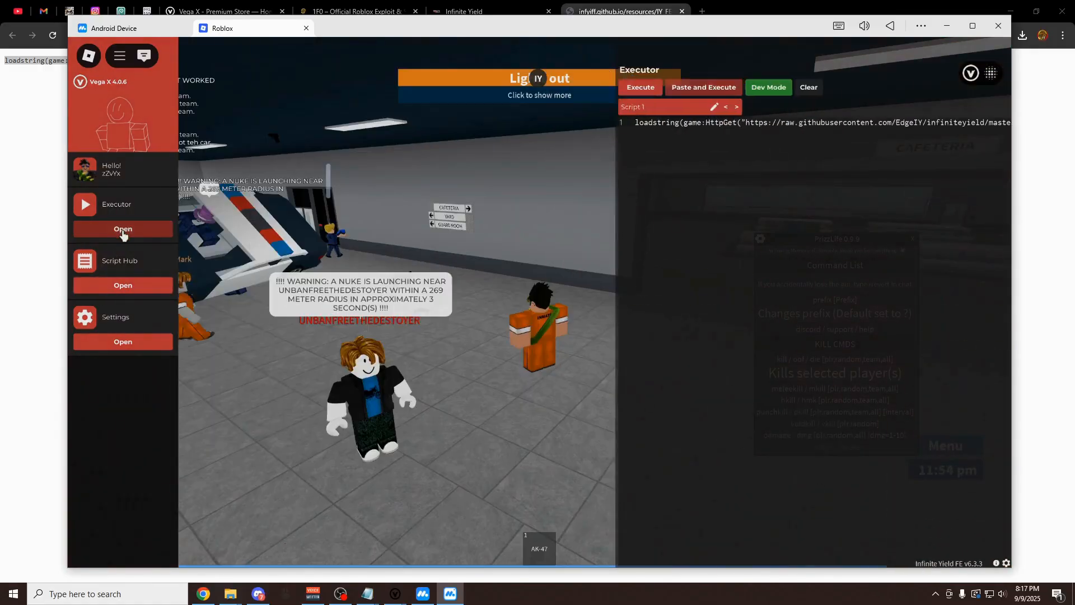
Close the executor and Script Hub panels, leaving Infinite Yield running over the game.
{"action": "left_click", "coordinate": [123, 230]}
{"action": "left_click", "coordinate": [133, 232]}
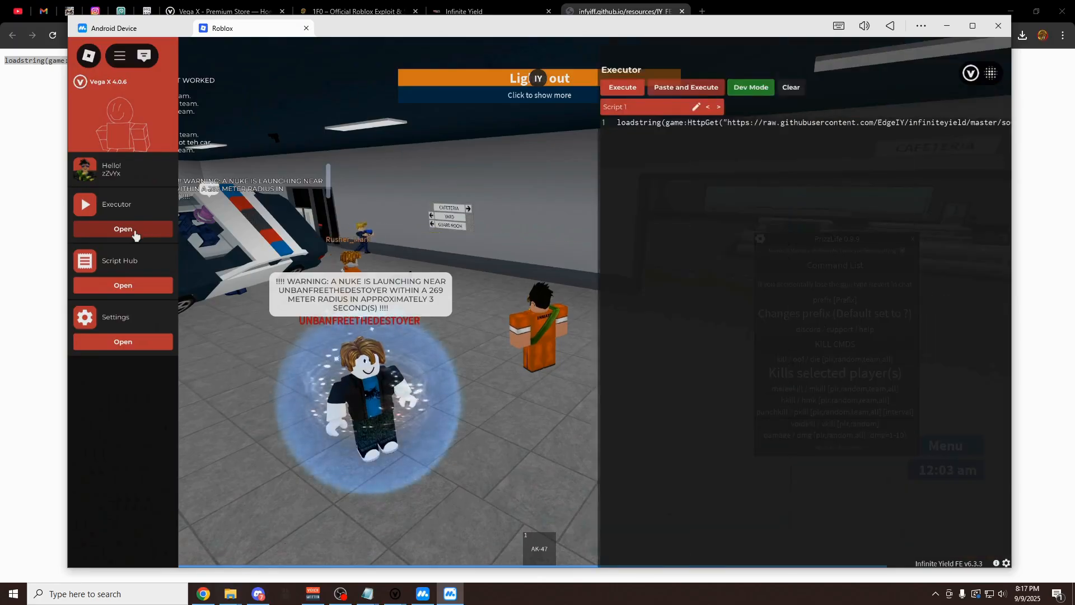
{"action": "left_click", "coordinate": [124, 285]}
{"action": "left_click", "coordinate": [968, 76]}
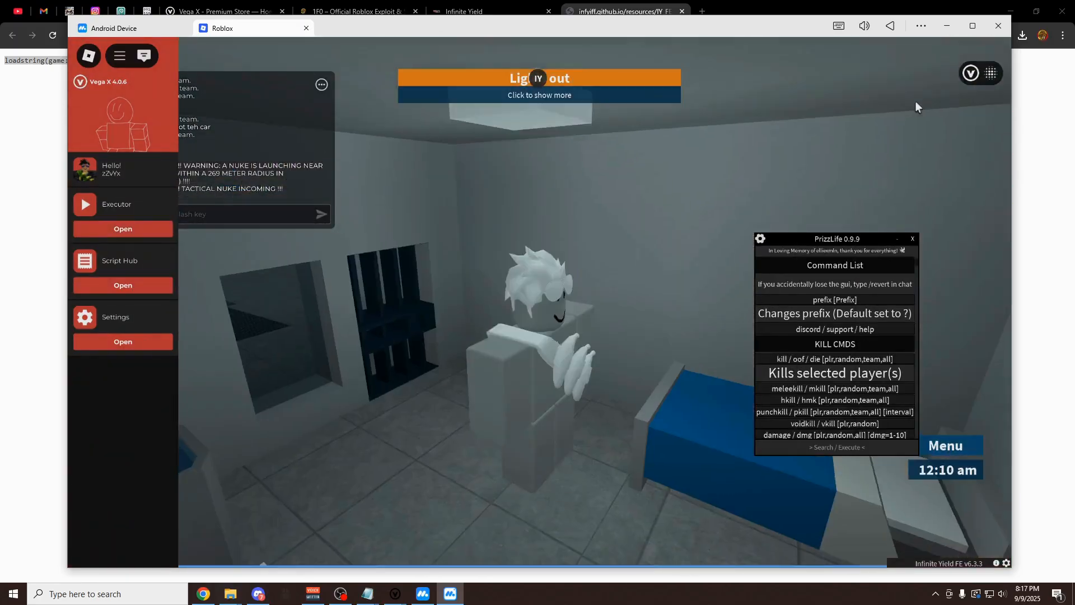
Close the Vega X side panel, move its launcher aside and make the emulator fill the screen.
{"action": "left_click", "coordinate": [969, 74]}
{"action": "left_click_drag", "start_coordinate": [989, 71], "coordinate": [848, 112]}
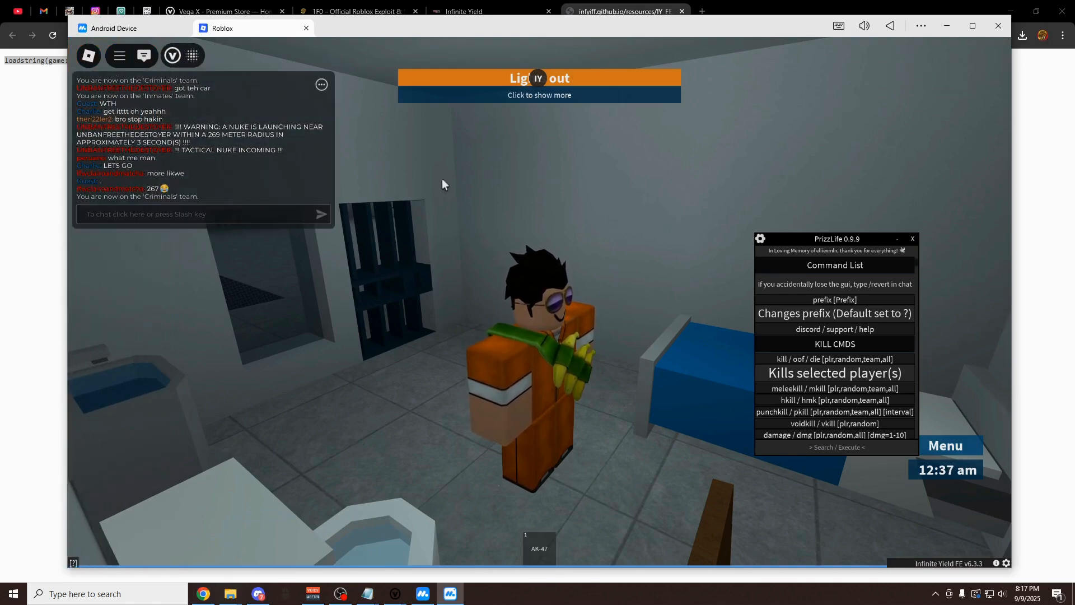
{"action": "key", "text": "a"}
{"action": "key", "text": "w"}
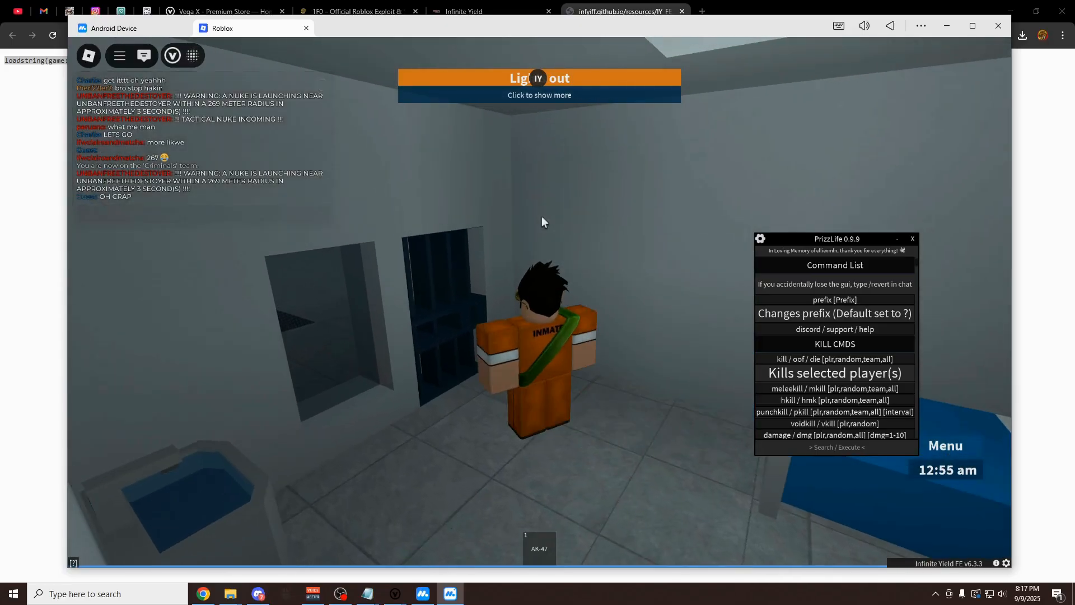
{"action": "mouse_move", "coordinate": [800, 238]}
{"action": "left_mouse_down"}
{"action": "mouse_move", "coordinate": [836, 156]}
{"action": "mouse_move", "coordinate": [891, 172]}
{"action": "left_mouse_up"}
{"action": "key", "text": "super+Up"}
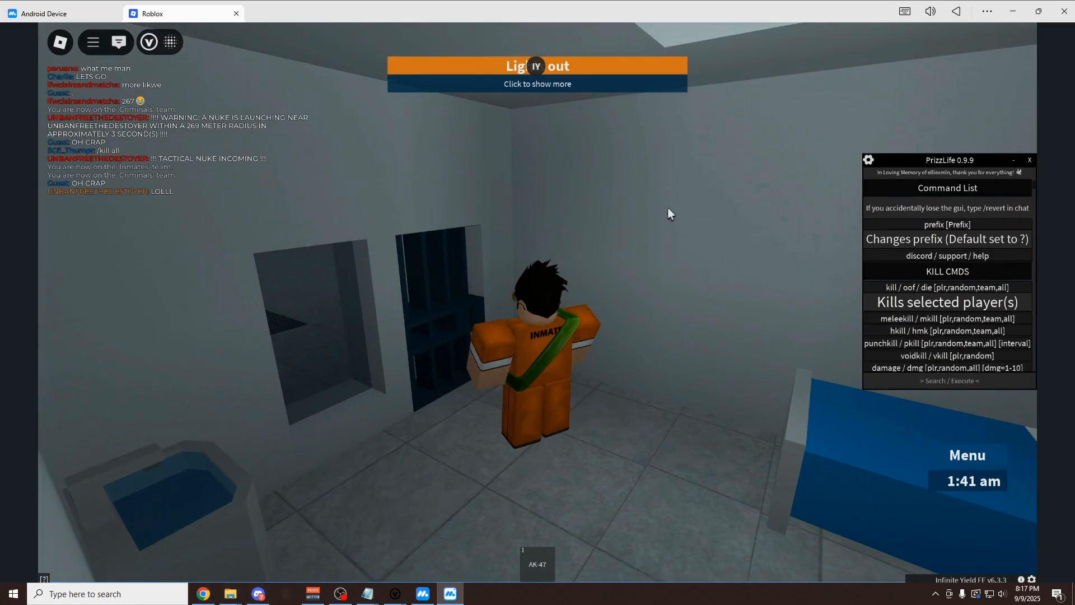
Walk the prisoner around the cell toward the bars, toilet, sink and bed.
{"action": "key", "text": "w"}
{"action": "key", "text": "a"}
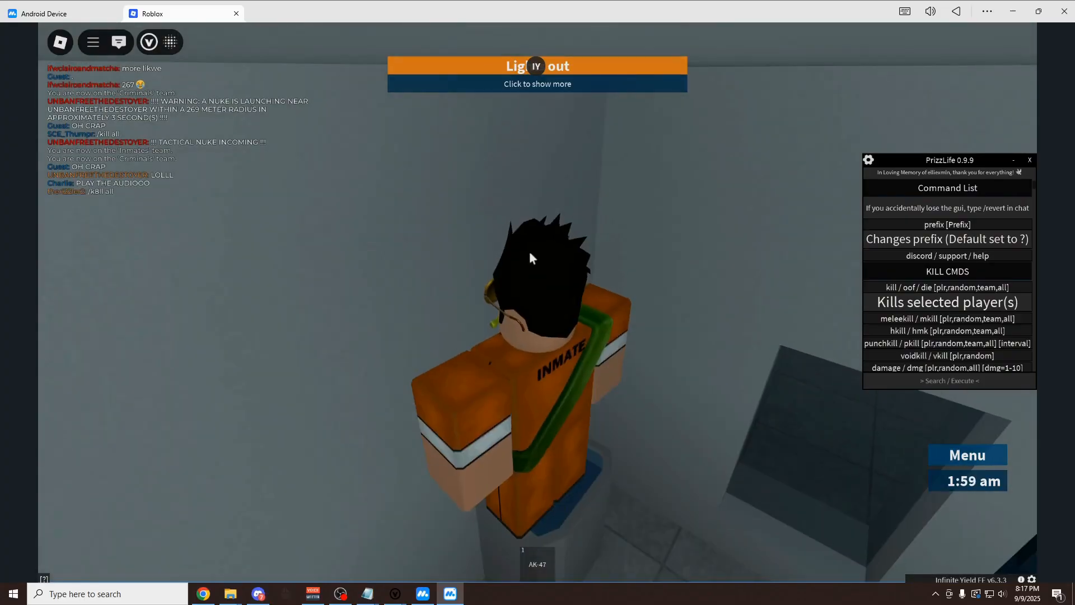
{"action": "key", "text": "d"}
{"action": "key", "text": "a"}
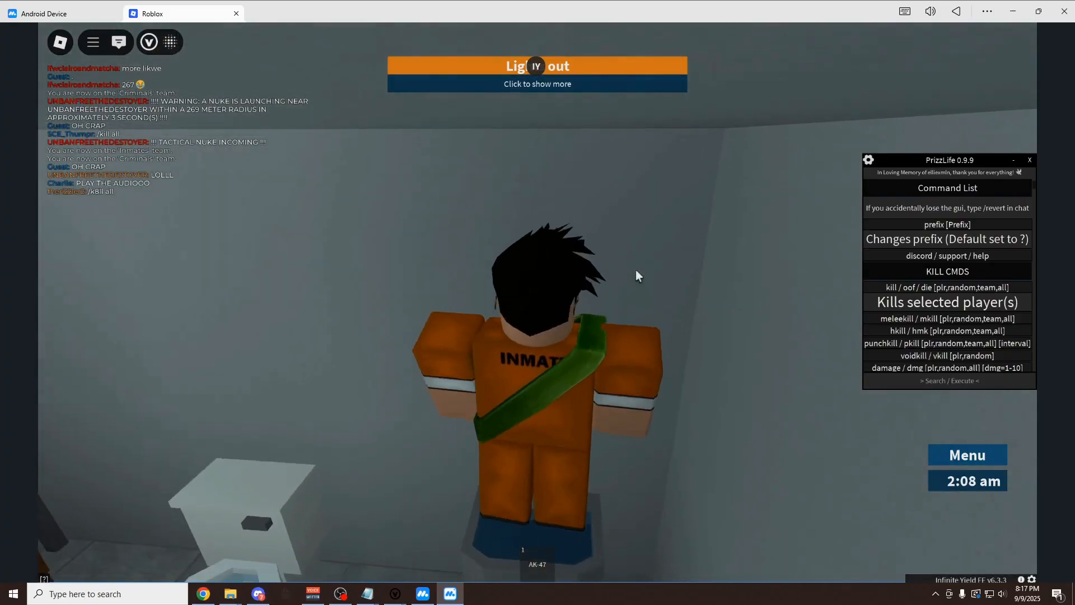
{"action": "key", "text": "s"}
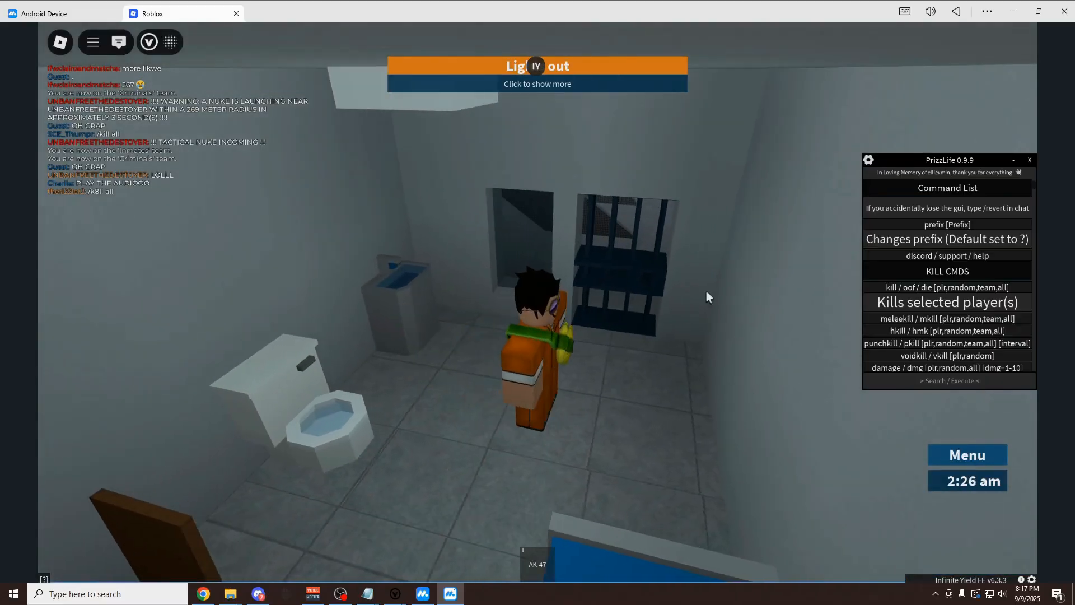
{"action": "key", "text": "w"}
Reposition the PrizzLife command panel in several drags while heading for the cell door.
{"action": "mouse_move", "coordinate": [938, 154]}
{"action": "left_mouse_down"}
{"action": "mouse_move", "coordinate": [836, 126]}
{"action": "mouse_move", "coordinate": [814, 135]}
{"action": "left_mouse_up"}
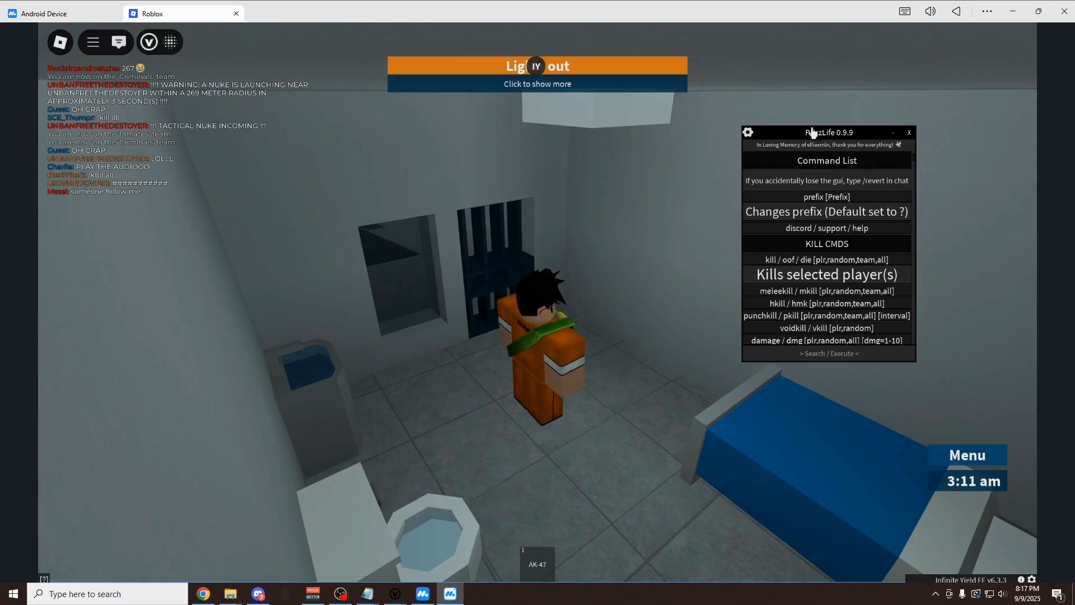
{"action": "left_click_drag", "start_coordinate": [781, 137], "coordinate": [760, 138]}
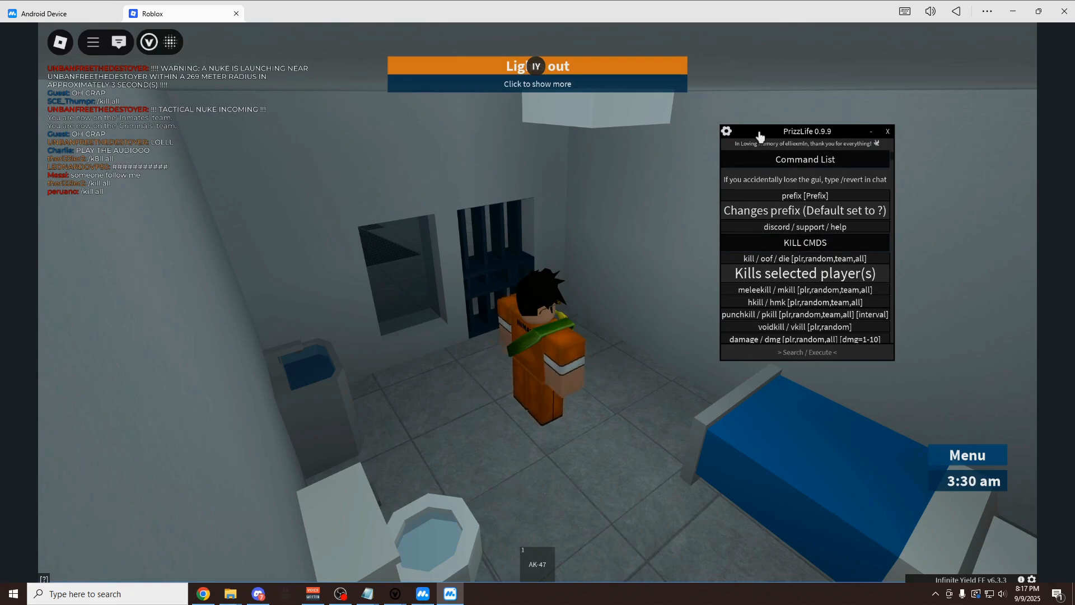
{"action": "left_click_drag", "start_coordinate": [759, 136], "coordinate": [757, 138]}
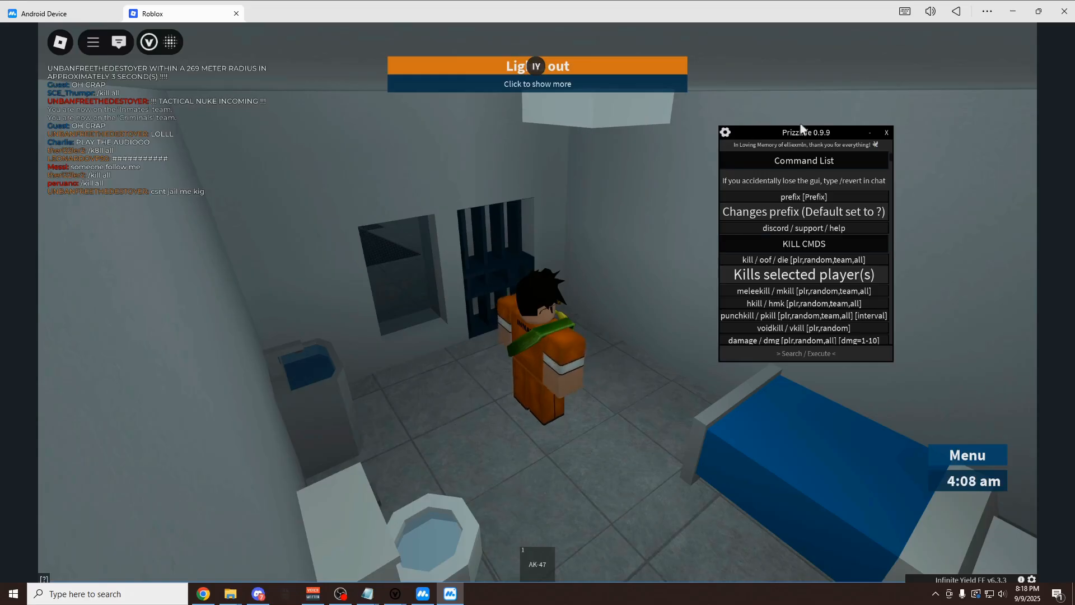
{"action": "left_click_drag", "start_coordinate": [847, 137], "coordinate": [812, 142]}
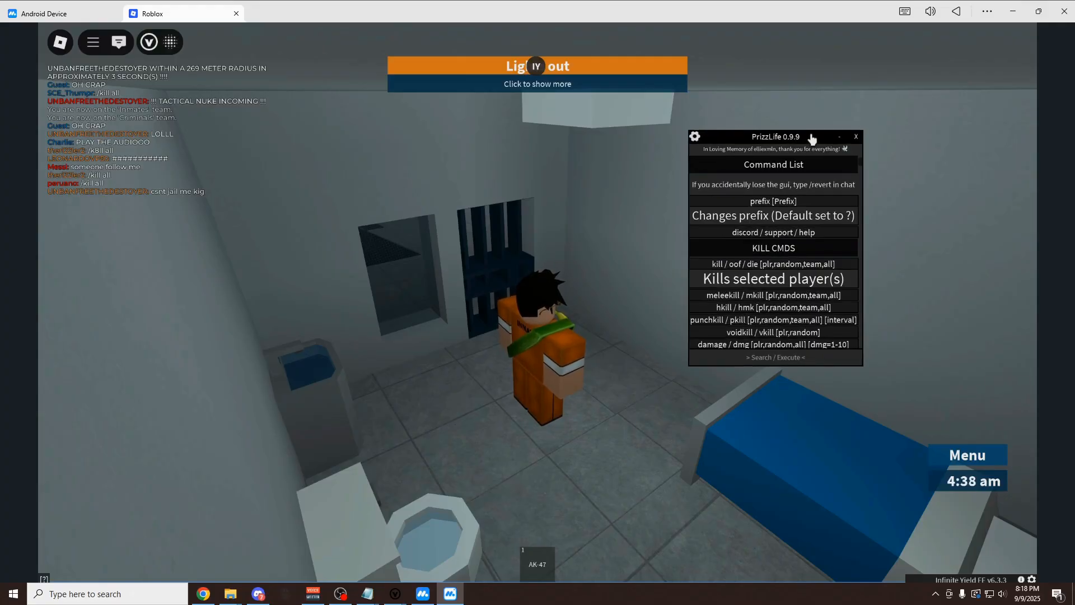
{"action": "left_click_drag", "start_coordinate": [718, 145], "coordinate": [676, 172]}
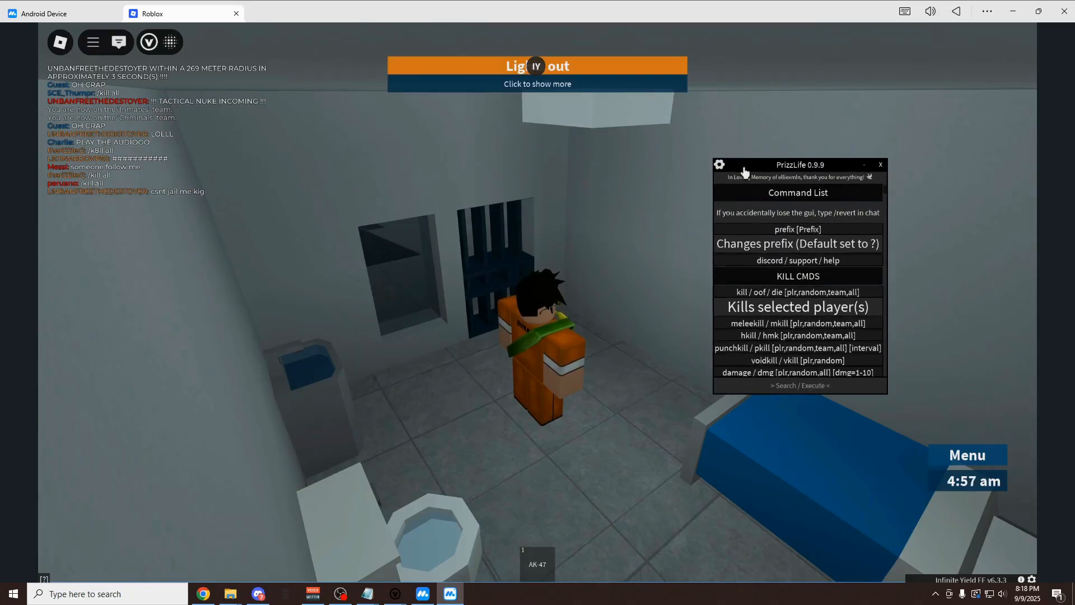
{"action": "key", "text": "w"}
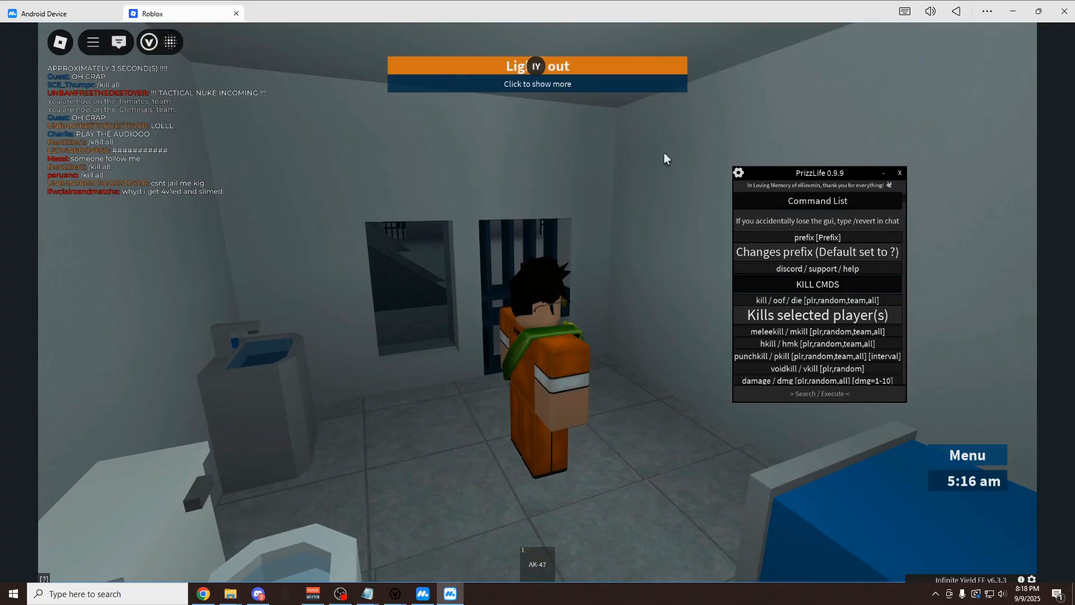
{"action": "mouse_move", "coordinate": [774, 173]}
{"action": "left_mouse_down"}
{"action": "mouse_move", "coordinate": [803, 152]}
{"action": "mouse_move", "coordinate": [851, 196]}
{"action": "left_mouse_up"}
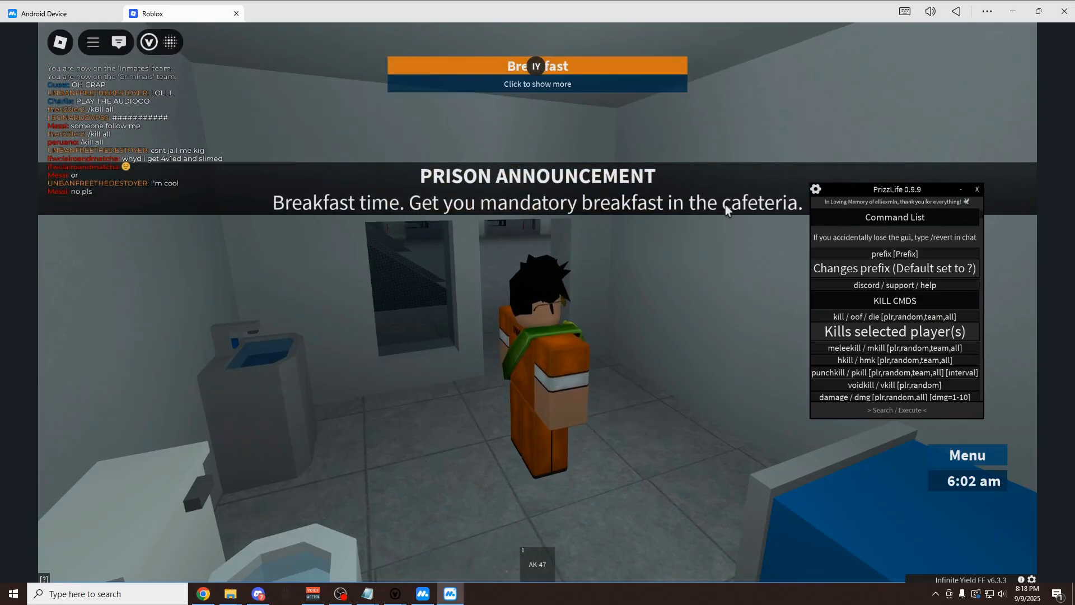
Walk out of the cell down the corridor, through the cafeteria and turn to face the camera.
{"action": "key", "text": "w"}
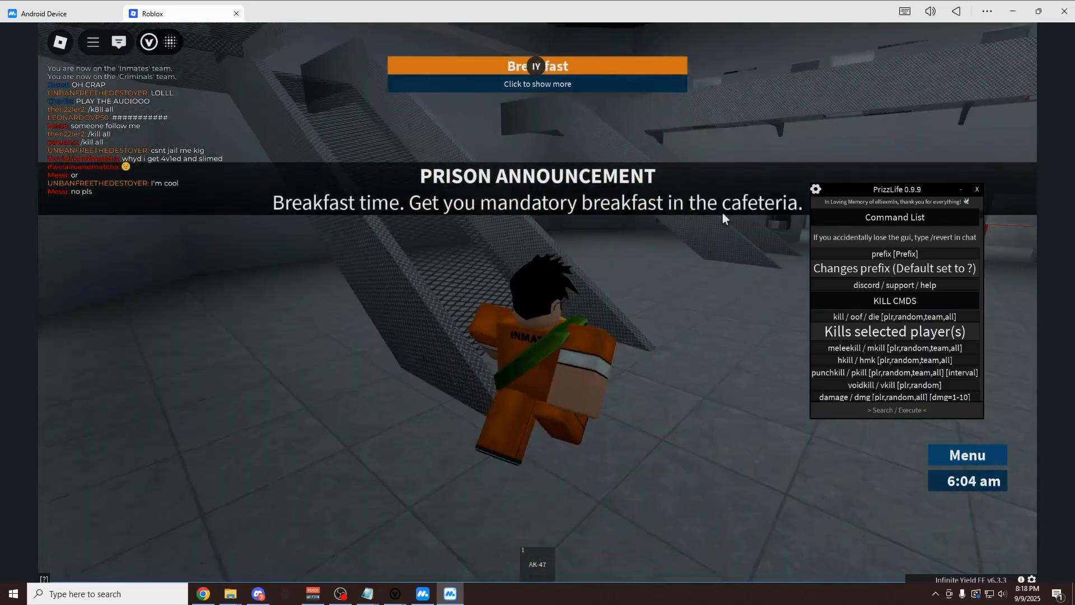
{"action": "key", "text": "w"}
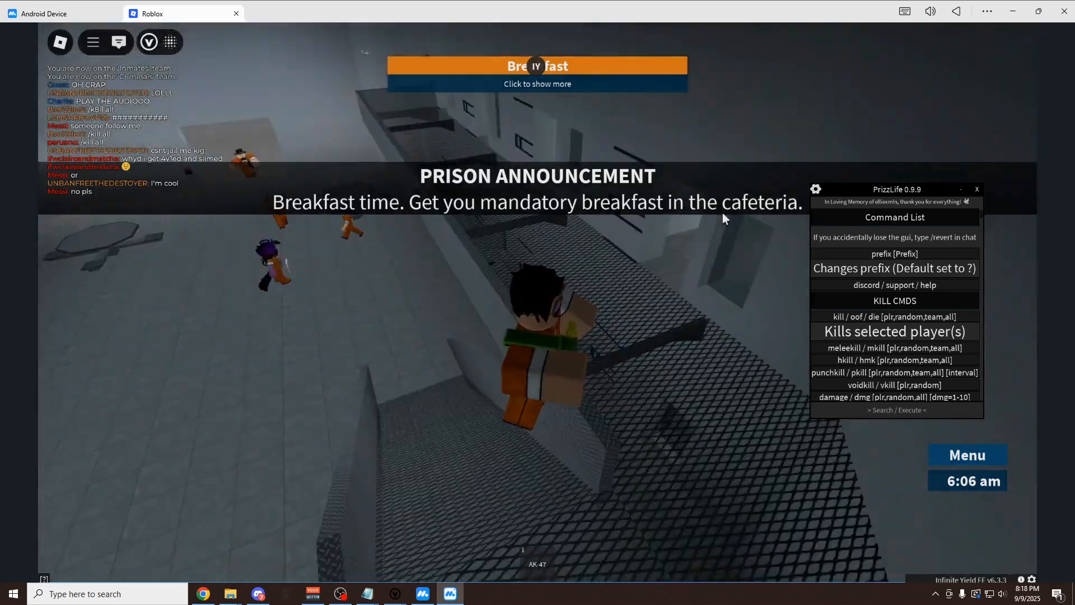
{"action": "key", "text": "w"}
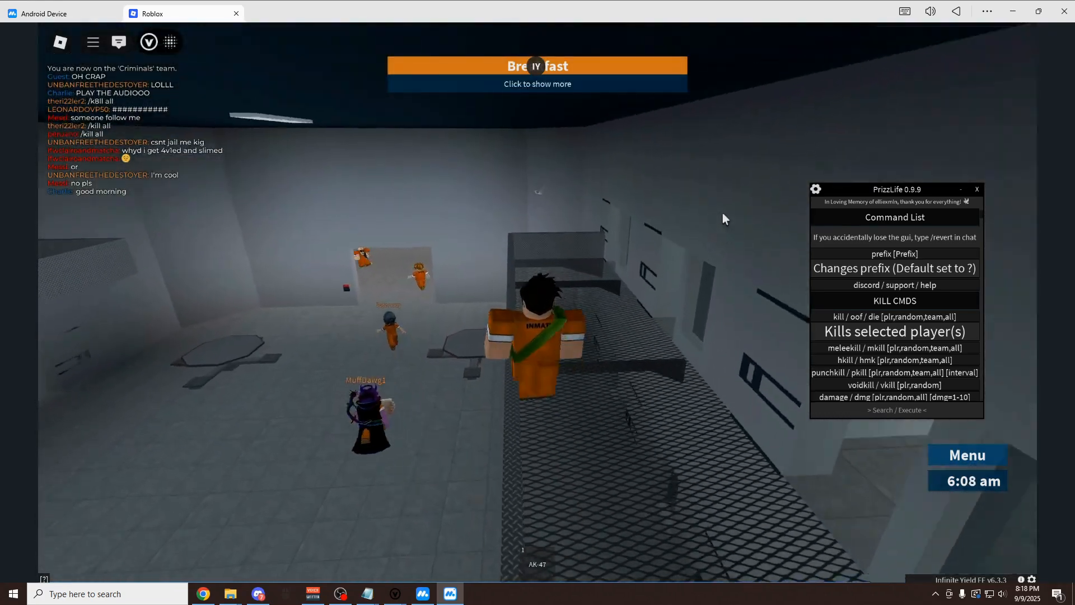
{"action": "key", "text": "w"}
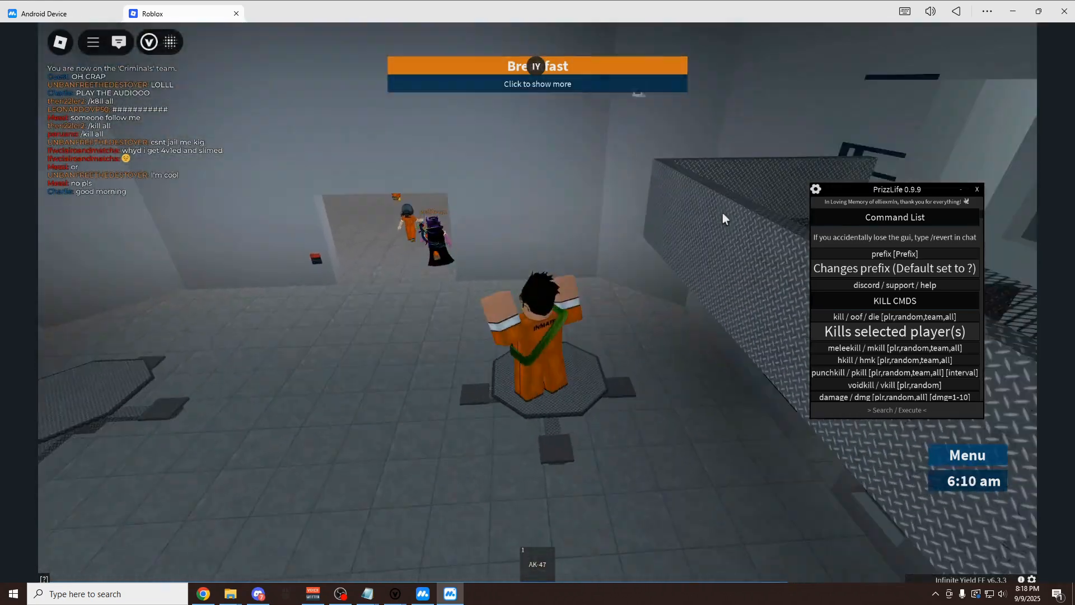
{"action": "key", "text": "w"}
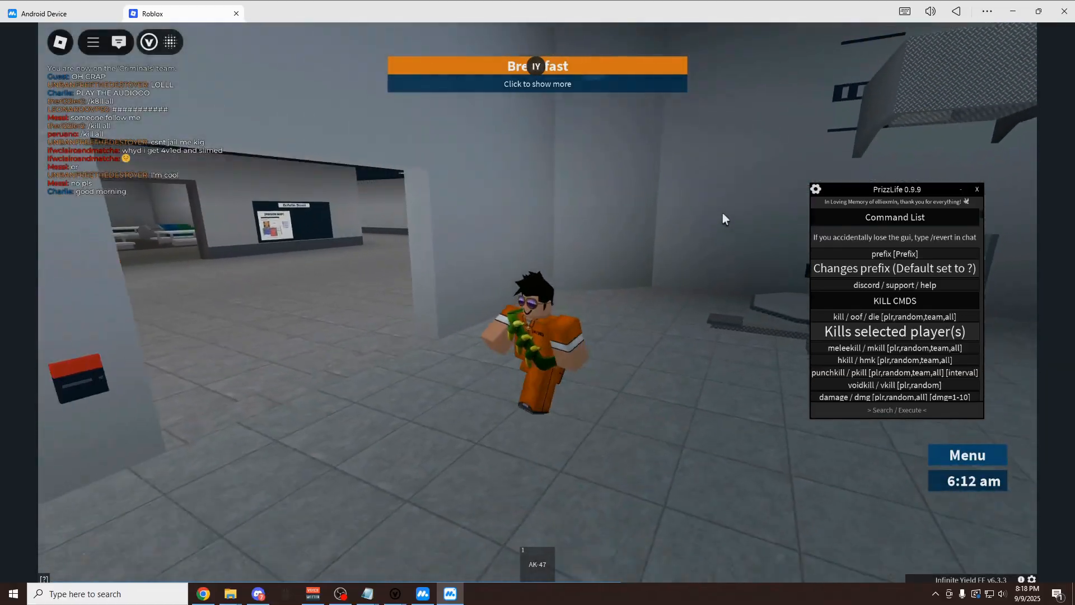
{"action": "key", "text": "s"}
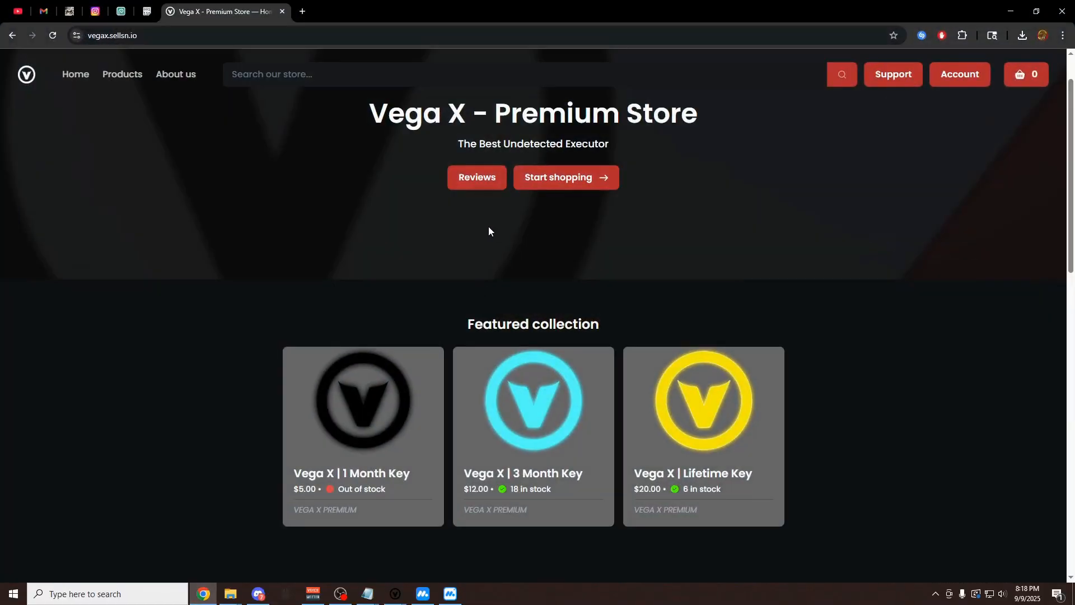
Switch Chrome to the 1 F0 YouTube channel's videos page.
{"action": "left_click", "coordinate": [24, 10]}
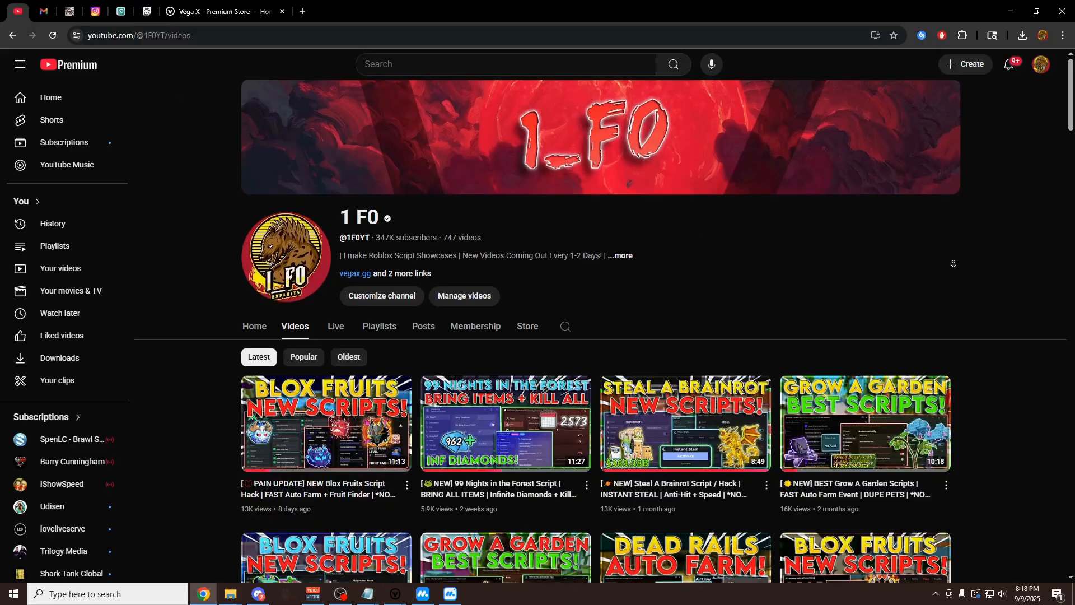
{"action": "scroll", "coordinate": [915, 376], "scroll_direction": "down", "scroll_amount": 3}
{"action": "scroll", "coordinate": [966, 382], "scroll_direction": "down", "scroll_amount": 3}
{"action": "scroll", "coordinate": [978, 386], "scroll_direction": "down", "scroll_amount": 1}
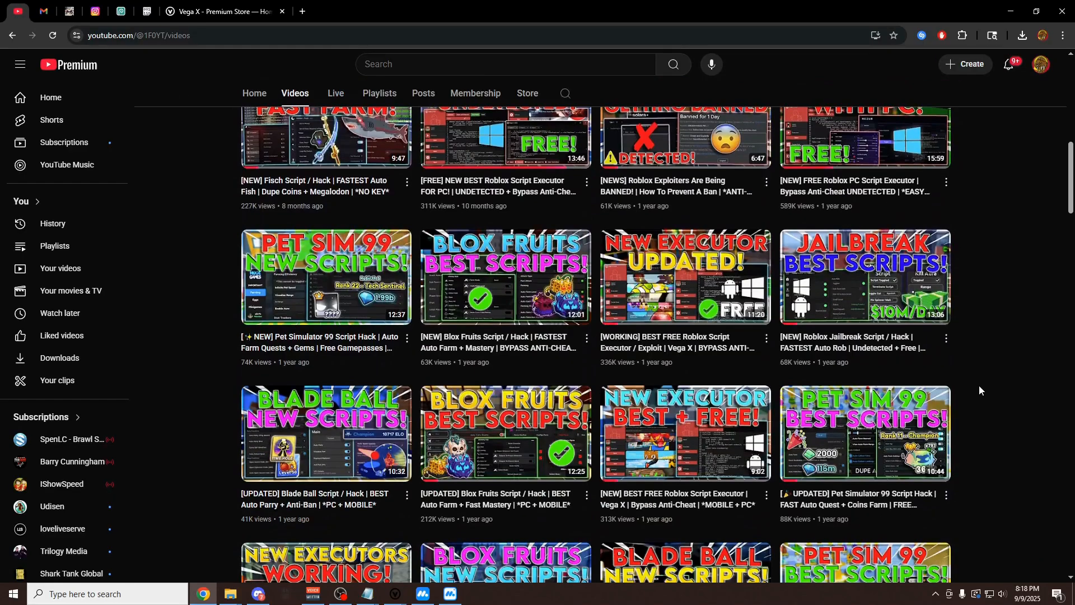
{"action": "scroll", "coordinate": [980, 385], "scroll_direction": "down", "scroll_amount": 2}
{"action": "scroll", "coordinate": [985, 383], "scroll_direction": "up", "scroll_amount": 3}
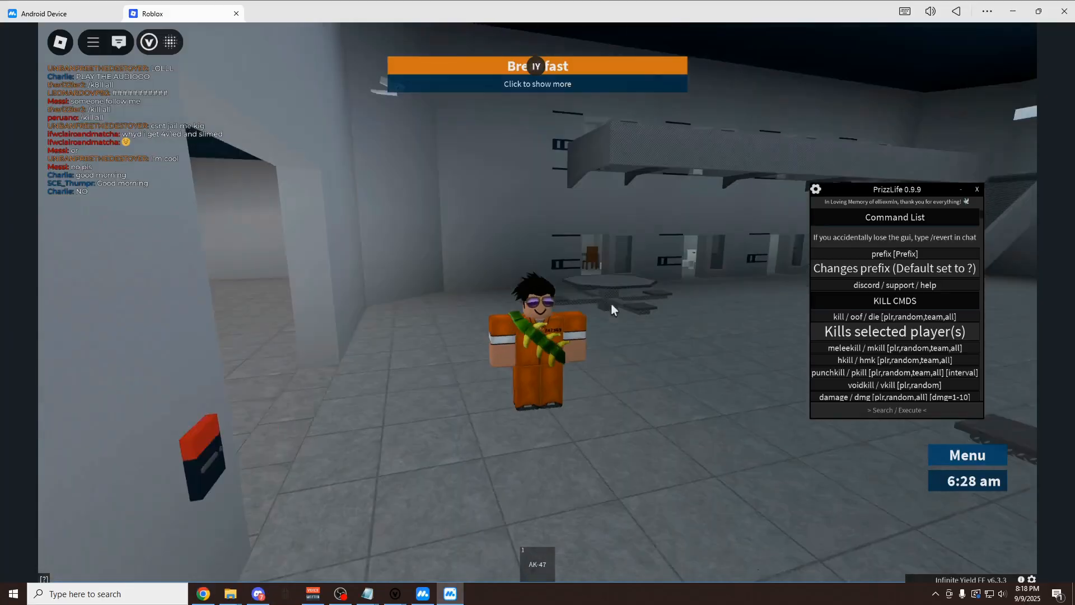
Nudge the PrizzLife panel up and right, walk toward the cafeteria doorway and bring the emulator back in front.
{"action": "left_click_drag", "start_coordinate": [826, 179], "coordinate": [858, 161]}
{"action": "key", "text": "w"}
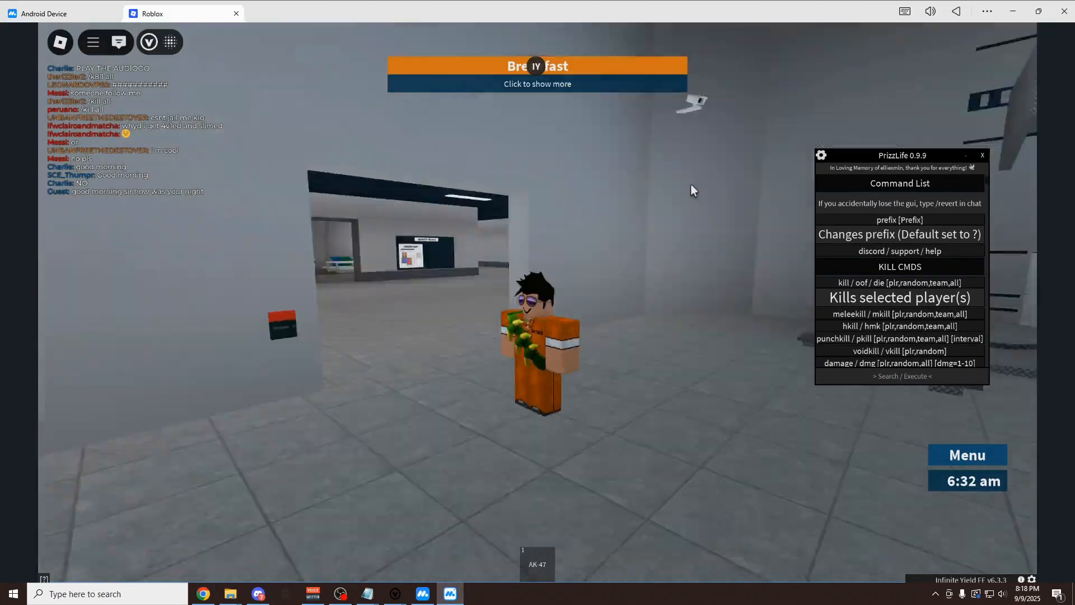
{"action": "key", "text": "w"}
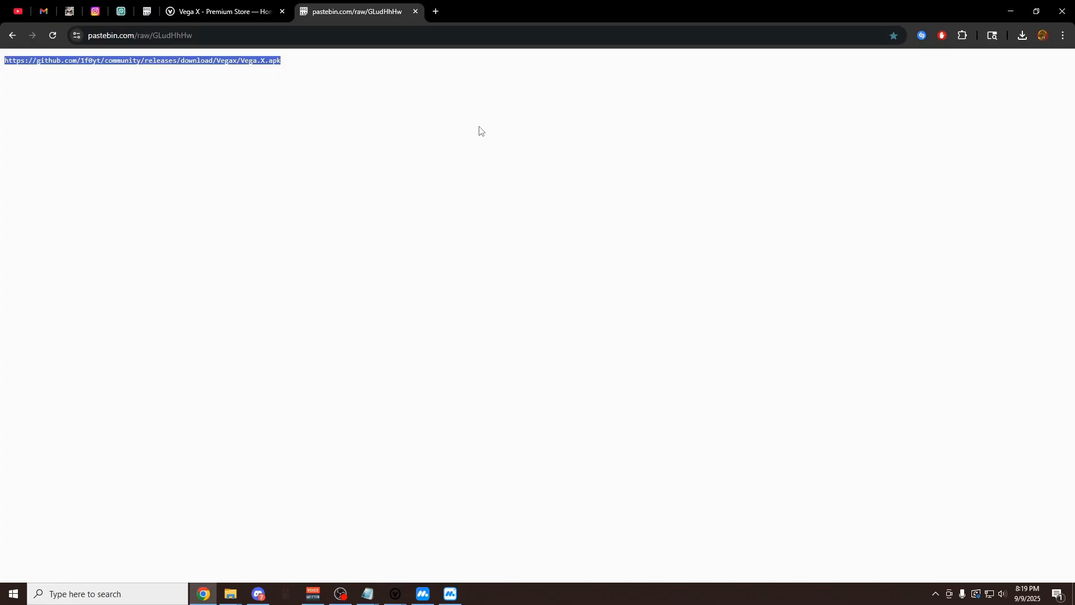
{"action": "left_click", "coordinate": [456, 591]}
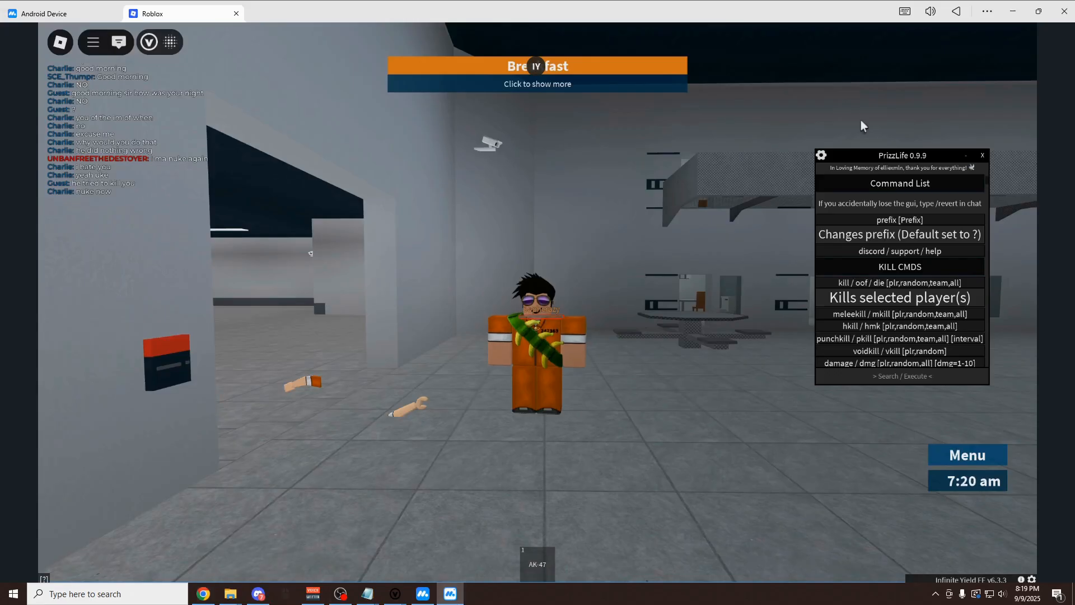
Open the Vega X side panel and run the prisoner into the cafeteria and back out.
{"action": "left_click", "coordinate": [149, 42]}
{"action": "key", "text": "w"}
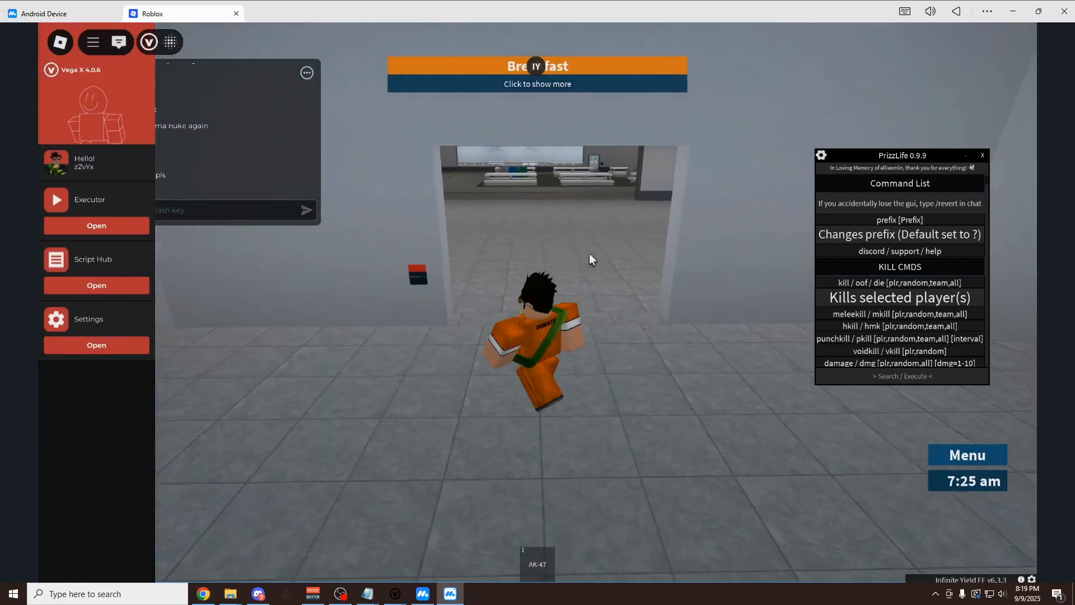
{"action": "key", "text": "w"}
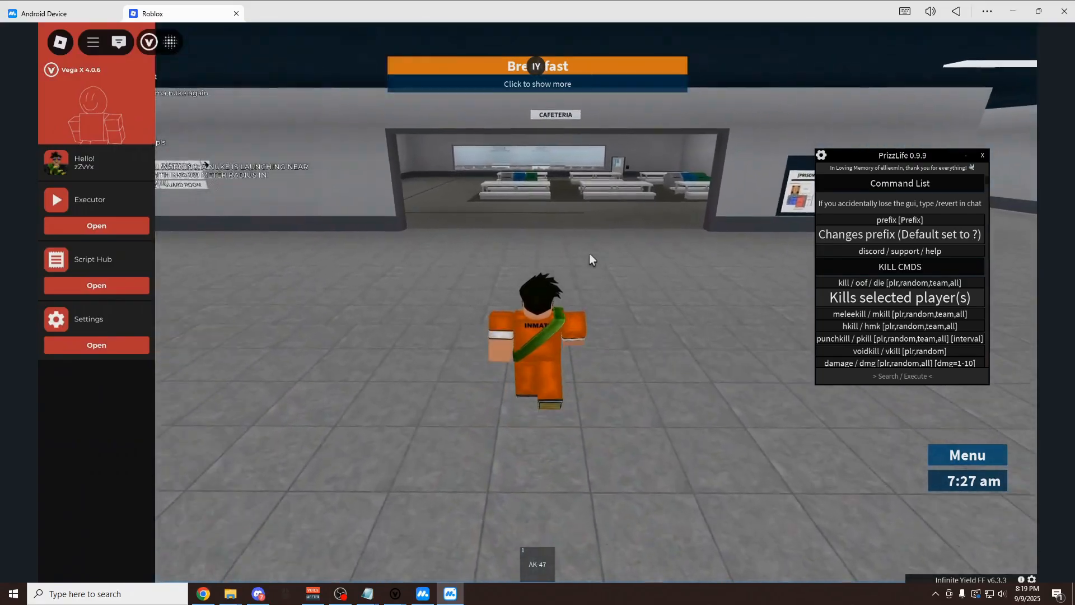
{"action": "key", "text": "w"}
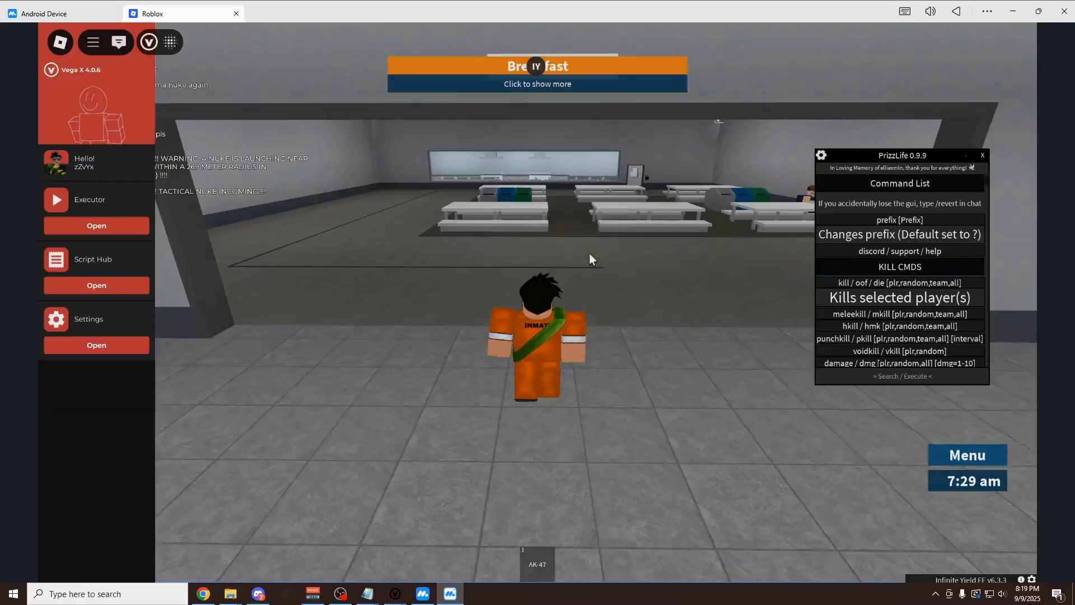
{"action": "key", "text": "s"}
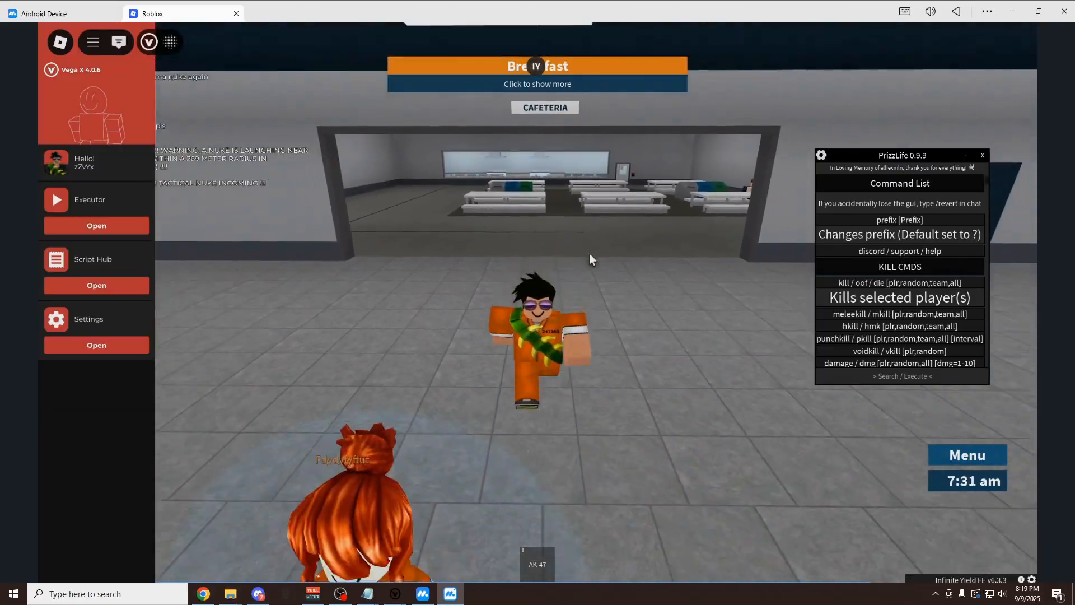